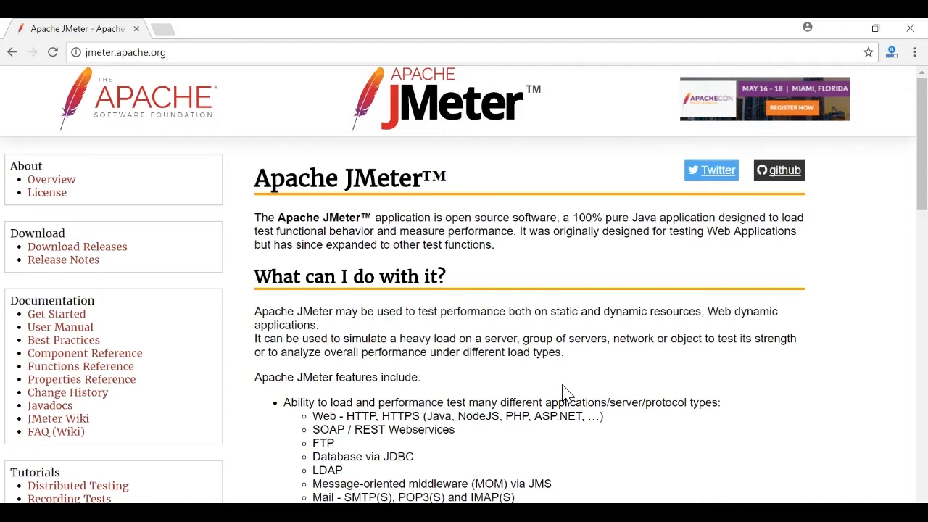
# Launch JMeter in a maximized window and add a Thread Group to the Test Plan
pyautogui.doubleClick(523, 274)
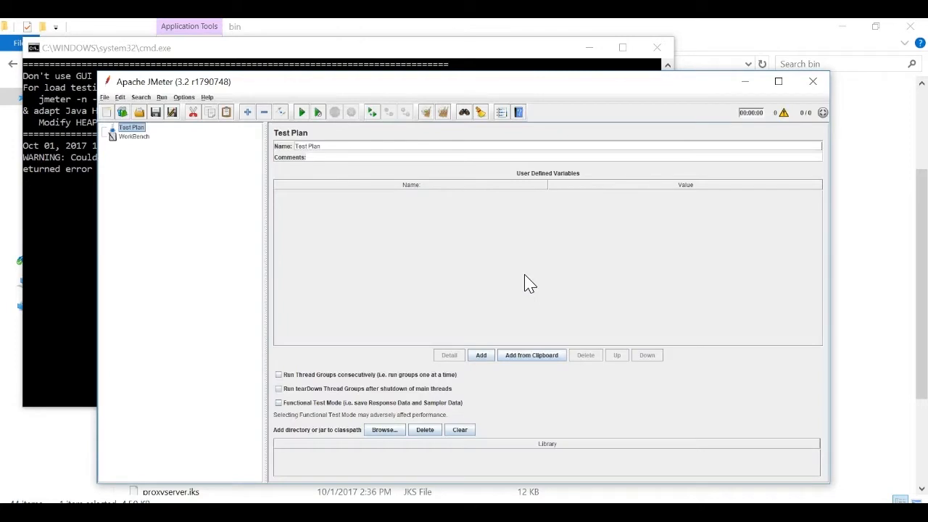
pyautogui.click(770, 82)
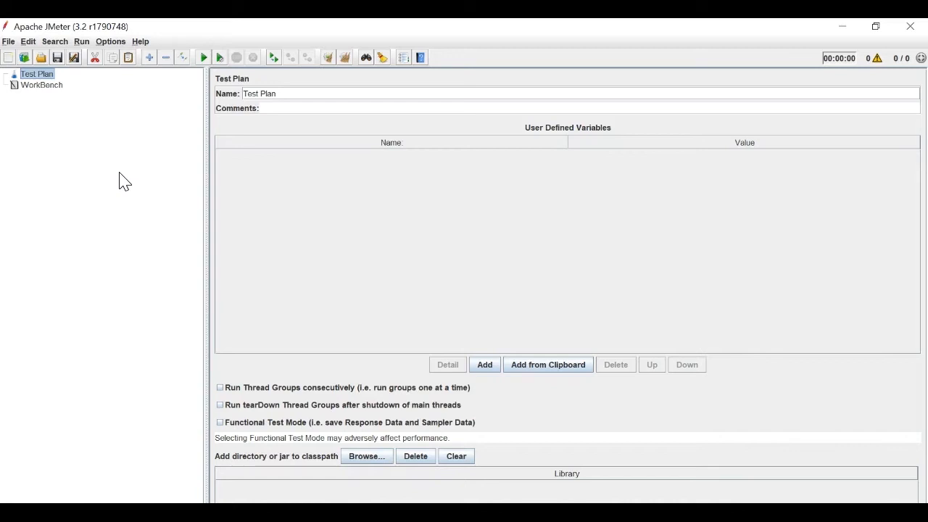
pyautogui.rightClick(46, 74)
pyautogui.moveTo(108, 78)
pyautogui.moveTo(244, 82)
pyautogui.click(272, 78)
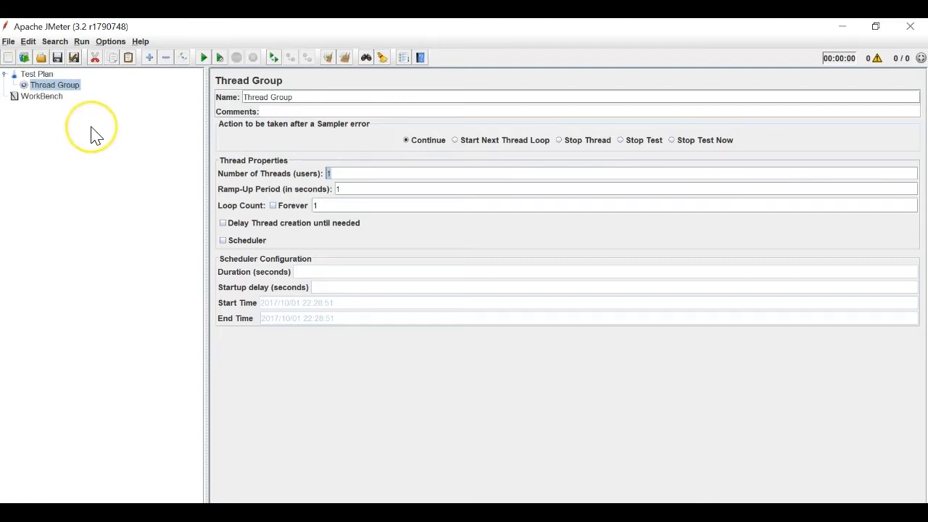
# Add an HTTP Request sampler to the Thread Group with google.com as its server name
pyautogui.hotkey('ctrl', '+')
pyautogui.hotkey('ctrl', '+')
pyautogui.rightClick(69, 95)
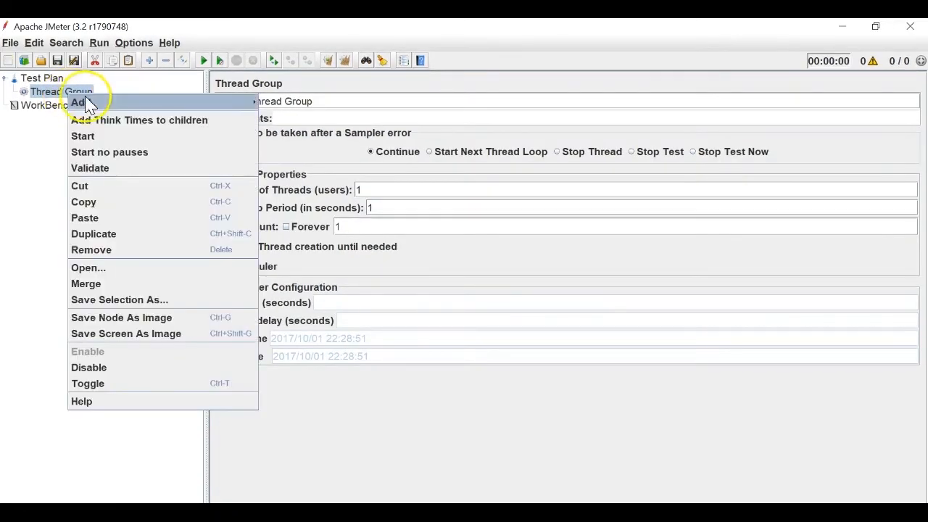
pyautogui.moveTo(181, 103)
pyautogui.moveTo(307, 165)
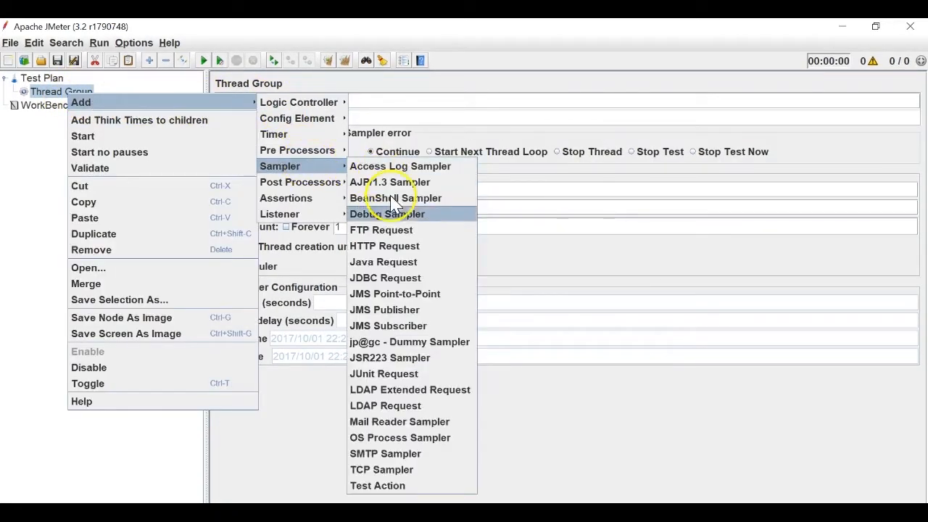
pyautogui.click(395, 247)
pyautogui.click(461, 174)
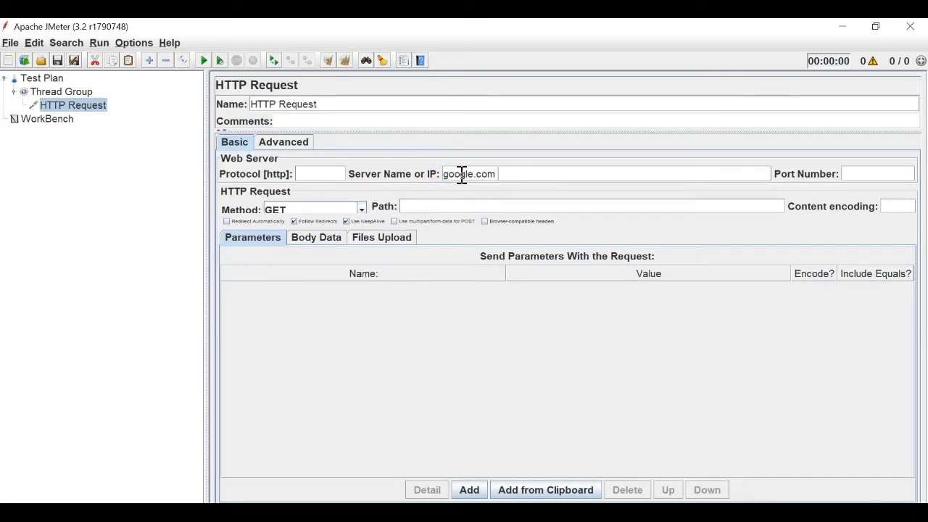
# Add a View Results Tree listener to the Thread Group
pyautogui.rightClick(52, 91)
pyautogui.moveTo(181, 96)
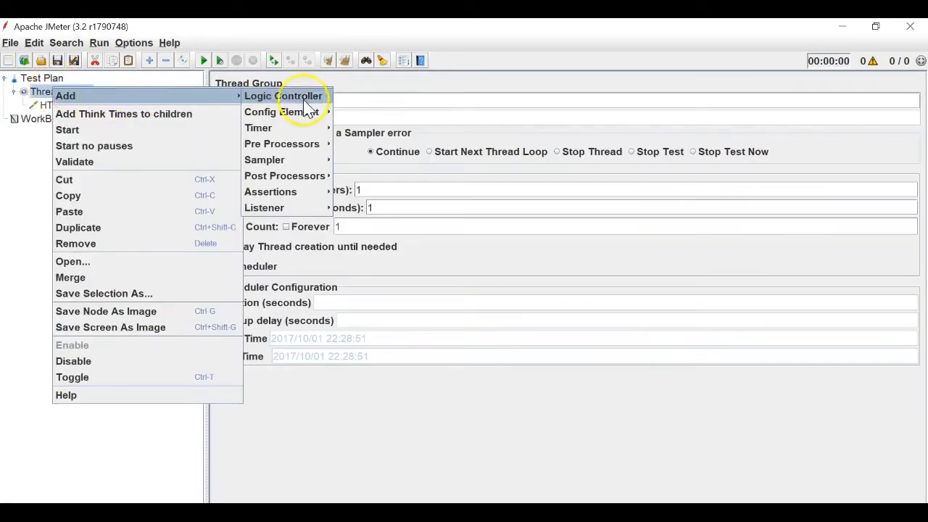
pyautogui.moveTo(290, 210)
pyautogui.click(395, 519)
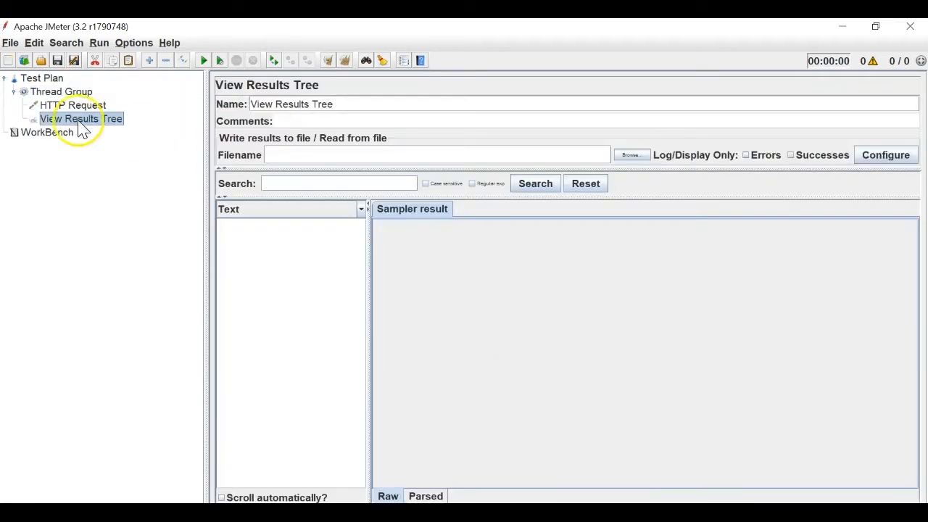
# Set the Thread Group's number of threads (users) to 5
pyautogui.click(41, 77)
pyautogui.click(62, 91)
pyautogui.doubleClick(383, 189)
# Save the test plan as HTTP Request.jmx in the 22- Distributed Testing folder inside JMeterVideos on the Desktop
pyautogui.click(145, 105)
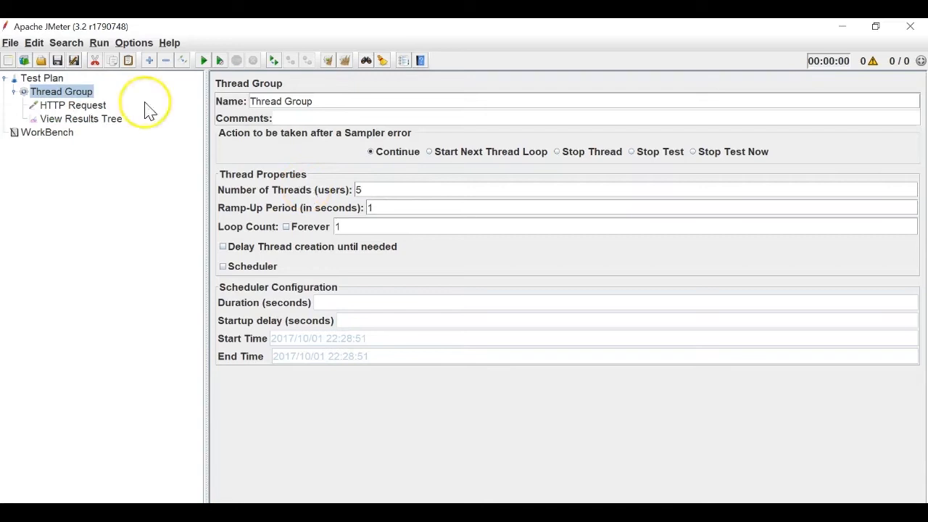
pyautogui.click(10, 42)
pyautogui.click(51, 165)
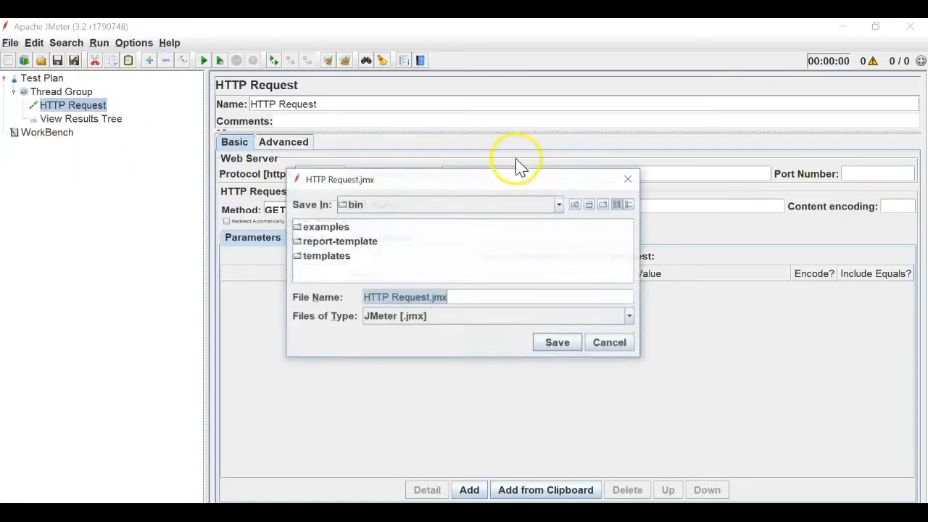
pyautogui.click(592, 209)
pyautogui.doubleClick(559, 261)
pyautogui.hscroll(2, 603, 279)
pyautogui.hscroll(2, 604, 283)
pyautogui.click(617, 254)
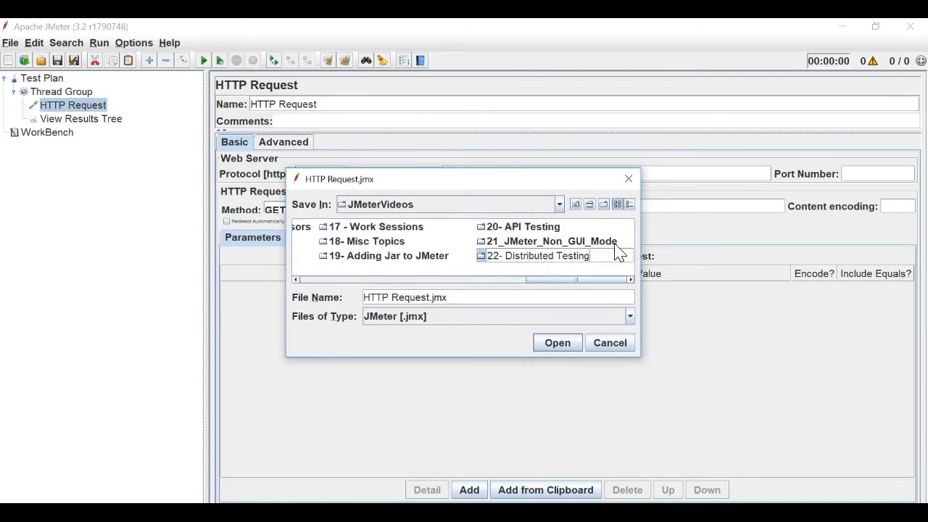
pyautogui.press('Return')
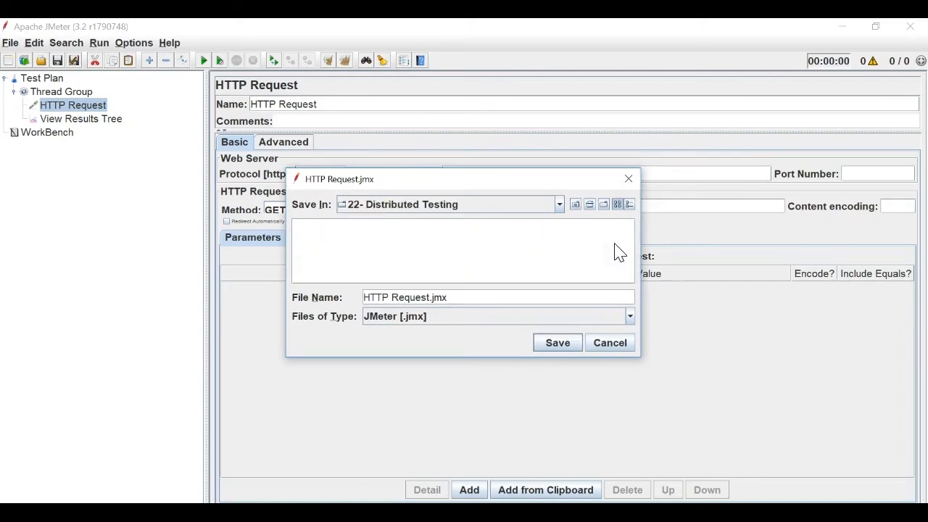
pyautogui.click(559, 345)
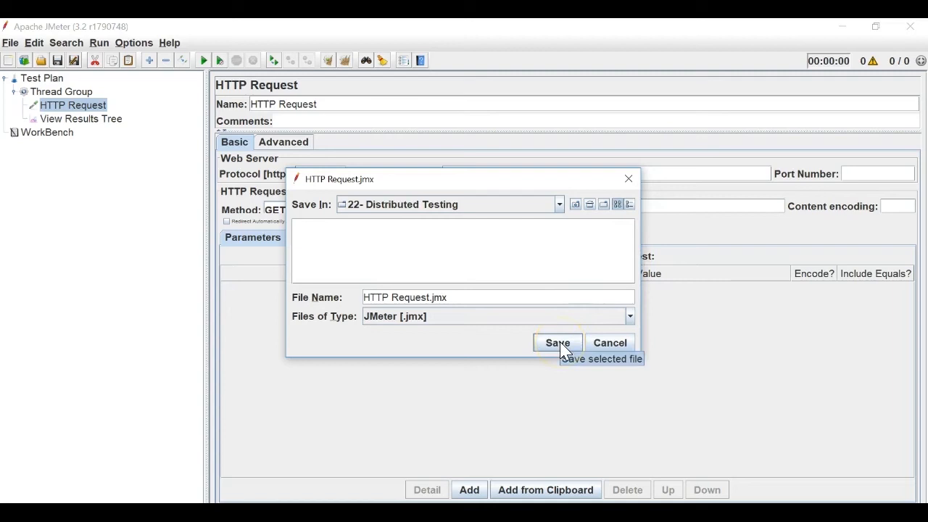
pyautogui.click(559, 344)
# Run the test locally with View Results Tree showing, and return to the Thread Group settings
pyautogui.click(80, 119)
pyautogui.click(204, 61)
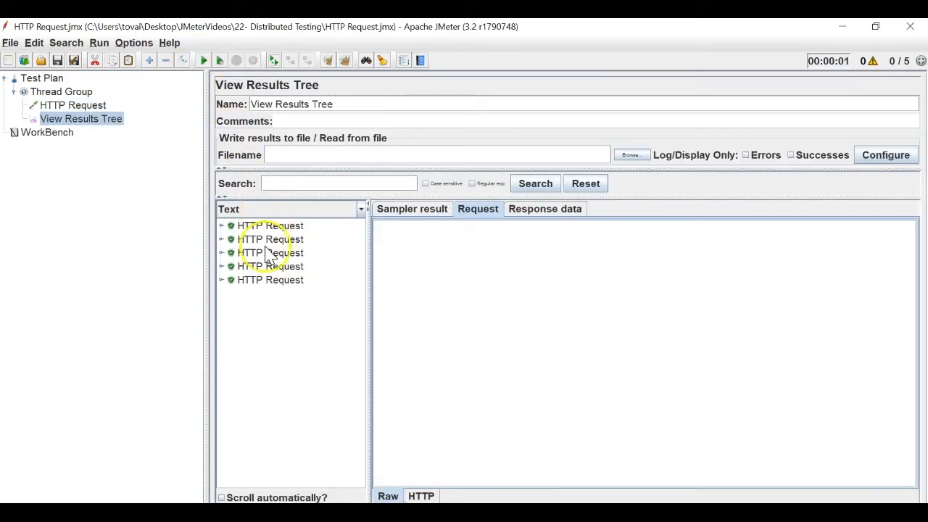
pyautogui.click(55, 92)
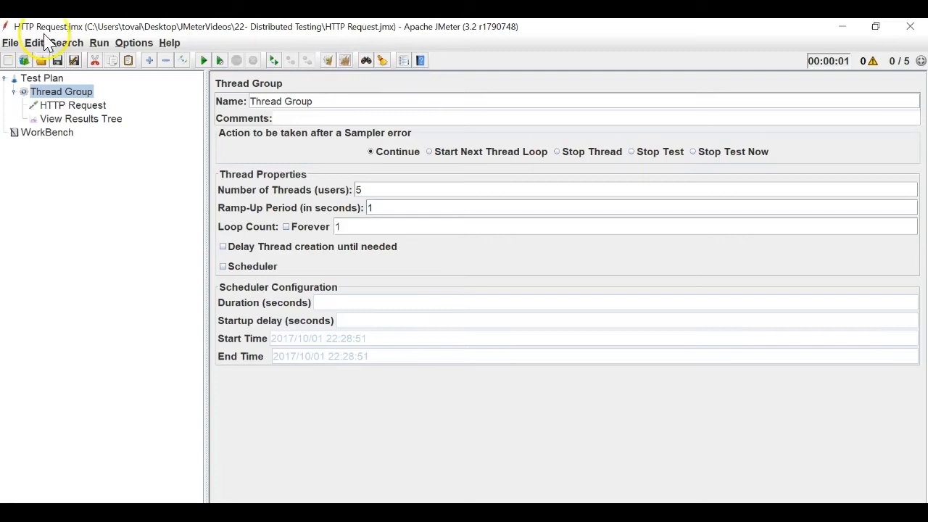
# Try to start the test remotely on host 127.0.0.1
pyautogui.click(100, 45)
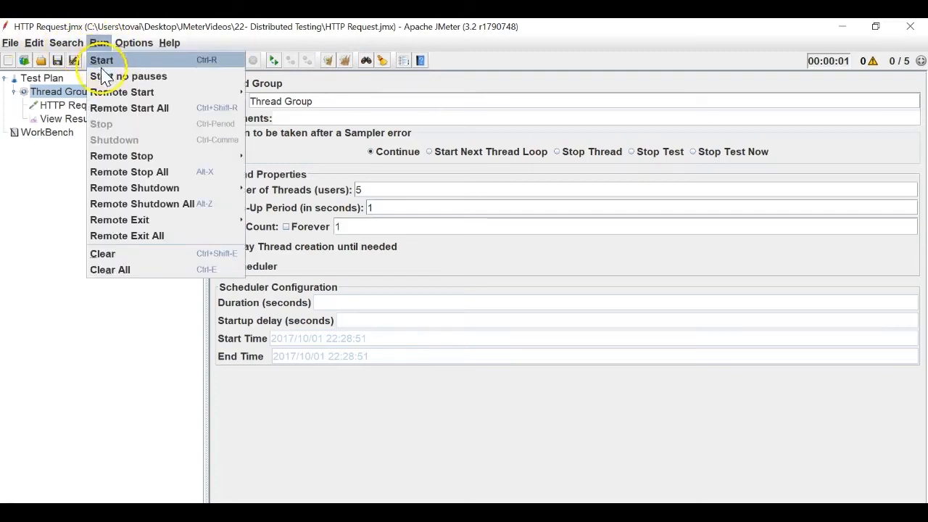
pyautogui.moveTo(114, 92)
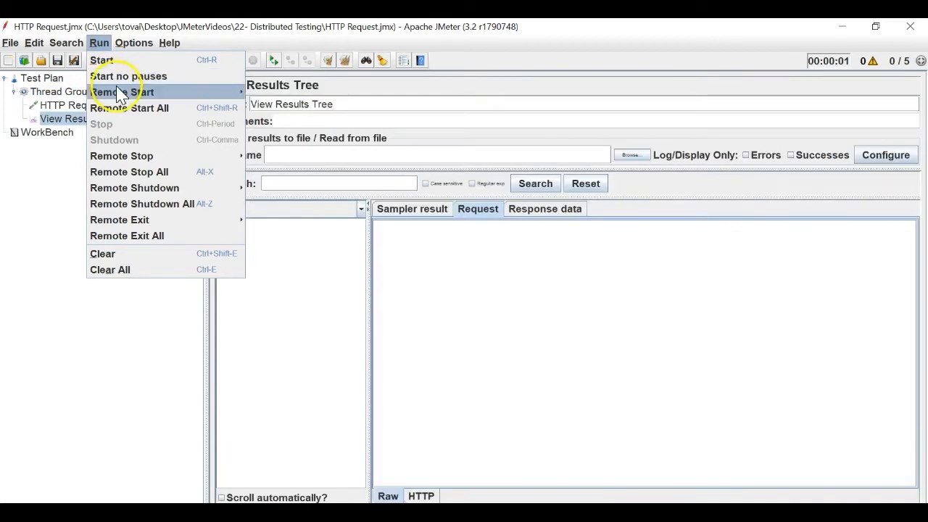
pyautogui.click(129, 93)
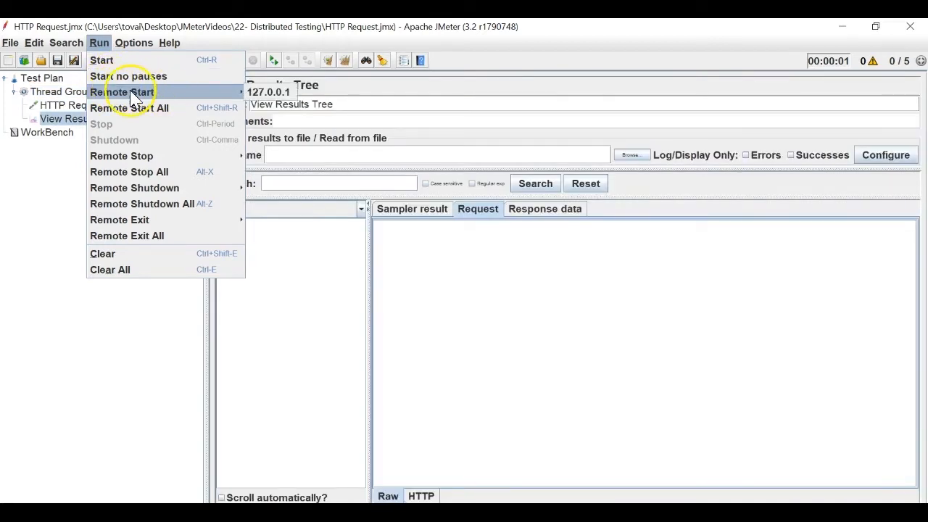
pyautogui.click(262, 94)
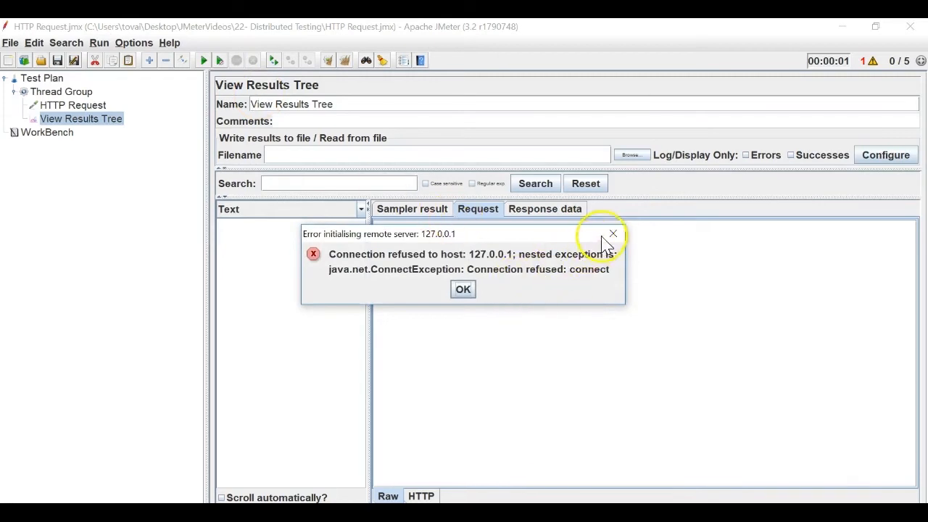
pyautogui.click(613, 234)
pyautogui.click(101, 43)
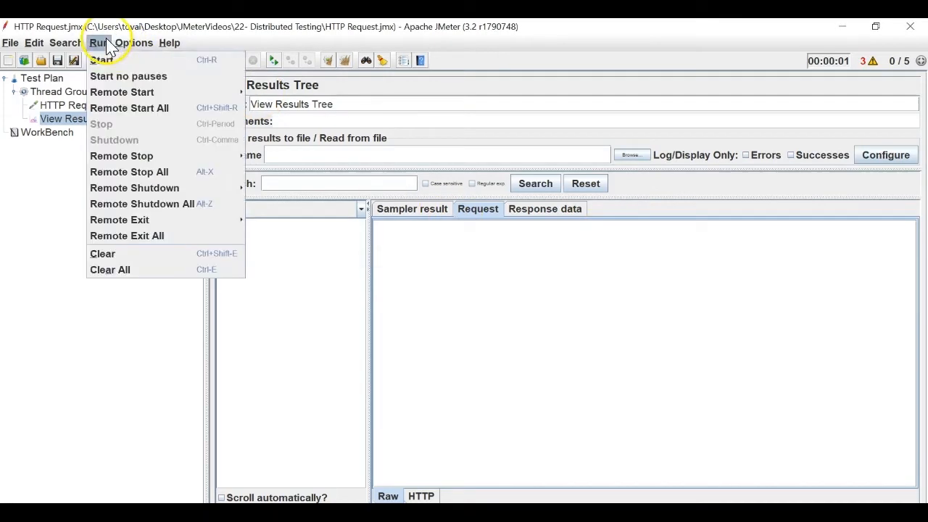
pyautogui.moveTo(126, 94)
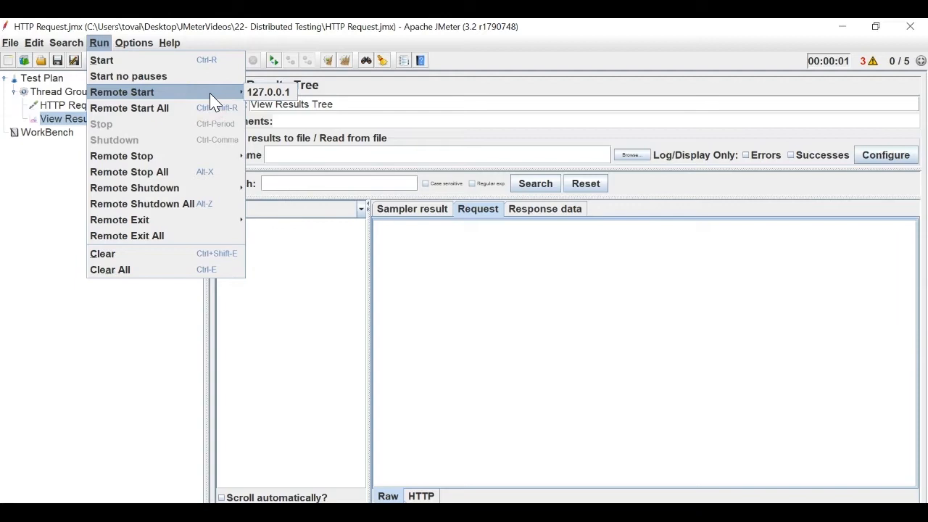
pyautogui.click(433, 392)
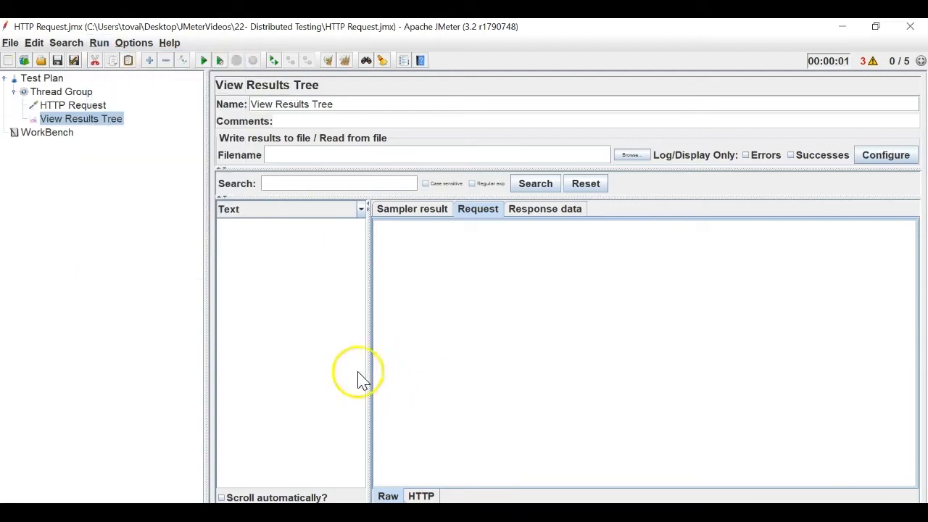
# Switch to File Explorer and look through JMeter's bin folder for the jmeter-server batch file
pyautogui.click(319, 513)
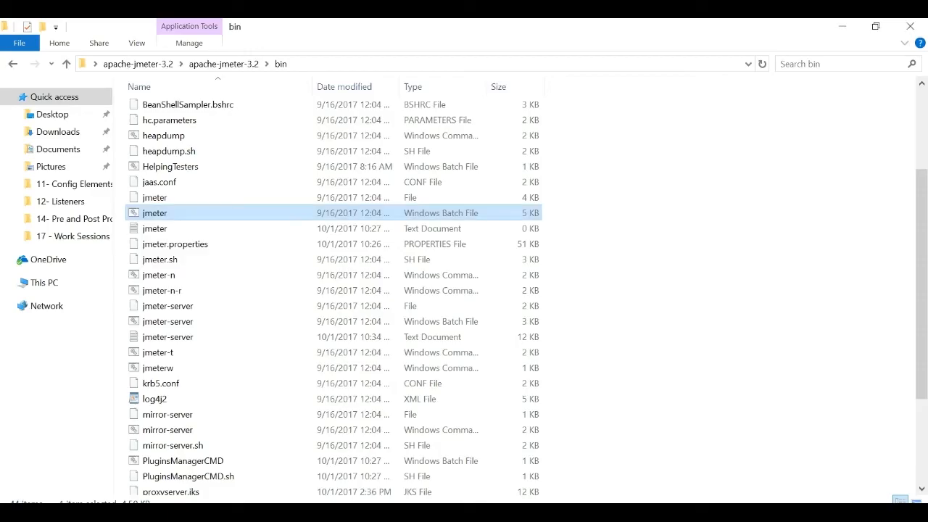
pyautogui.click(690, 401)
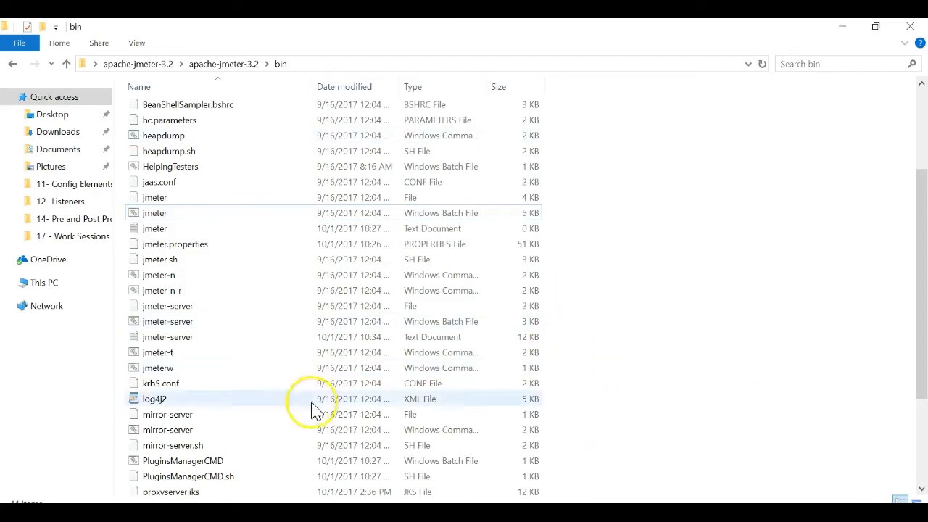
pyautogui.click(218, 445)
pyautogui.scroll(-3, 231, 443)
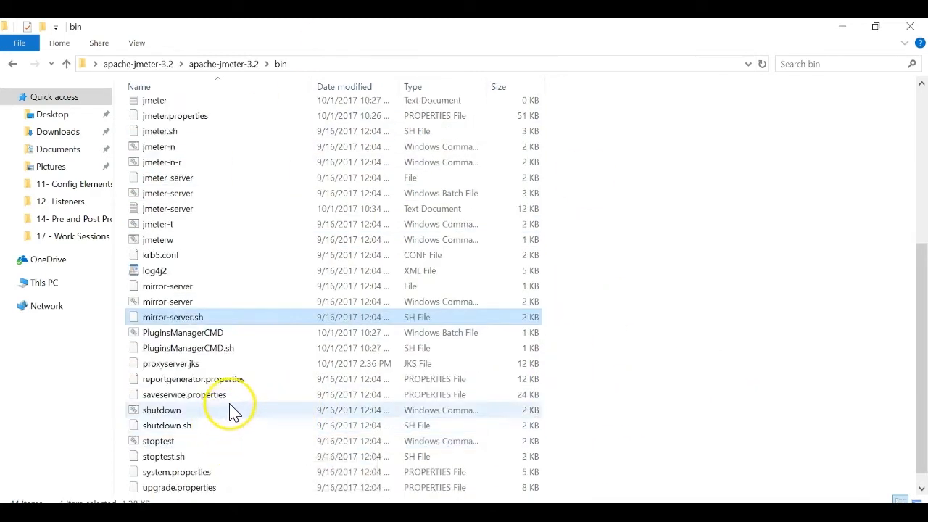
pyautogui.scroll(-1, 217, 428)
pyautogui.click(184, 460)
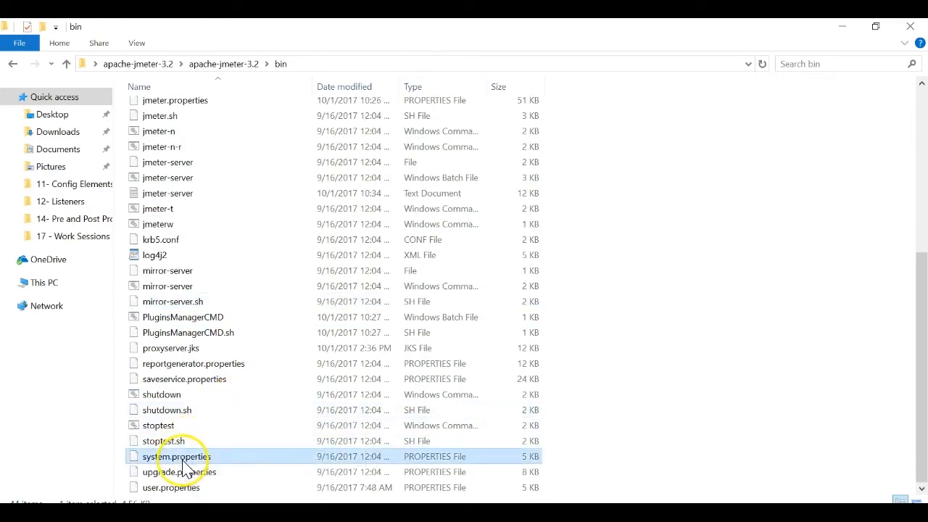
pyautogui.scroll(4, 187, 464)
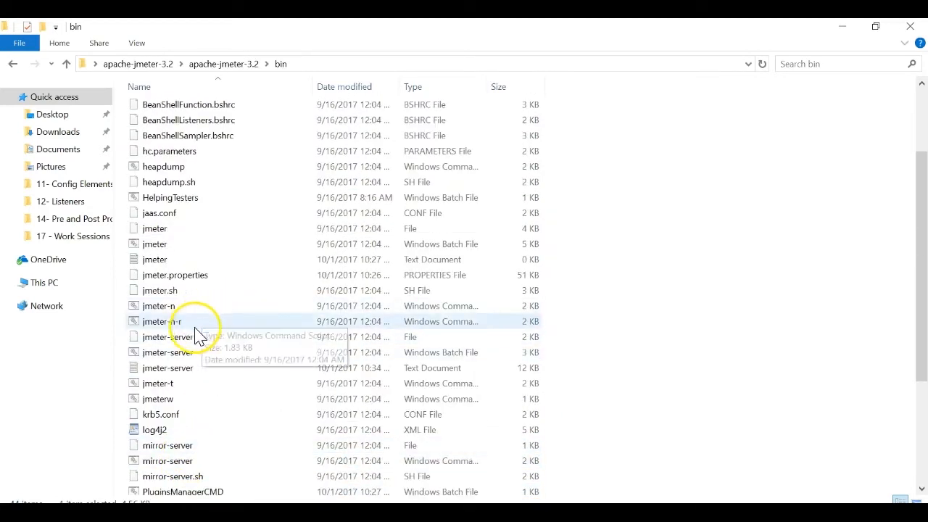
pyautogui.click(190, 356)
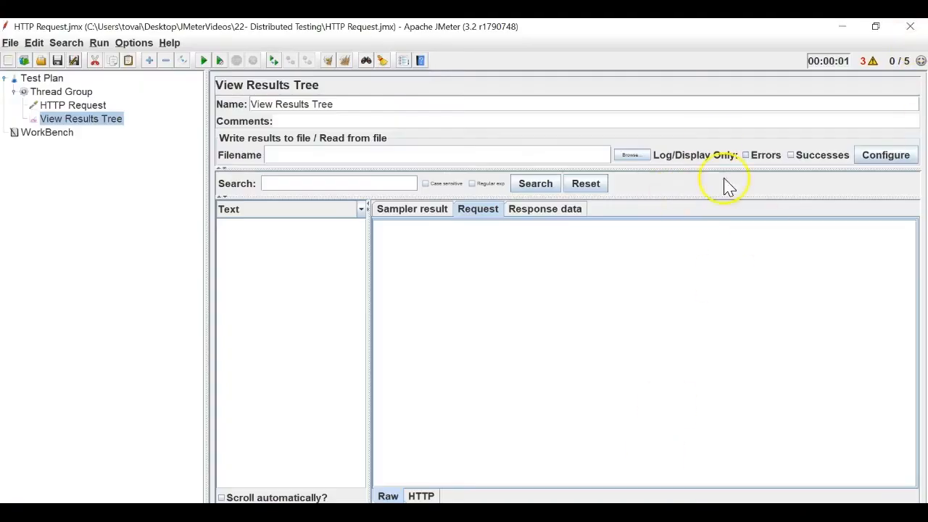
# Close the JMeter window and start the server with the jmeter-server batch file
pyautogui.click(910, 26)
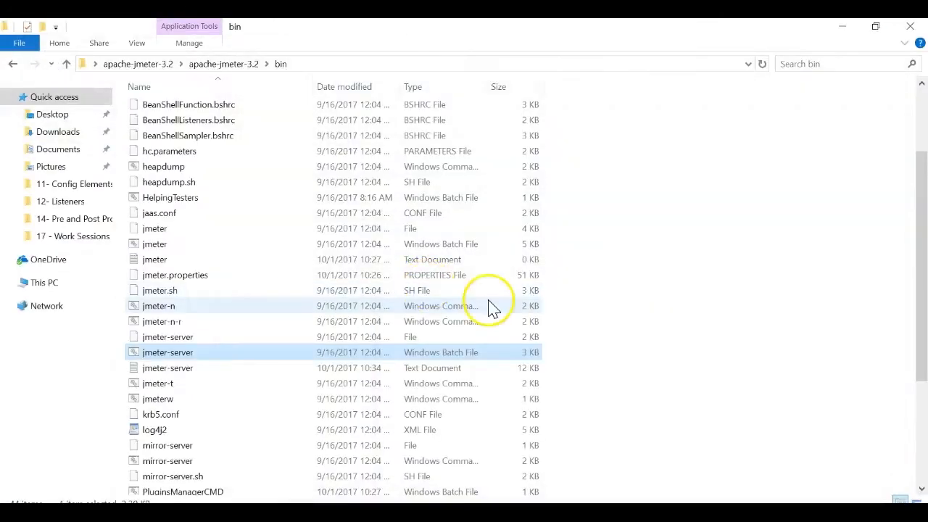
pyautogui.doubleClick(210, 356)
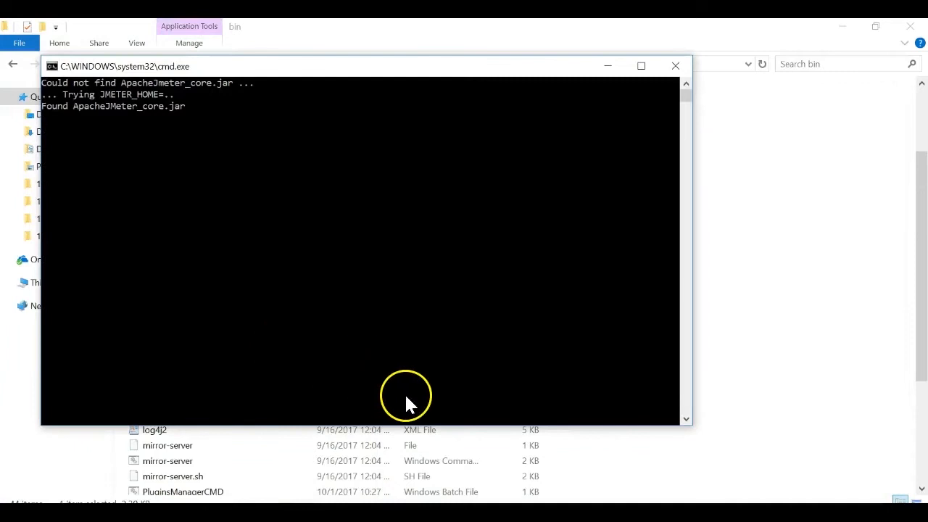
# Relaunch JMeter with the jmeter batch file in the bin folder, leaving the server running
pyautogui.click(773, 318)
pyautogui.scroll(3, 352, 196)
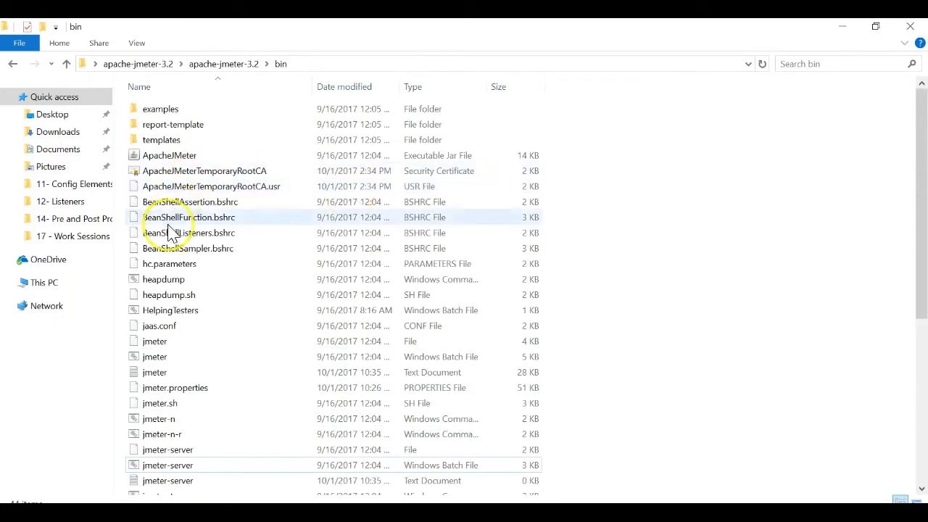
pyautogui.doubleClick(177, 356)
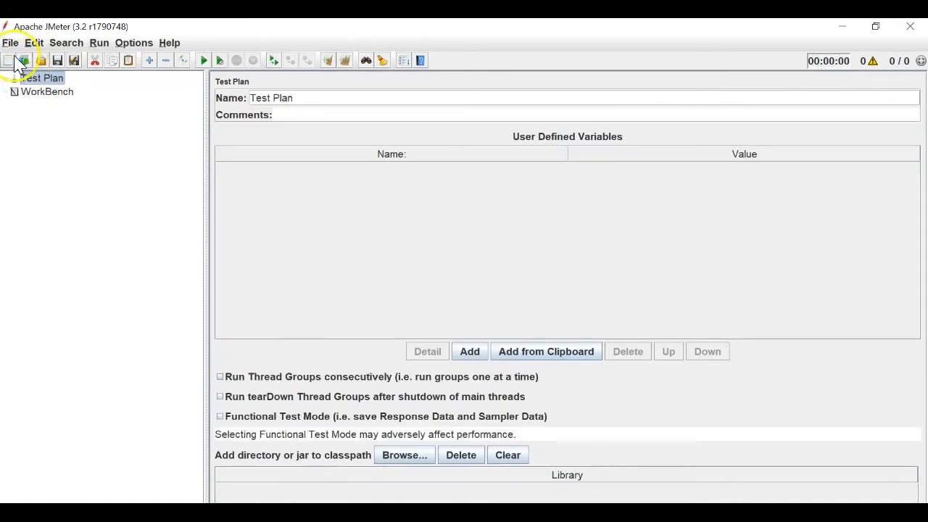
# Open the test plan HTTP Request.jmx from the Desktop folder JMeterVideos, subfolder 22- Distributed Testing
pyautogui.click(10, 43)
pyautogui.click(22, 92)
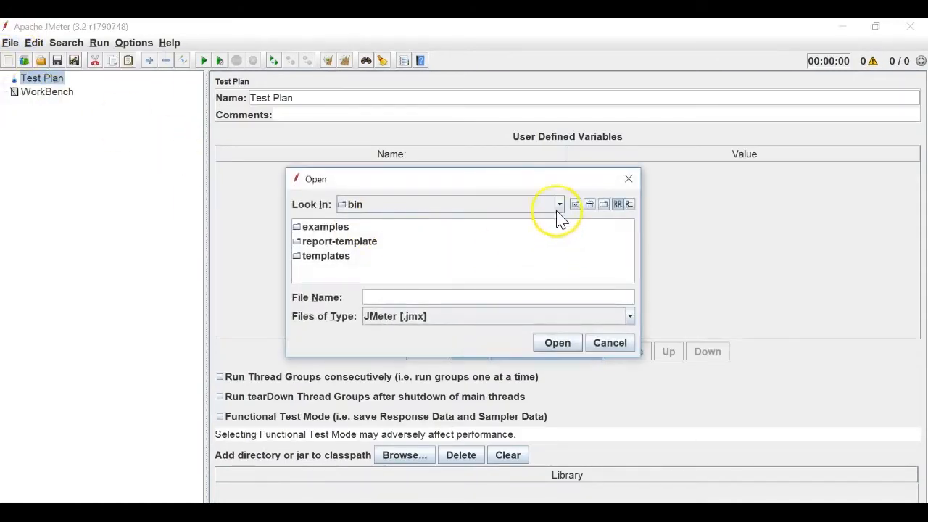
pyautogui.click(589, 205)
pyautogui.scroll(-1, 585, 284)
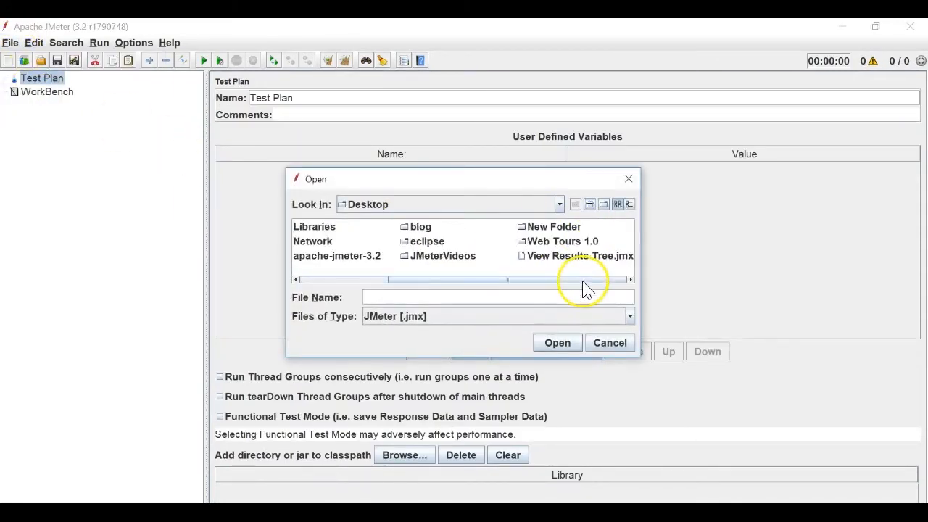
pyautogui.doubleClick(451, 257)
pyautogui.scroll(-4, 602, 288)
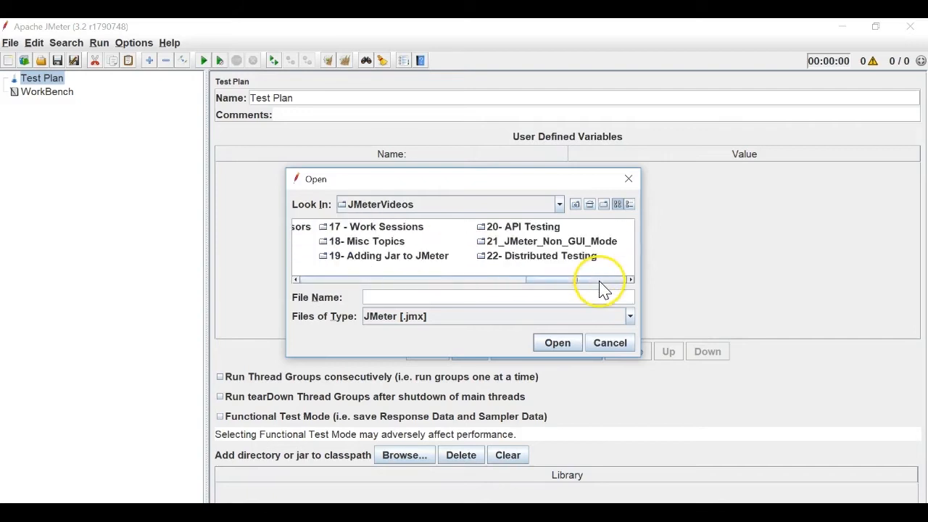
pyautogui.doubleClick(559, 258)
pyautogui.click(376, 229)
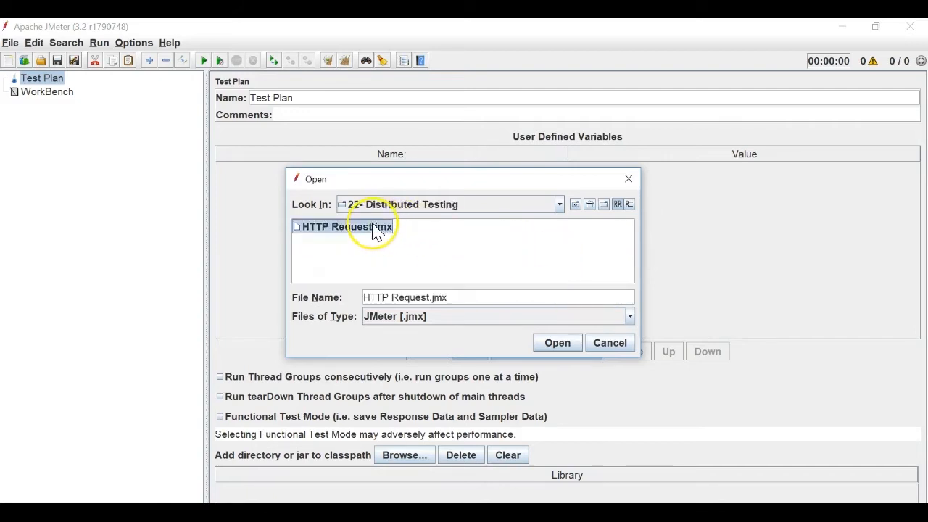
pyautogui.doubleClick(375, 229)
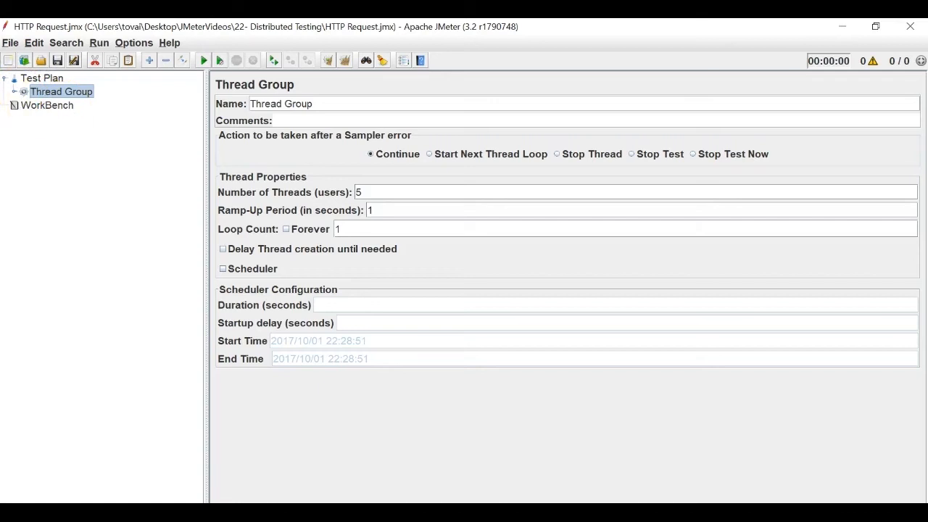
# Expand the Thread Group and start the test remotely on host 127.0.0.1
pyautogui.click(14, 91)
pyautogui.click(66, 42)
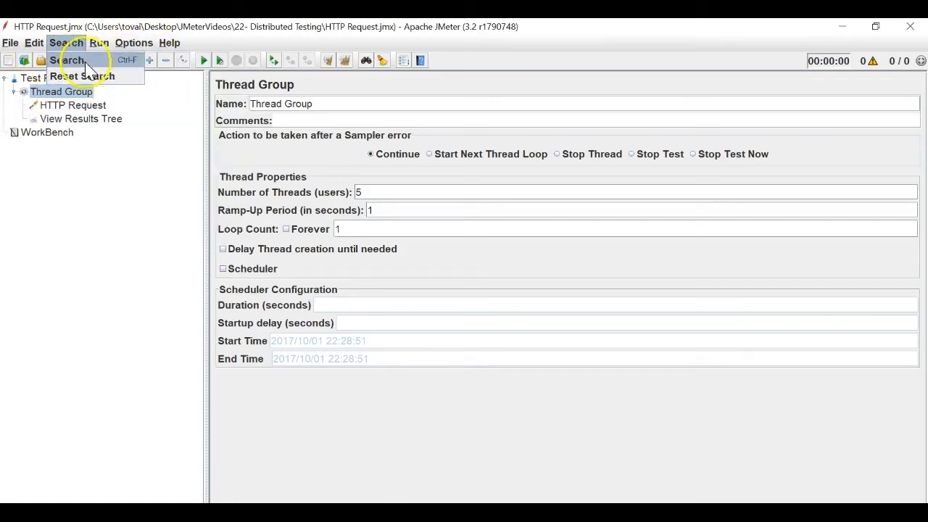
pyautogui.moveTo(175, 92)
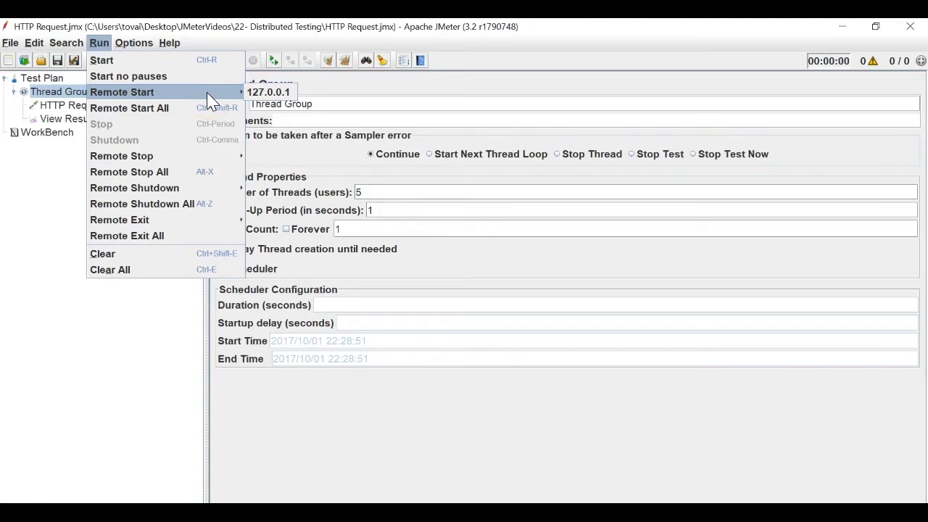
pyautogui.click(258, 93)
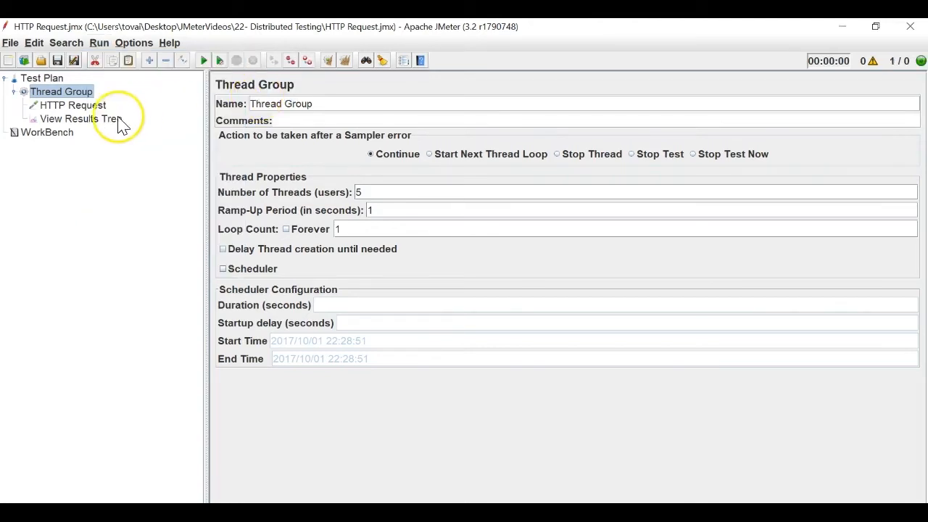
# Check the remote run in View Results Tree and the jmeter-server console, and clear the results
pyautogui.click(109, 119)
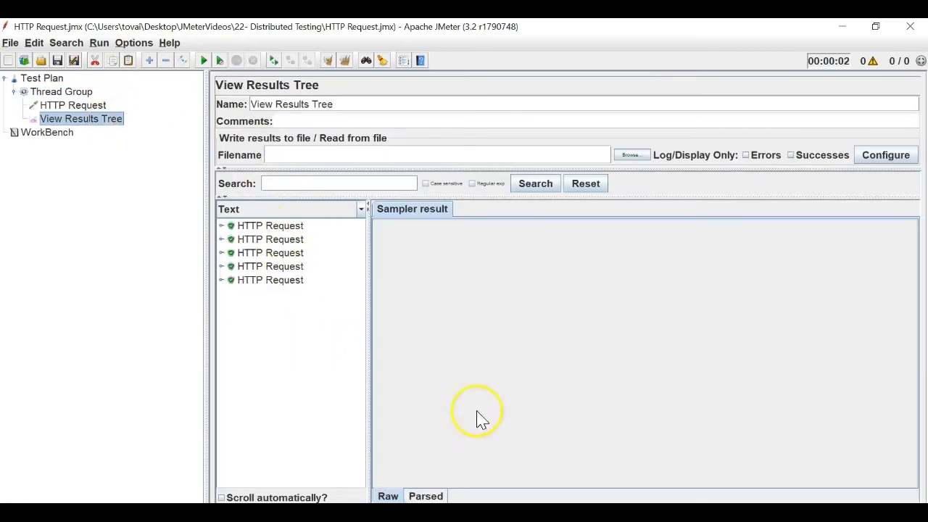
pyautogui.moveTo(591, 489)
pyautogui.click(526, 475)
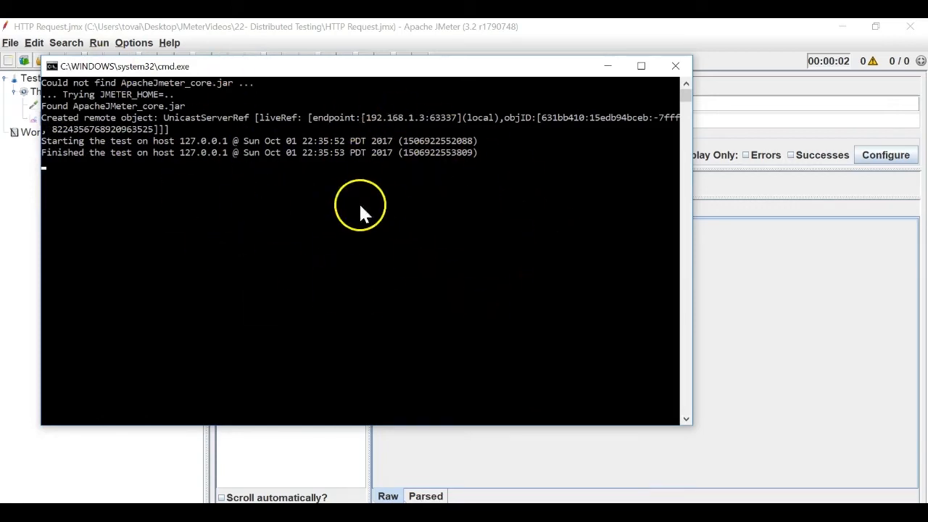
pyautogui.click(774, 311)
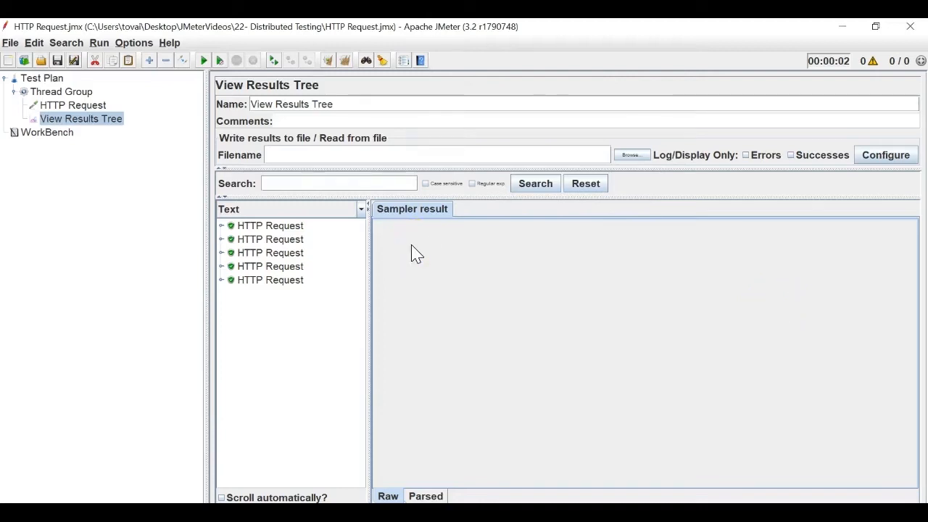
pyautogui.click(352, 63)
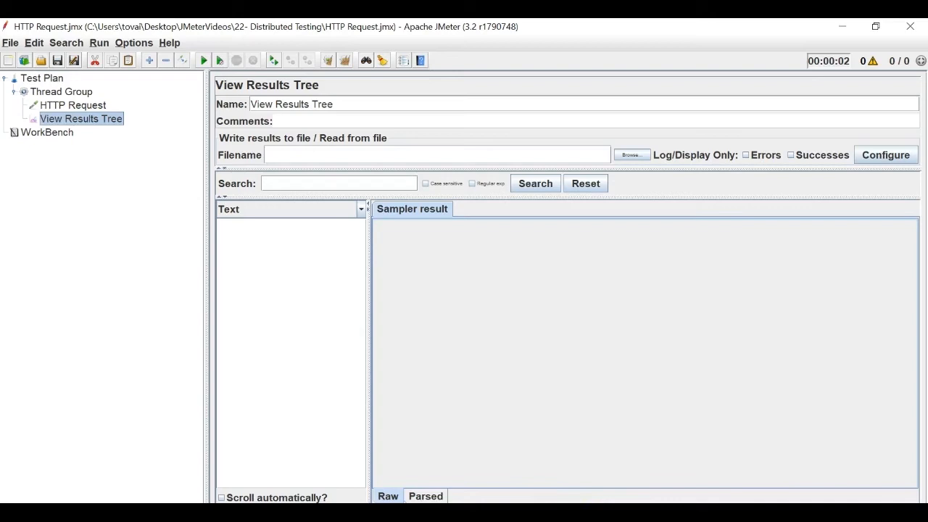
# Switch to the TeamViewer session and start the jmeter-server batch file from the remote machine's JMeter bin folder
pyautogui.click(596, 451)
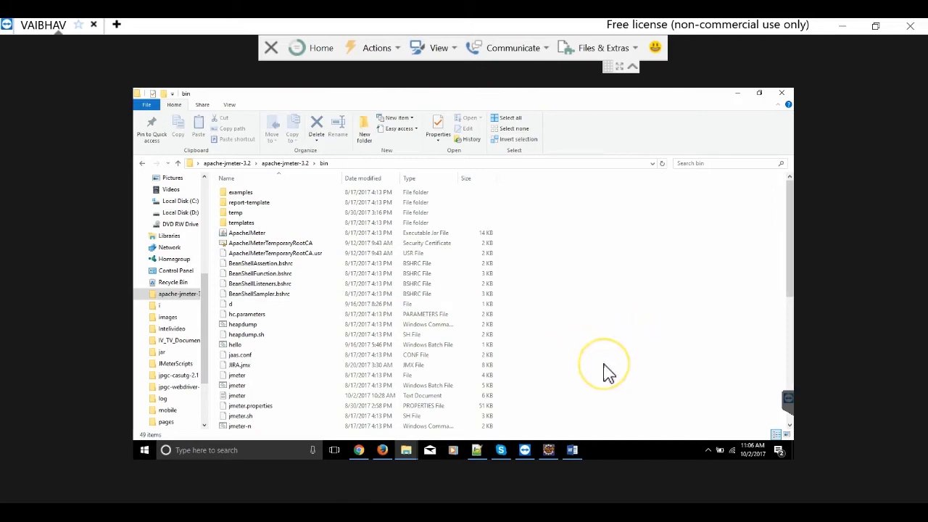
pyautogui.scroll(-3, 606, 373)
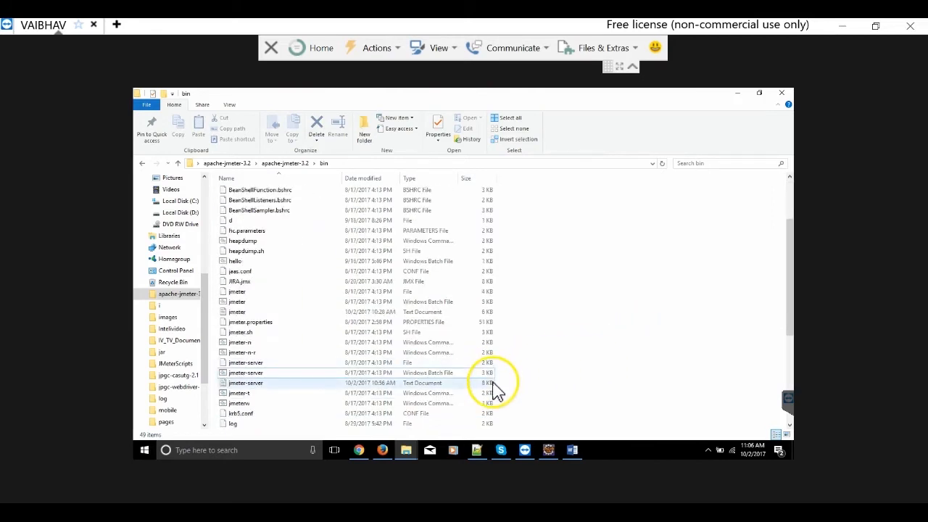
pyautogui.doubleClick(484, 375)
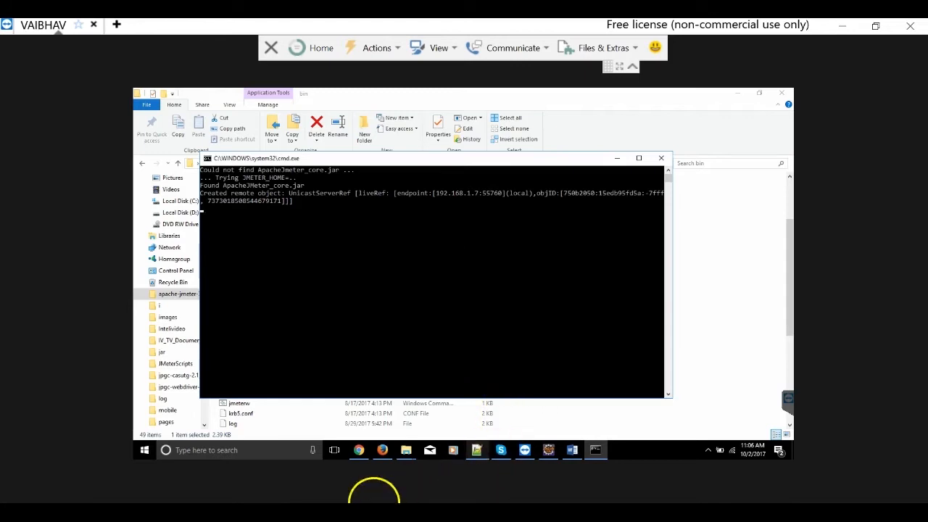
# Return to the local JMeter bin folder in File Explorer and open jmeter.properties in Notepad++
pyautogui.click(841, 26)
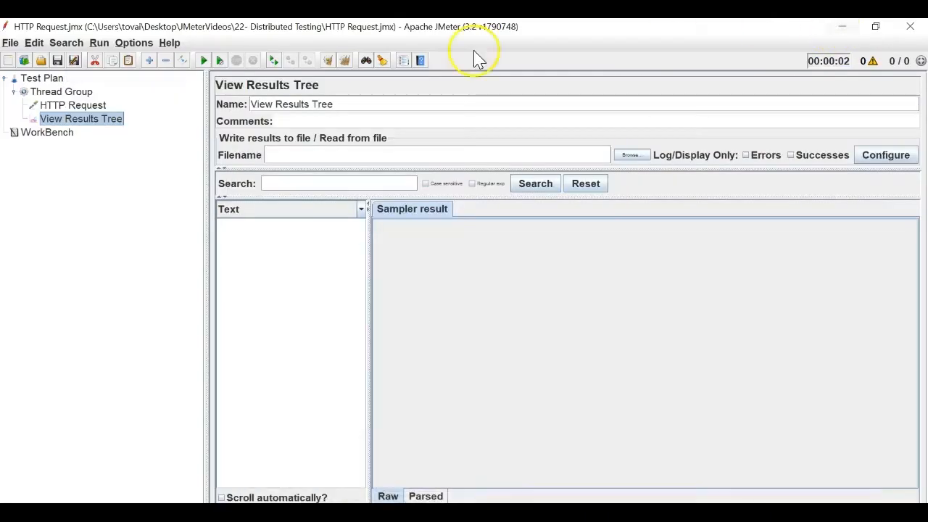
pyautogui.click(842, 26)
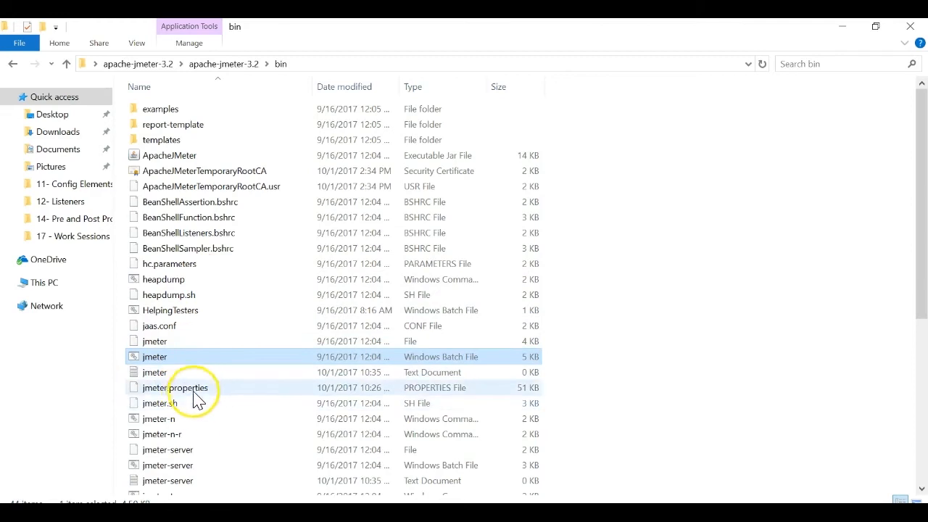
pyautogui.click(195, 395)
pyautogui.rightClick(198, 397)
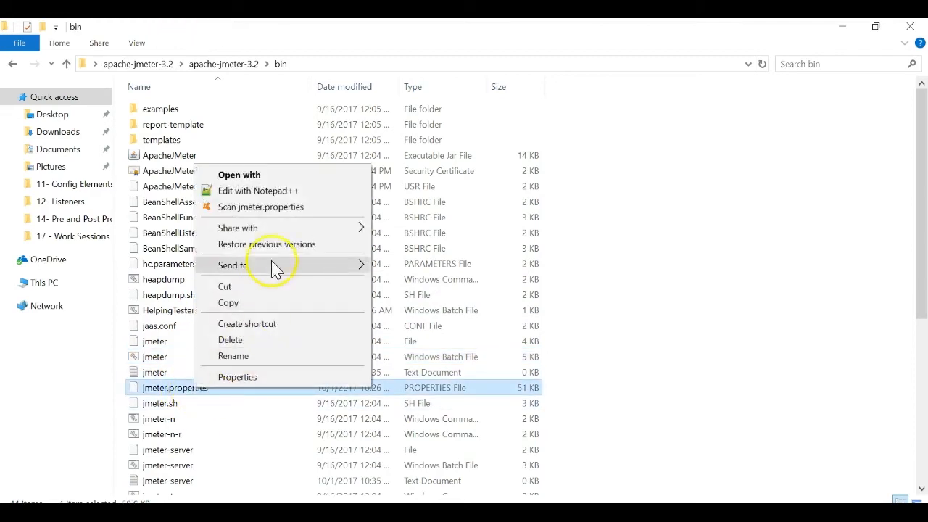
pyautogui.click(281, 190)
# Find the remote_hosts line in the Remote hosts and RMI configuration section and add a comma after 127.0.0.1
pyautogui.click(350, 297)
pyautogui.scroll(-20, 351, 299)
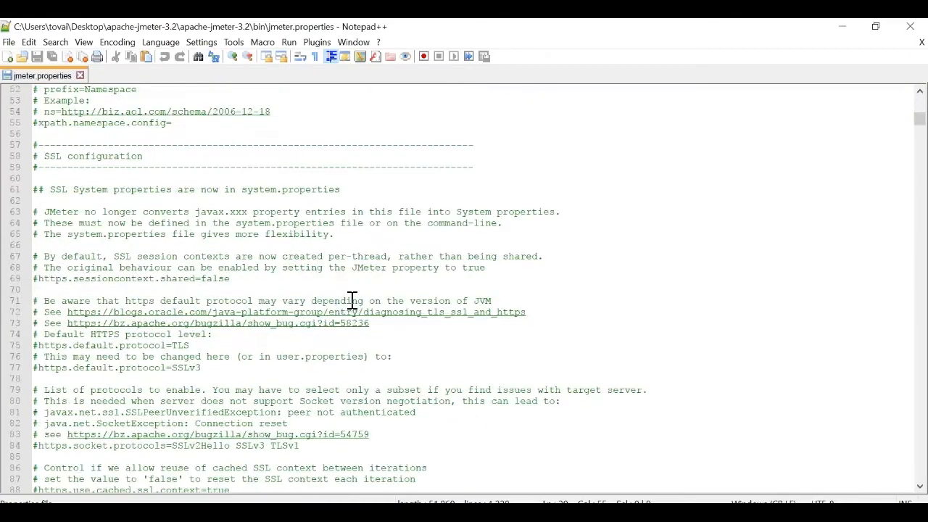
pyautogui.scroll(-20, 353, 300)
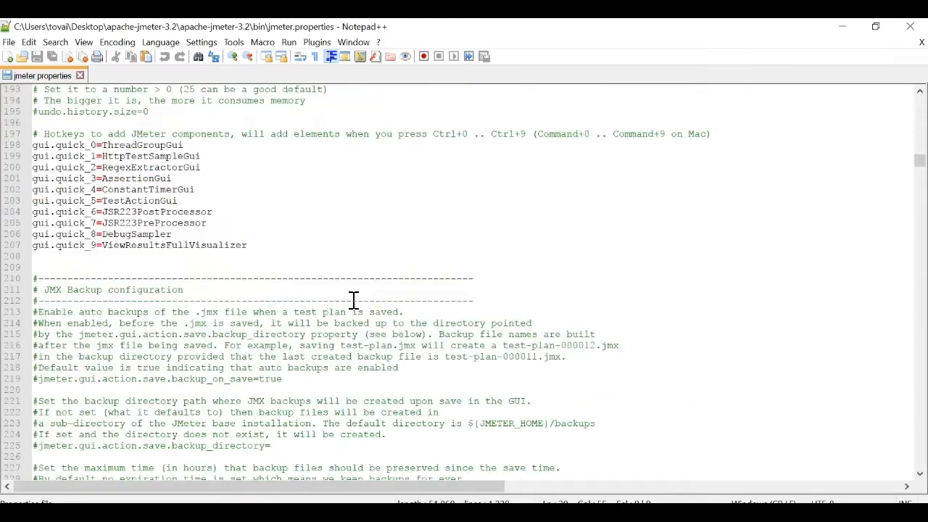
pyautogui.scroll(1, 353, 300)
pyautogui.moveTo(72, 212); pyautogui.dragTo(114, 212)
pyautogui.click(129, 232)
pyautogui.click(182, 256)
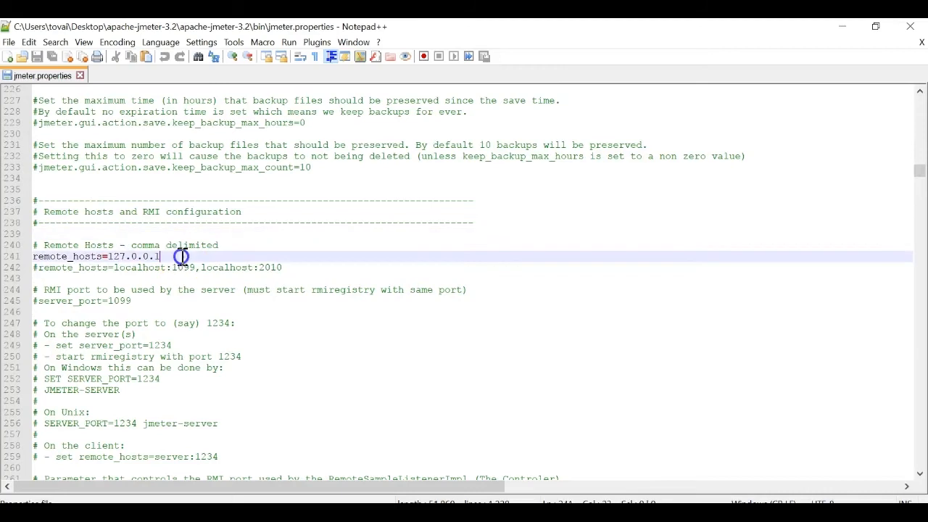
pyautogui.write(',')
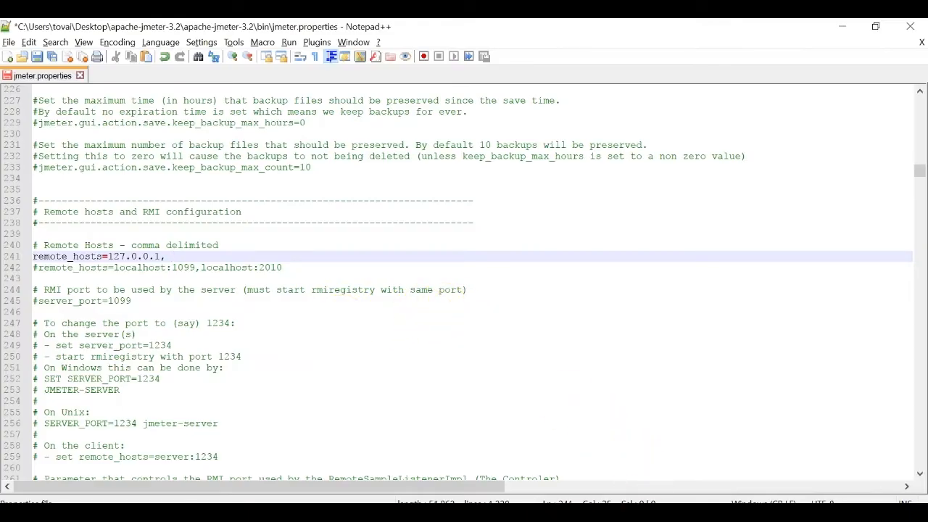
# Switch to the TeamViewer session and run ipconfig in a Command Prompt to look up the remote machine's IPv4 address
pyautogui.click(592, 515)
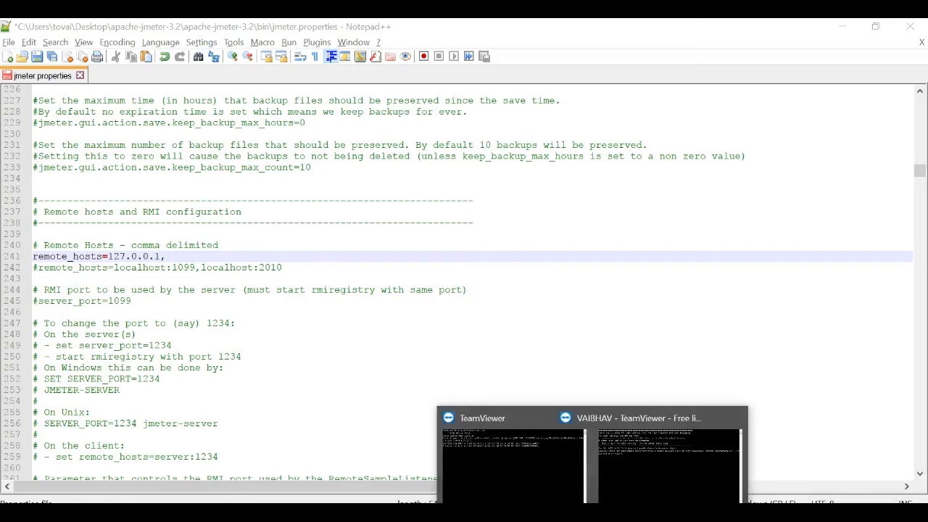
pyautogui.click(588, 468)
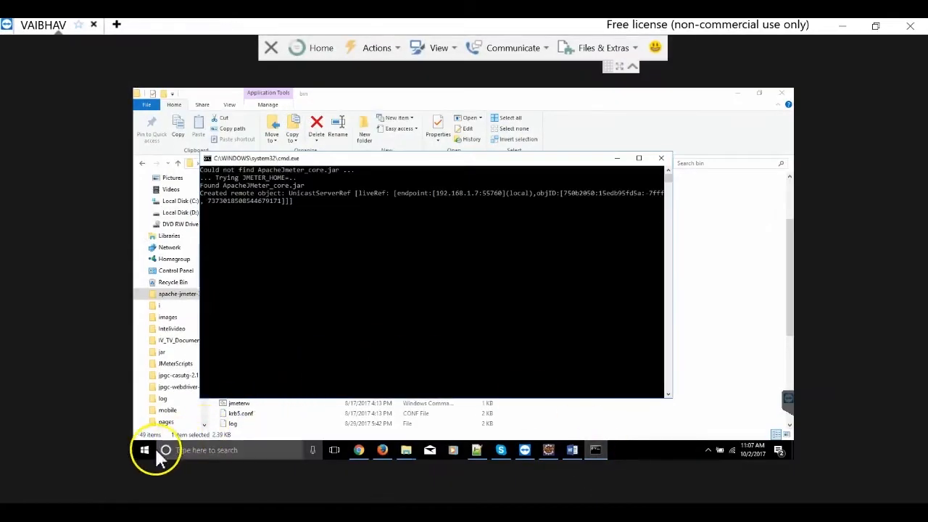
pyautogui.click(144, 449)
pyautogui.write('cmd')
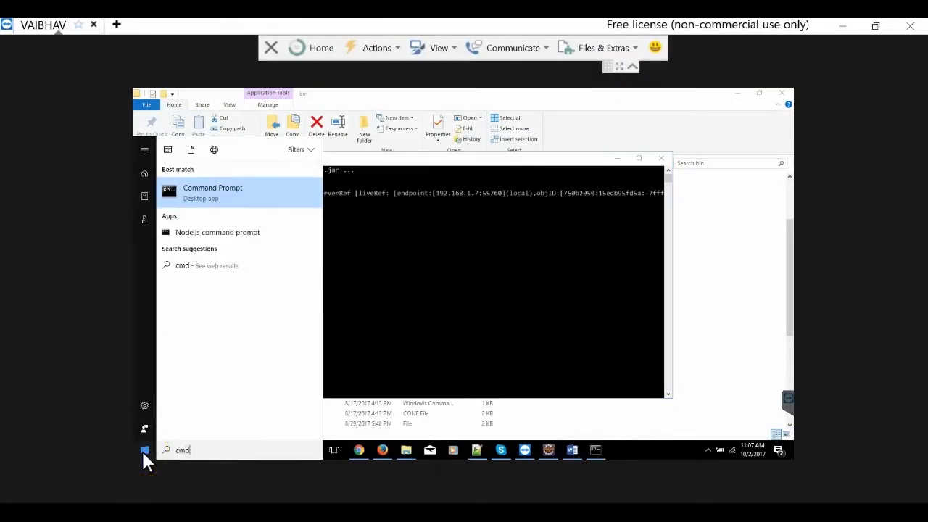
pyautogui.press('Return')
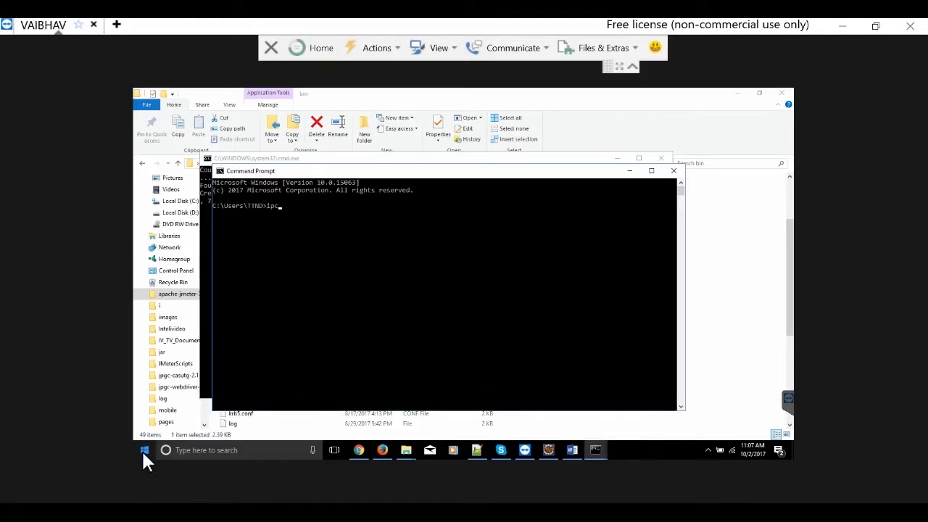
pyautogui.write('ipcongig')
pyautogui.press('Return')
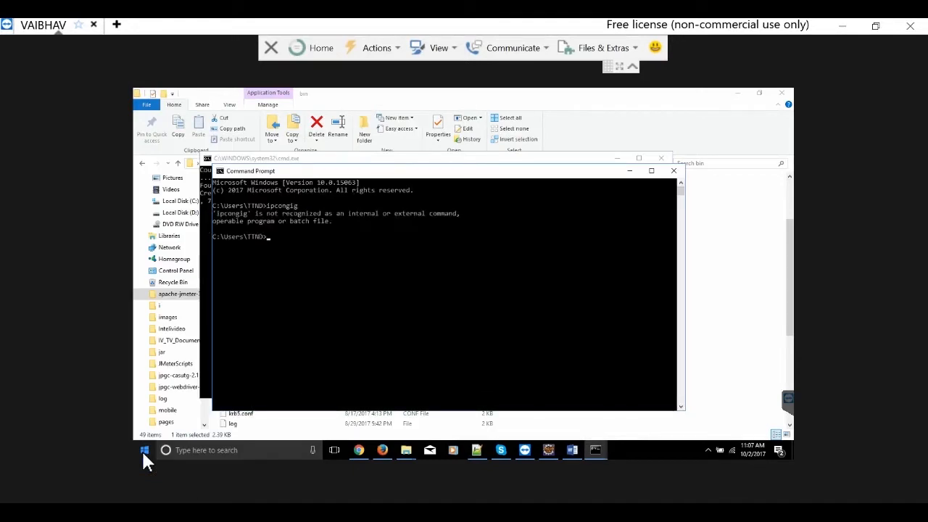
pyautogui.write('ipconfig')
pyautogui.press('Return')
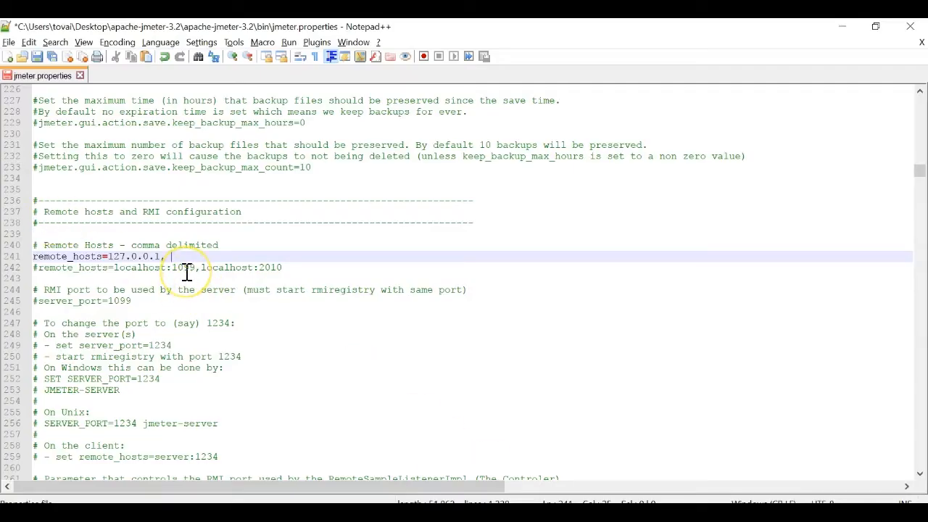
# Add the remote address 192.168.1.7 followed by a colon to remote_hosts in Notepad++, and close the remote Command Prompt
pyautogui.write('.168')
pyautogui.hotkey('alt', 'Tab')
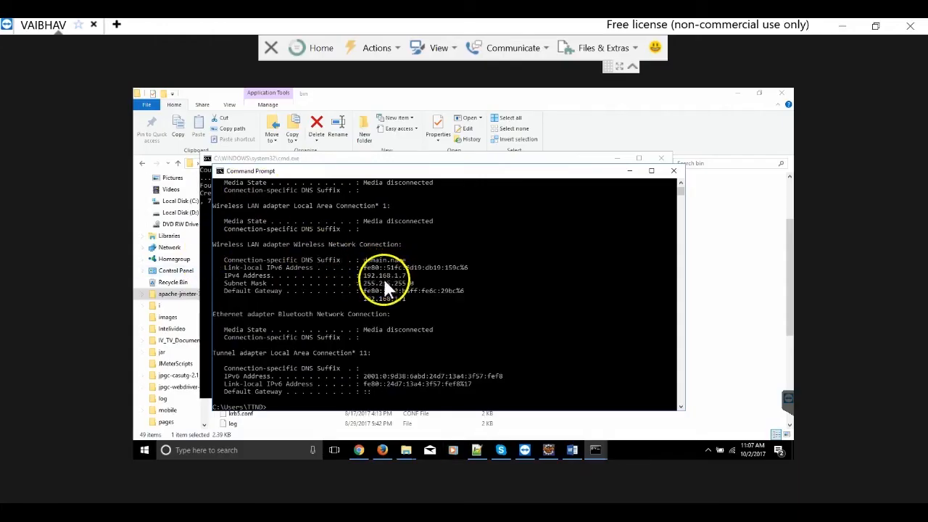
pyautogui.click(674, 171)
pyautogui.hotkey('alt', 'Tab')
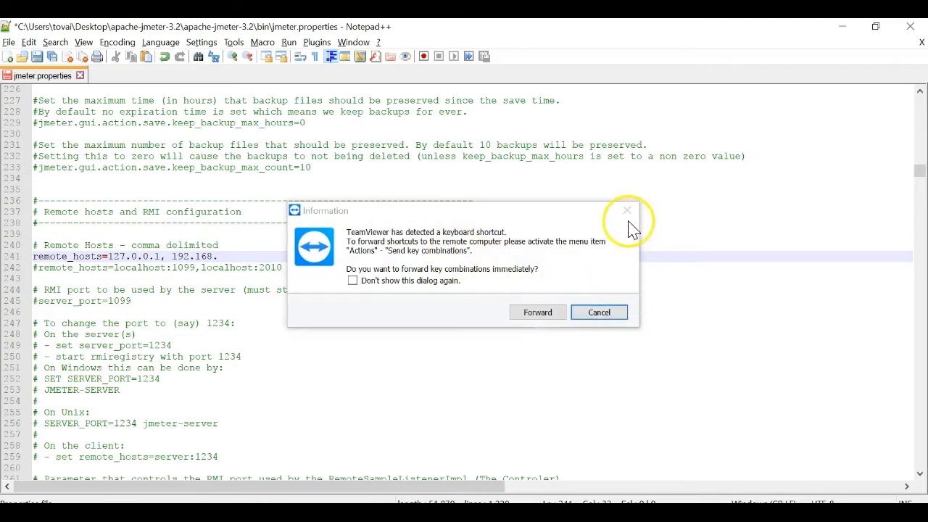
pyautogui.click(626, 211)
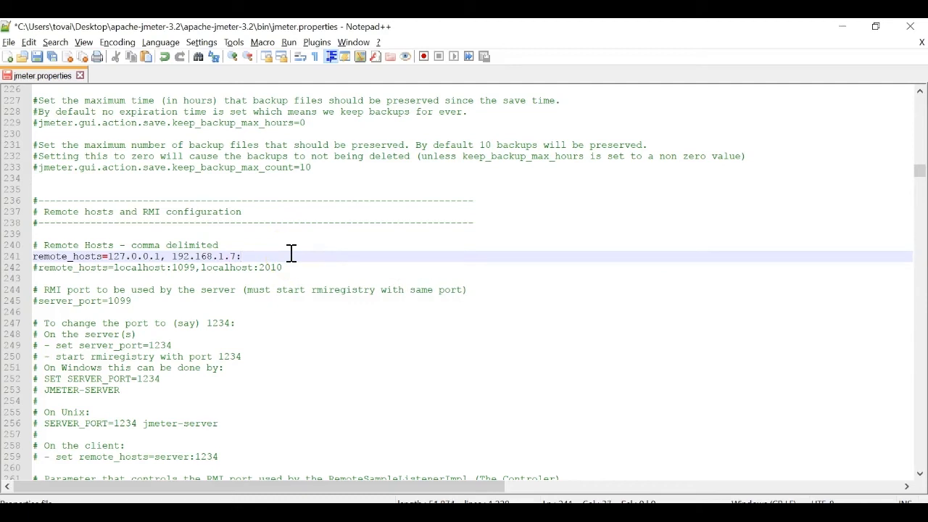
# Look up the port in the remote jmeter-server console, append 55760 to the remote_hosts entry, and remove the space after the comma
pyautogui.click(645, 513)
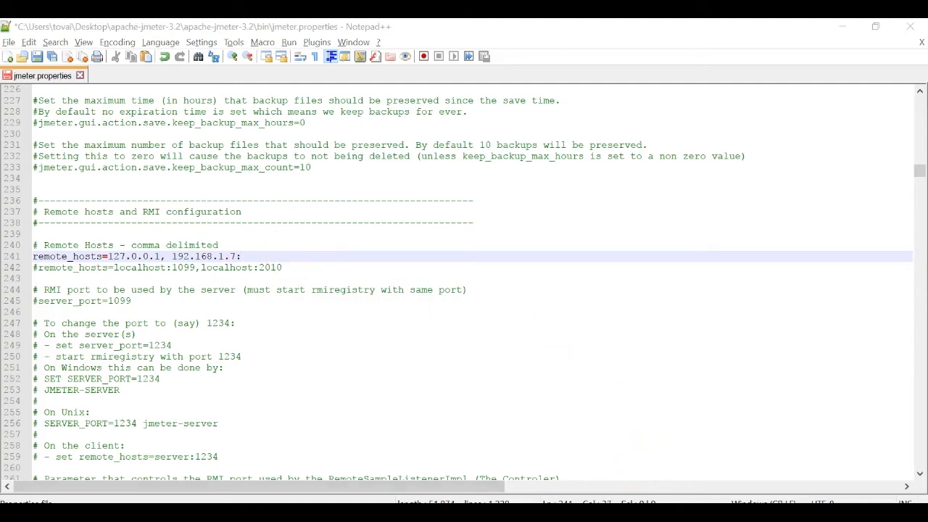
pyautogui.click(613, 477)
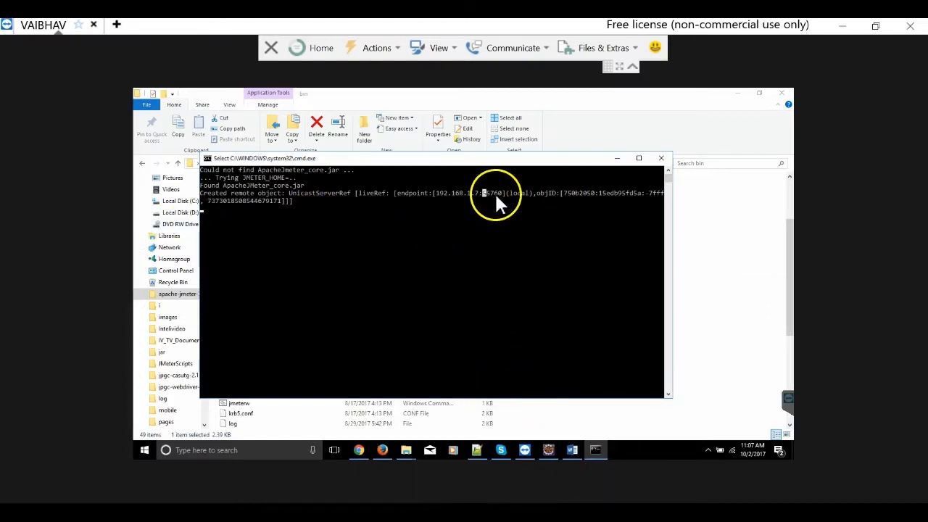
pyautogui.click(733, 247)
pyautogui.click(552, 512)
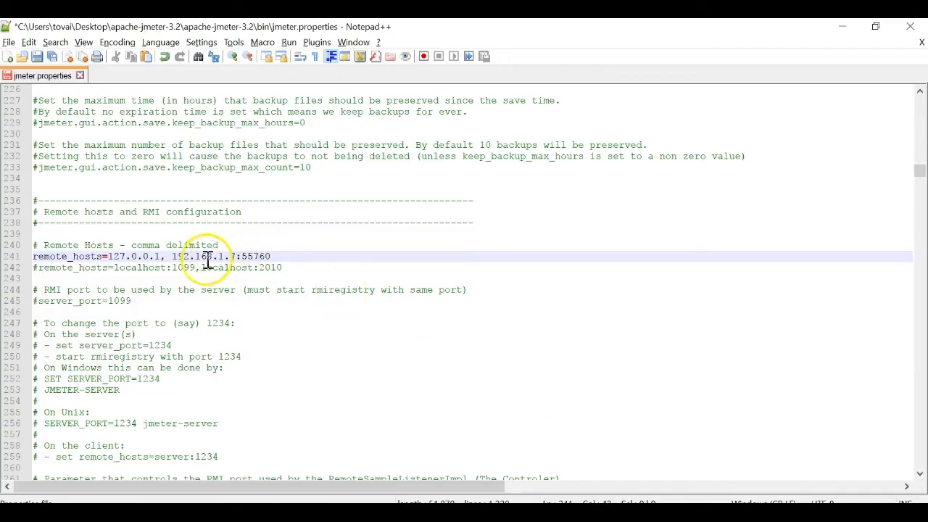
pyautogui.click(172, 257)
pyautogui.press('BackSpace')
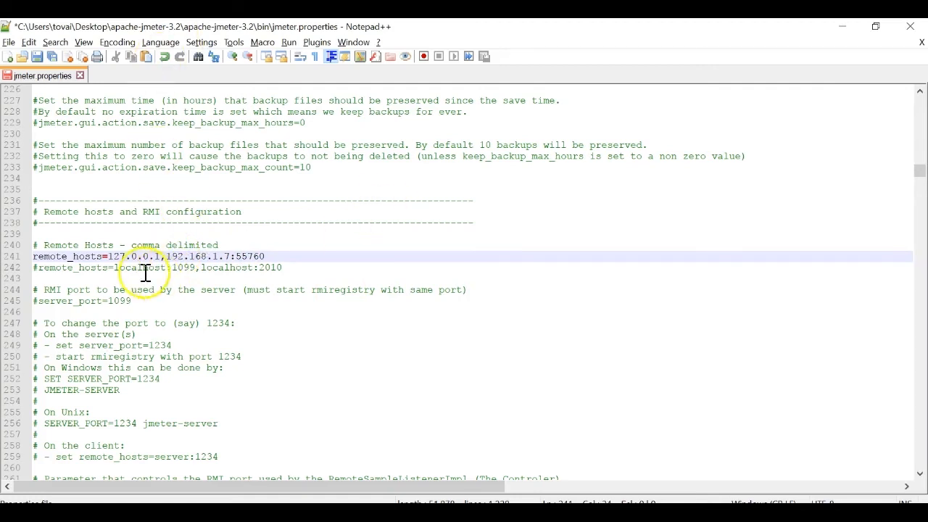
# Review the remote_hosts entry for 127.0.0.1 and 192.168.1.7:55760, and save jmeter.properties
pyautogui.click(59, 257)
pyautogui.moveTo(108, 257); pyautogui.dragTo(187, 255)
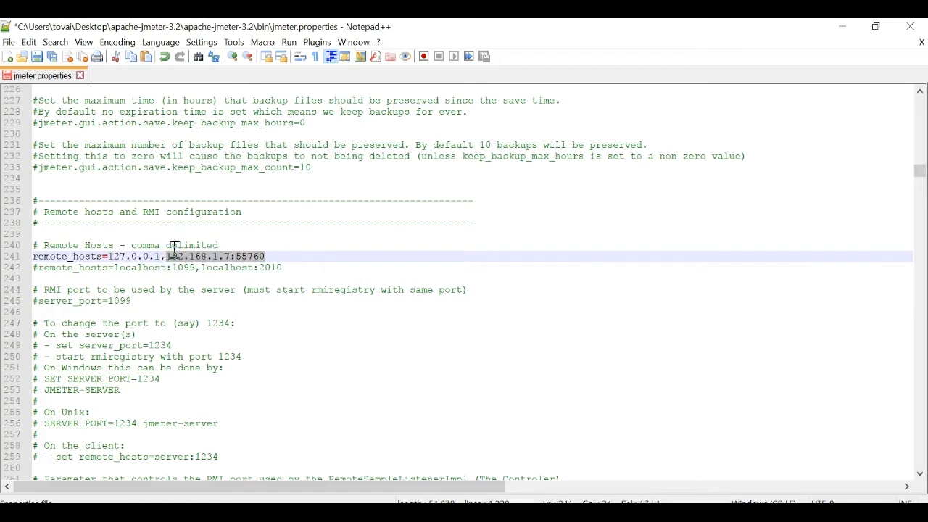
pyautogui.hotkey('ctrl', 's')
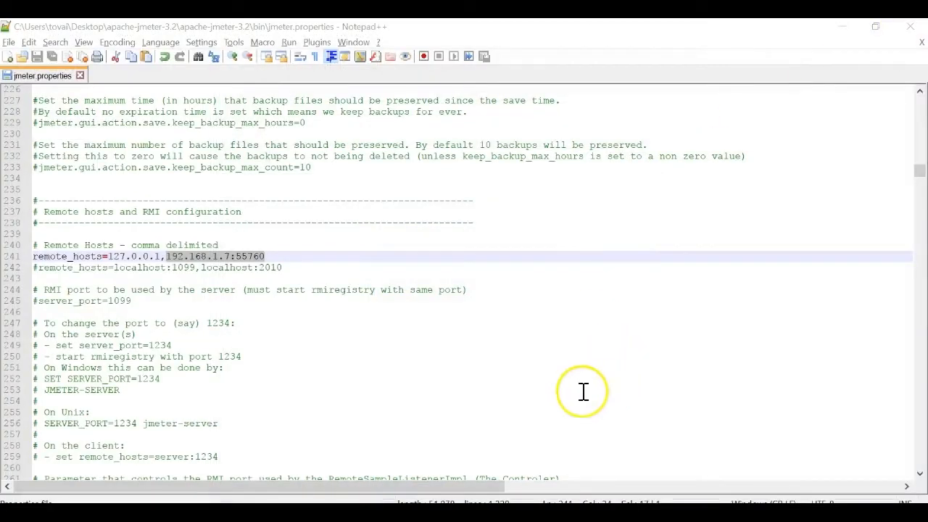
# Check the local jmeter-server console, return to Notepad++, and check the jmeter-server console in the TeamViewer session
pyautogui.click(581, 413)
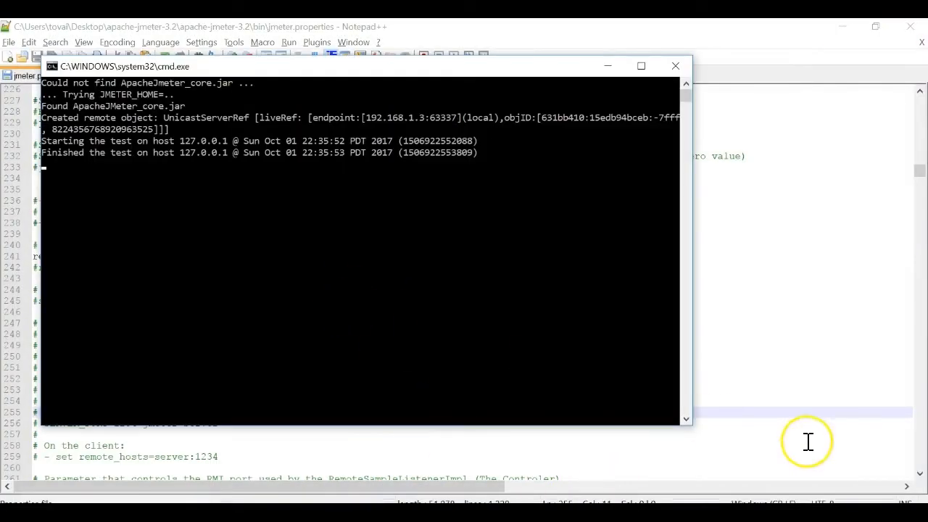
pyautogui.click(805, 401)
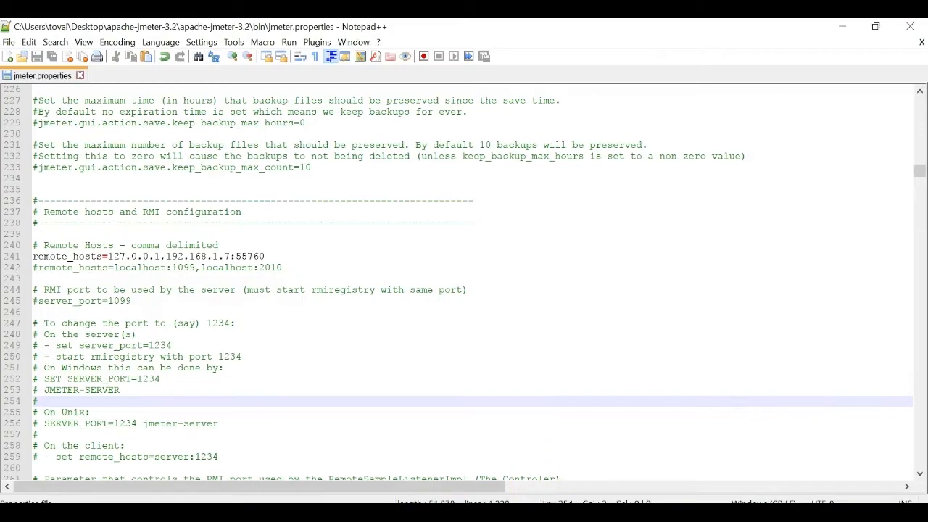
pyautogui.click(585, 472)
pyautogui.click(594, 448)
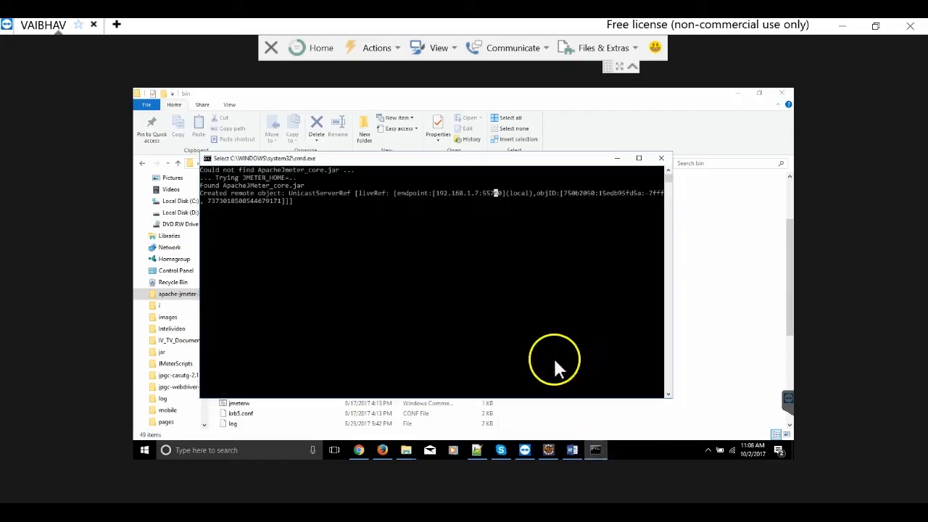
pyautogui.click(711, 264)
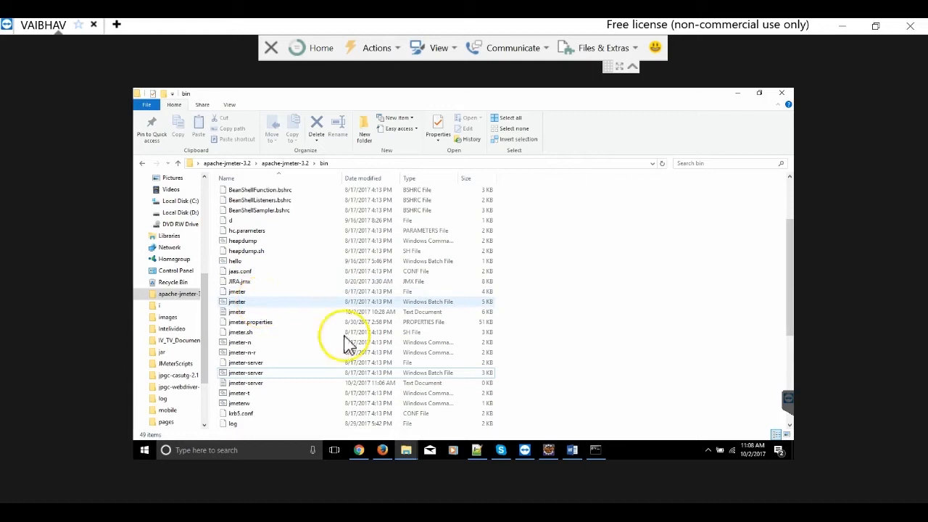
pyautogui.doubleClick(408, 304)
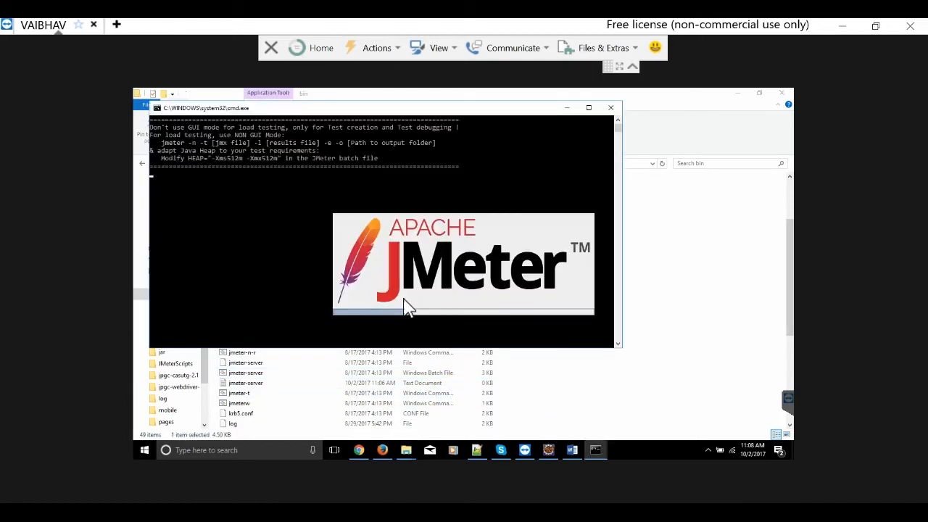
pyautogui.click(611, 108)
pyautogui.click(841, 26)
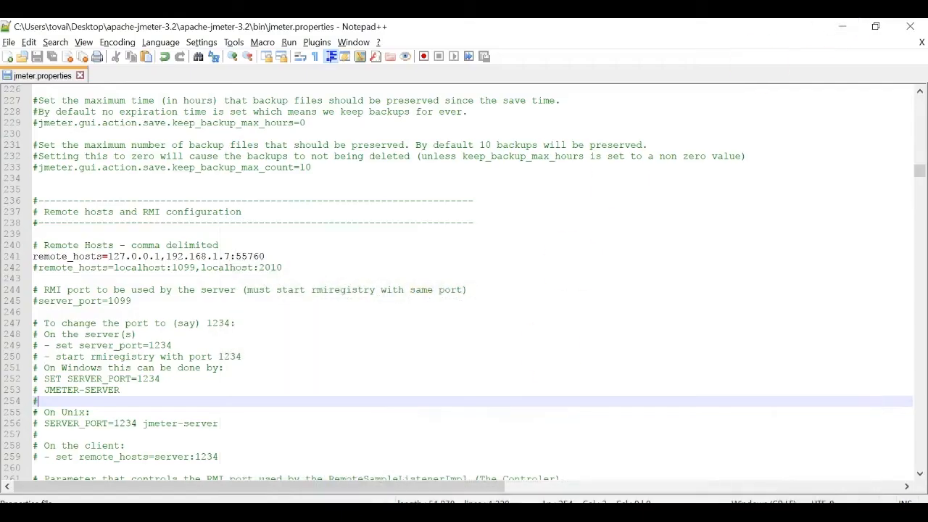
# Switch to the local bin folder in File Explorer and launch JMeter with the jmeter Windows batch file
pyautogui.click(554, 436)
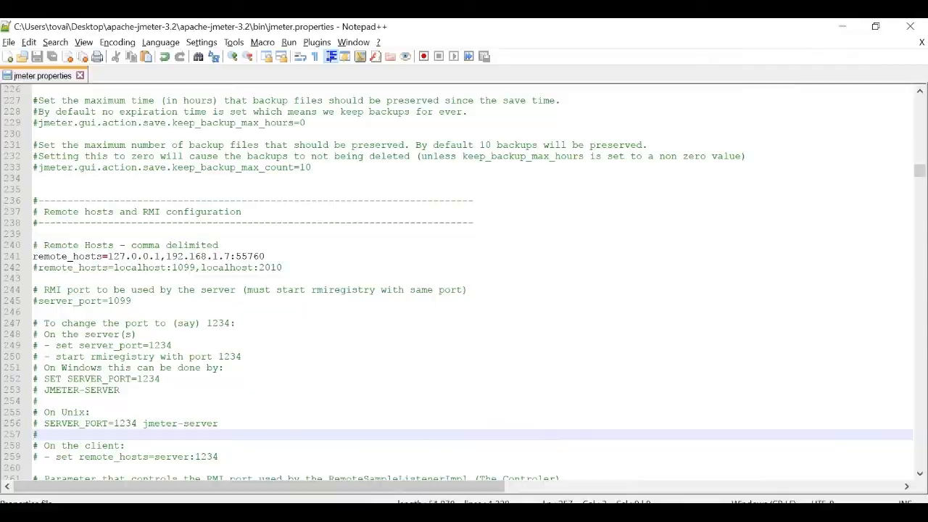
pyautogui.hotkey('alt', 'Tab')
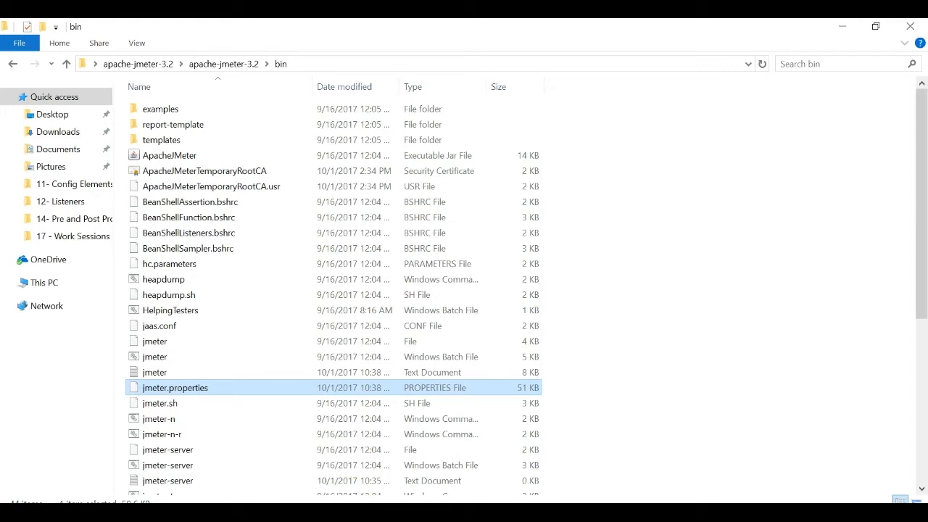
pyautogui.doubleClick(187, 359)
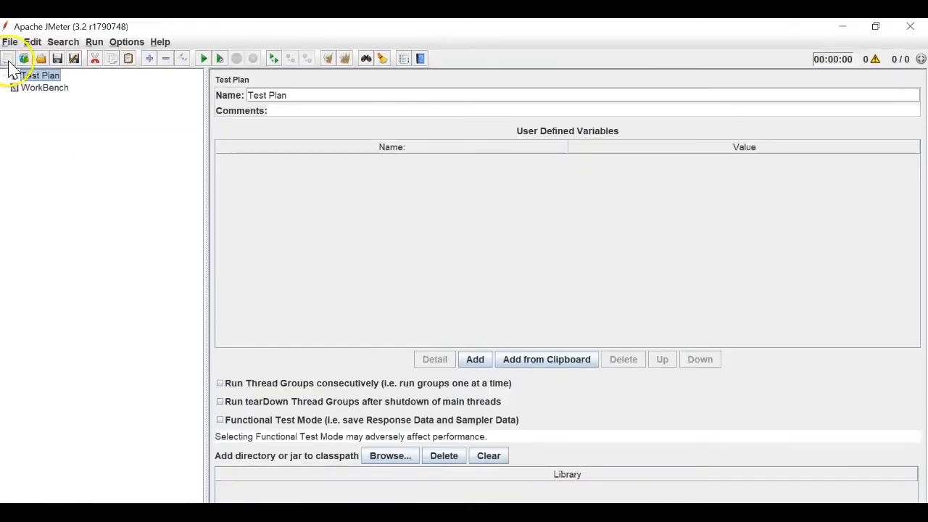
# Open HTTP Request.jmx from the Desktop folder JMeterVideos, subfolder 22- Distributed Testing, and expand the Thread Group
pyautogui.click(12, 43)
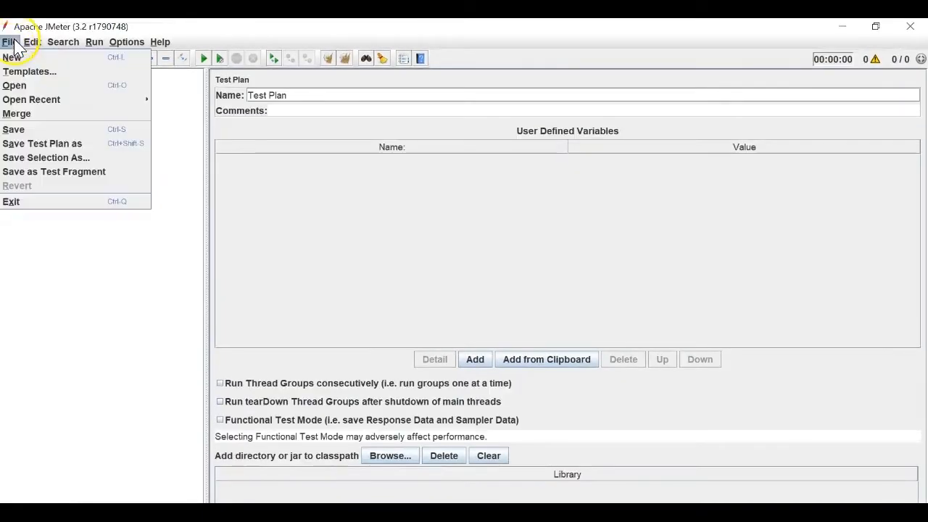
pyautogui.click(14, 86)
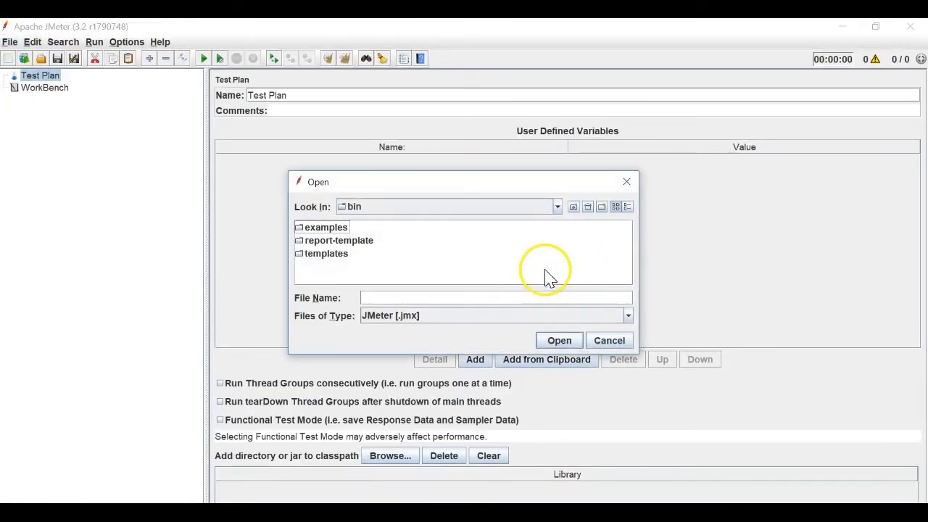
pyautogui.click(587, 207)
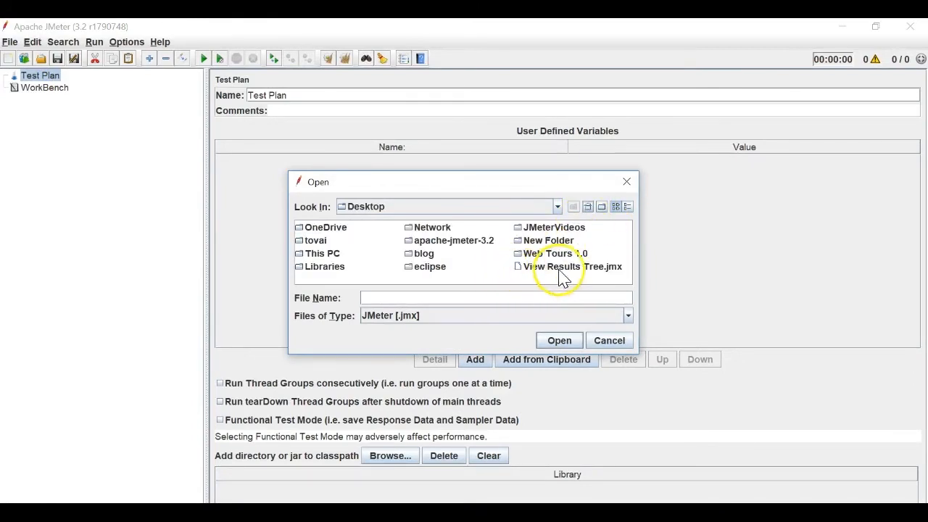
pyautogui.doubleClick(555, 228)
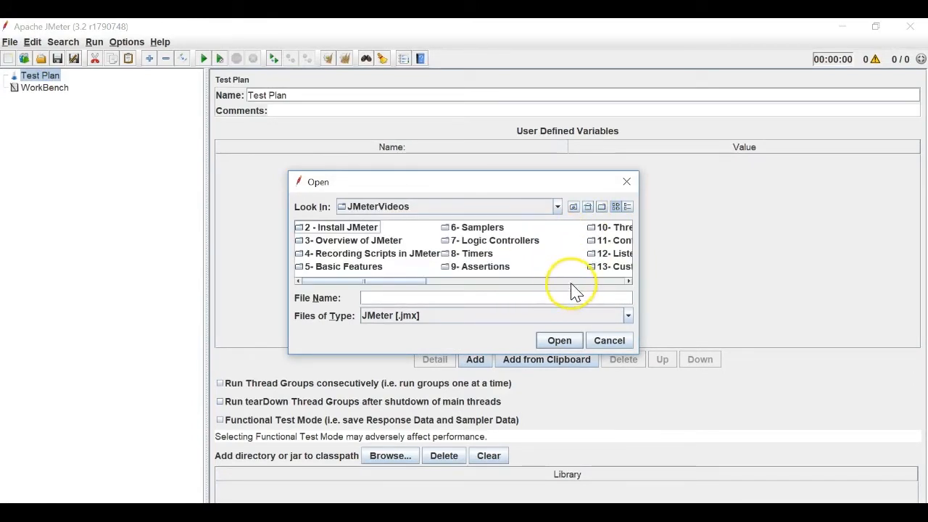
pyautogui.scroll(-5, 573, 290)
pyautogui.doubleClick(555, 230)
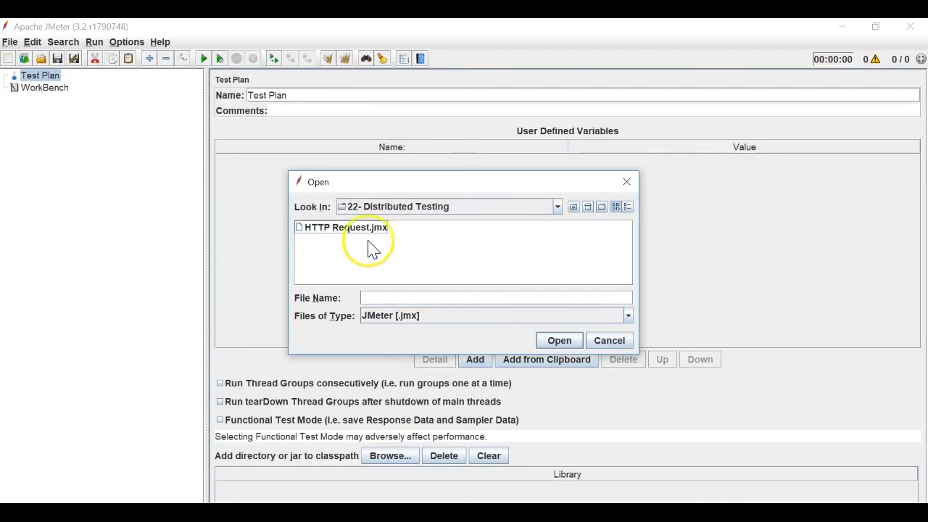
pyautogui.doubleClick(346, 228)
pyautogui.click(14, 88)
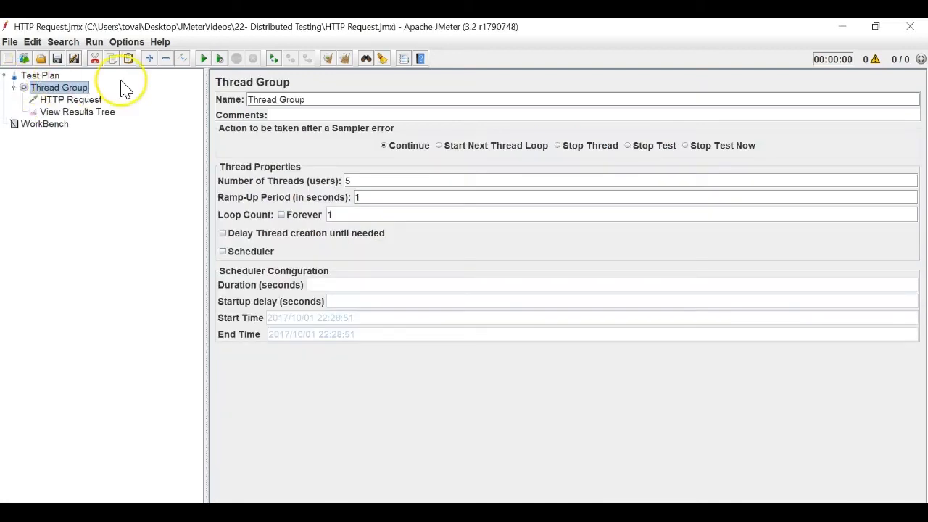
# Try to start the test plan remotely on the host 192.168.1.7:55760
pyautogui.click(94, 42)
pyautogui.moveTo(104, 85)
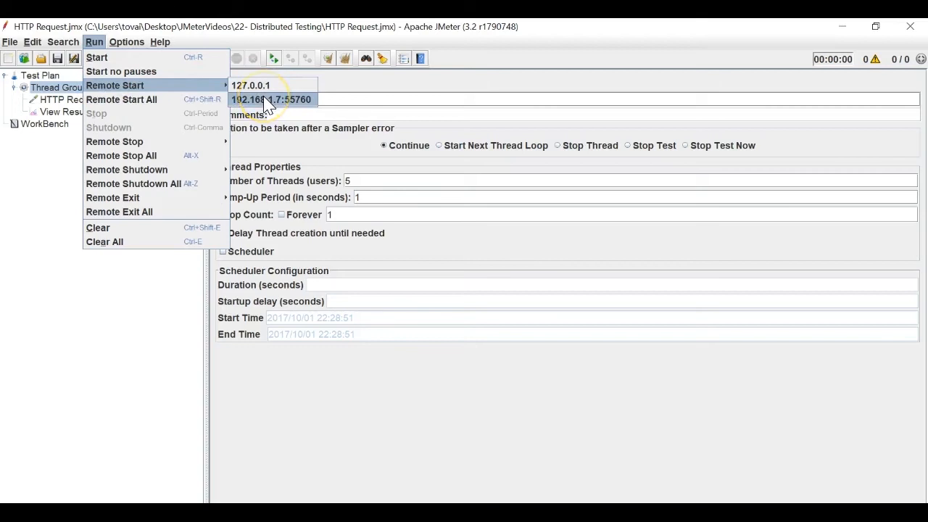
pyautogui.click(297, 100)
pyautogui.click(300, 102)
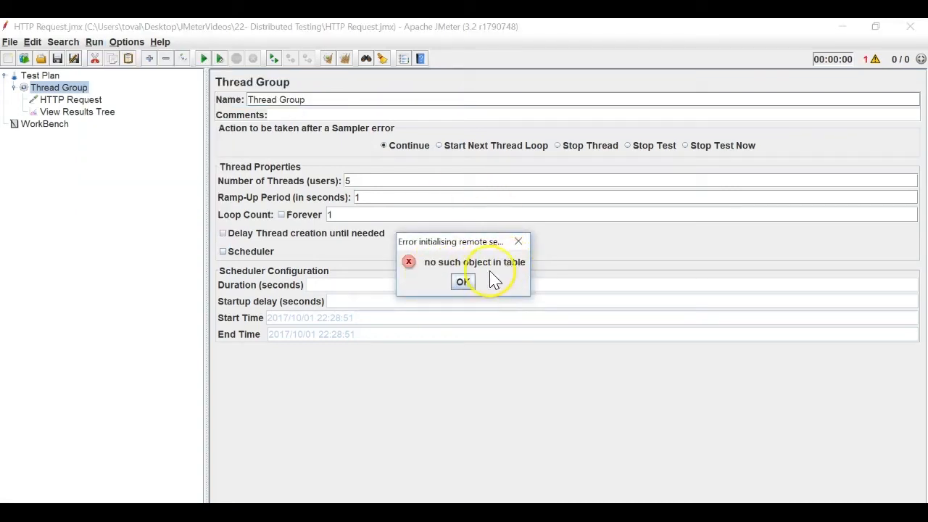
pyautogui.click(466, 284)
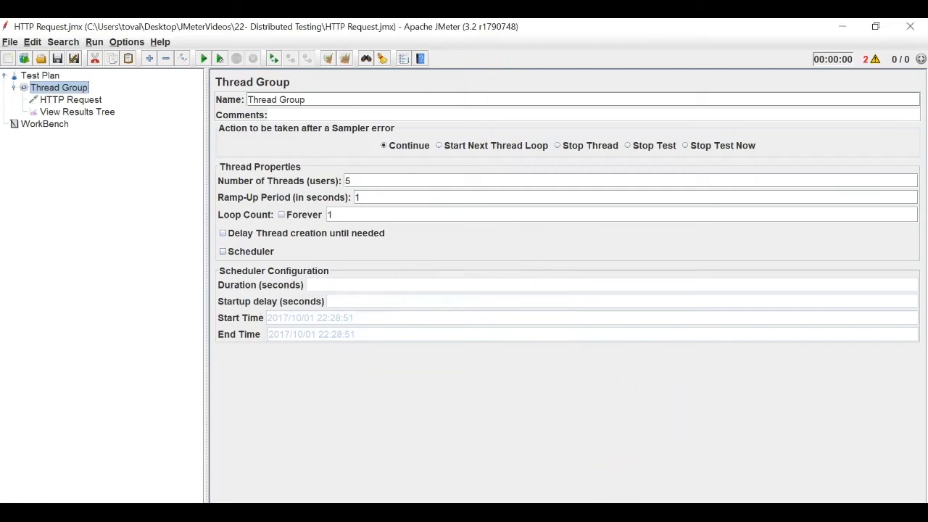
# Switch to the TeamViewer session and open the jmeter-server log from the remote bin folder in Notepad++
pyautogui.click(586, 466)
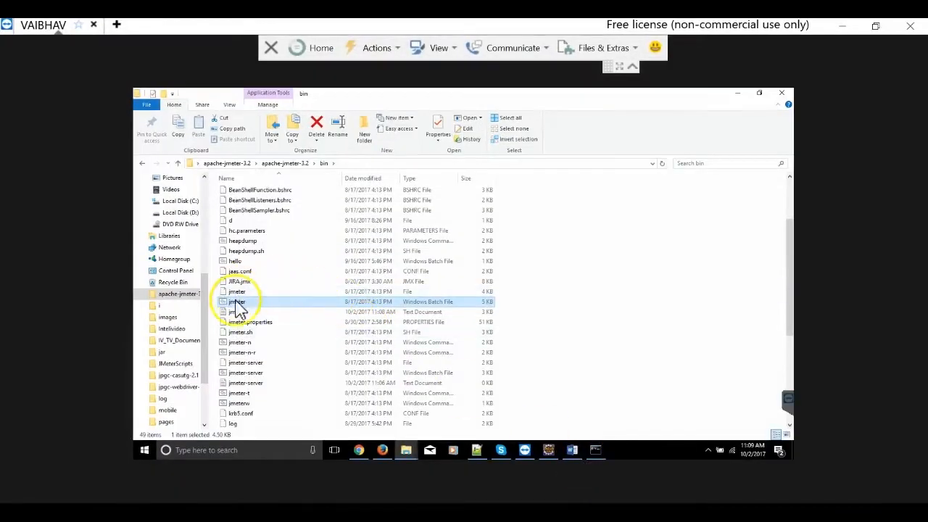
pyautogui.click(264, 374)
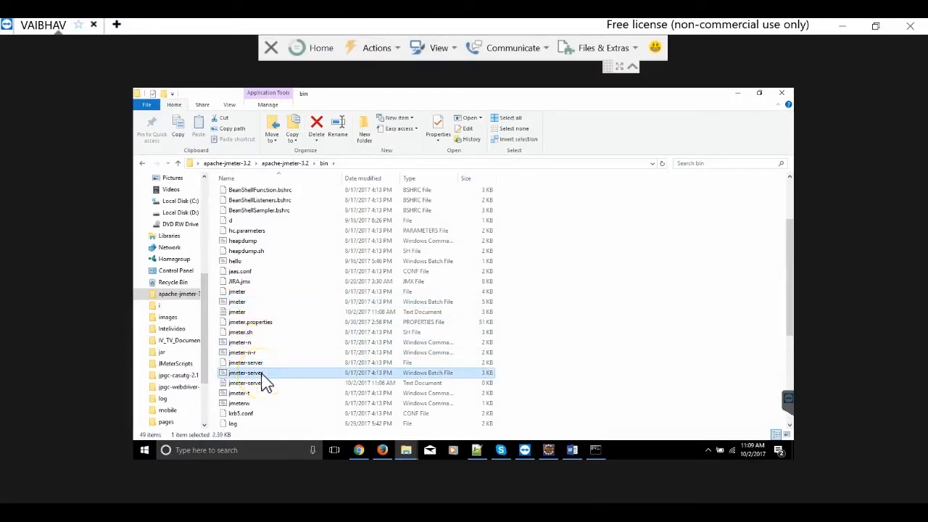
pyautogui.click(266, 384)
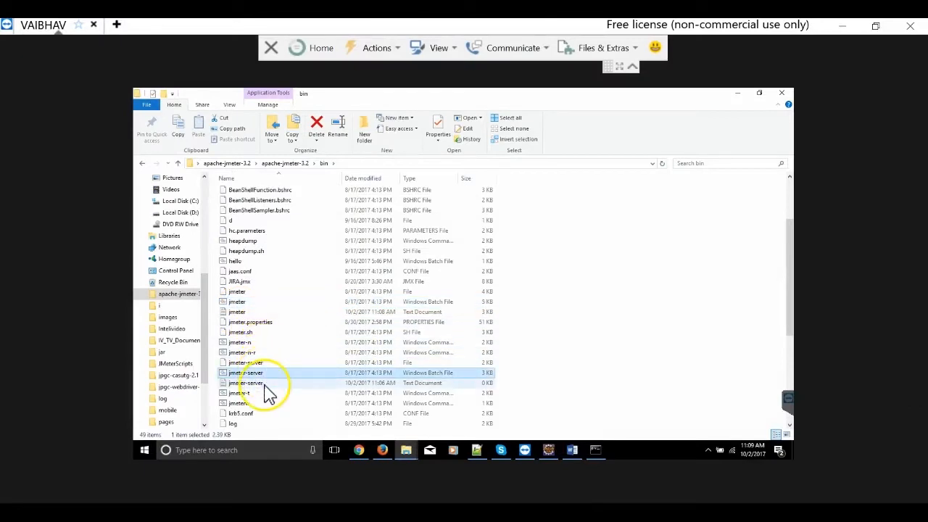
pyautogui.rightClick(410, 385)
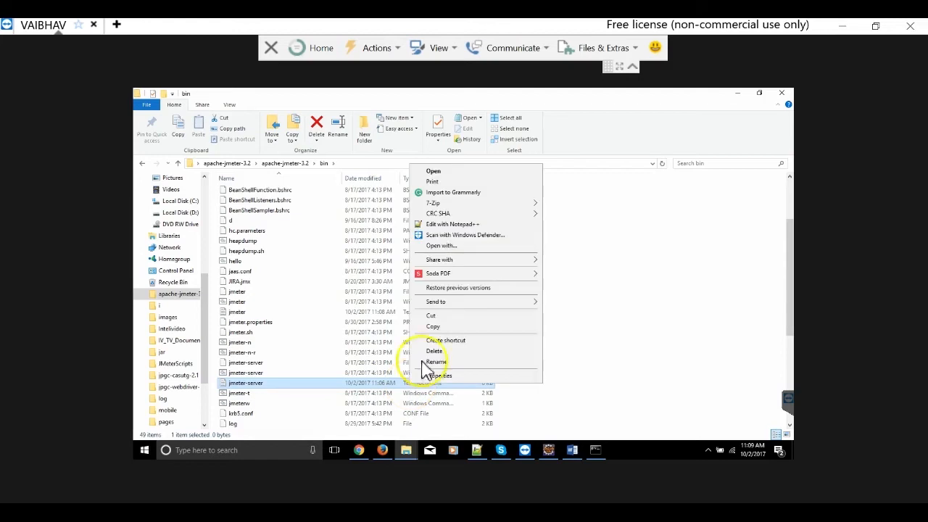
pyautogui.click(469, 229)
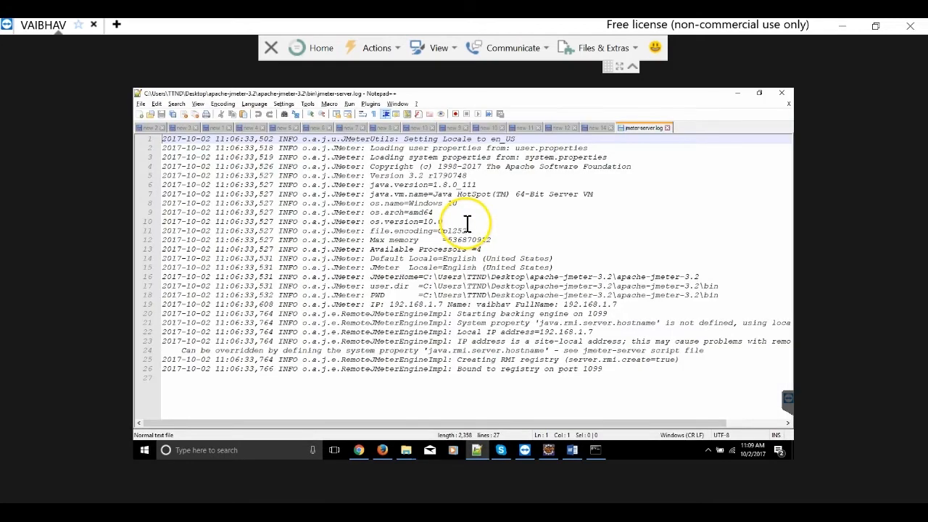
# Look up the engine's port in the remote log and compare it with the endpoint port in the jmeter-server console
pyautogui.click(448, 313)
pyautogui.click(637, 369)
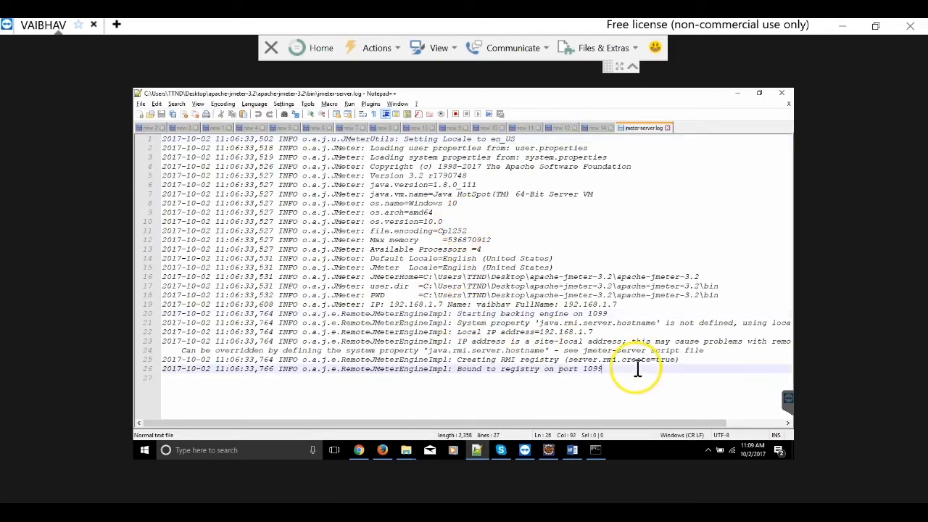
pyautogui.doubleClick(517, 313)
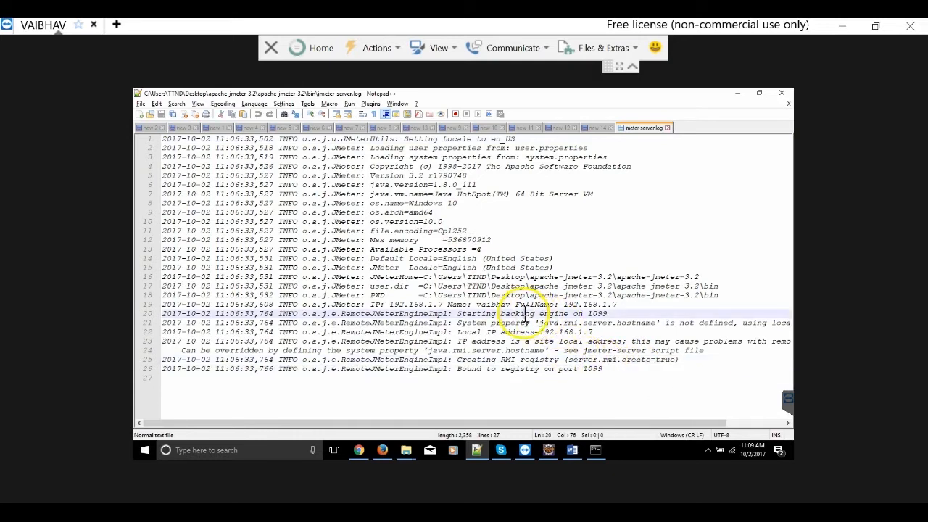
pyautogui.doubleClick(596, 313)
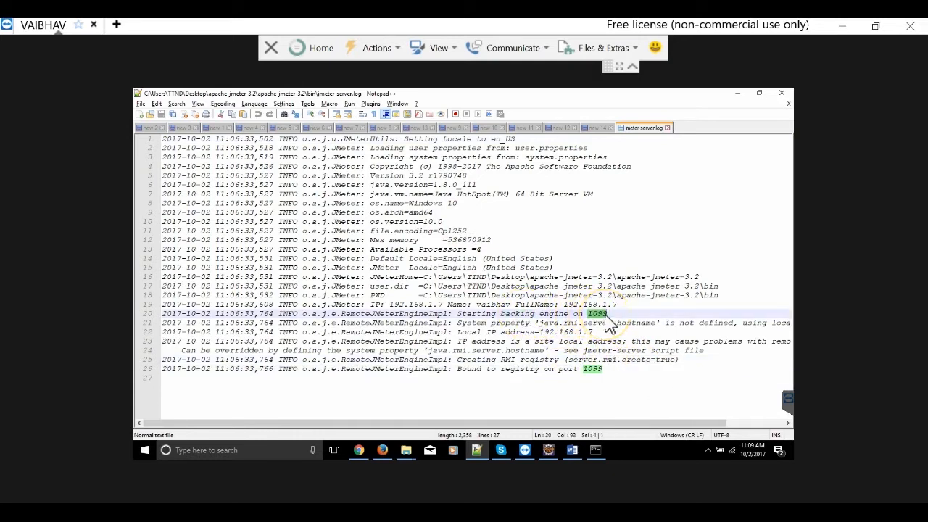
pyautogui.click(595, 449)
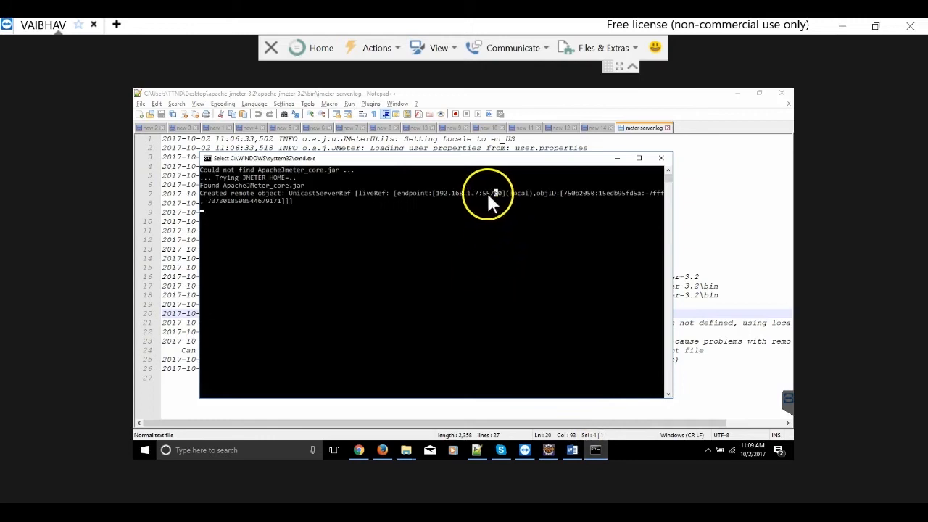
pyautogui.click(617, 158)
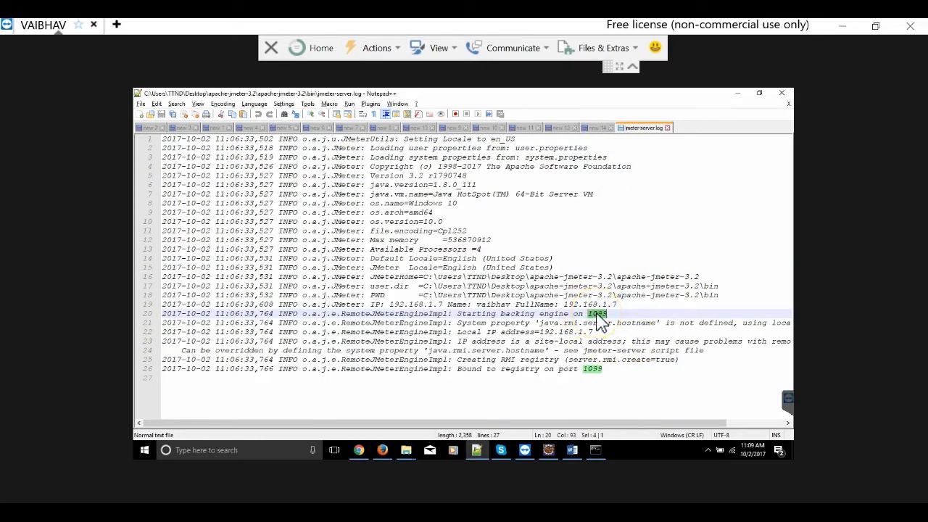
pyautogui.click(842, 26)
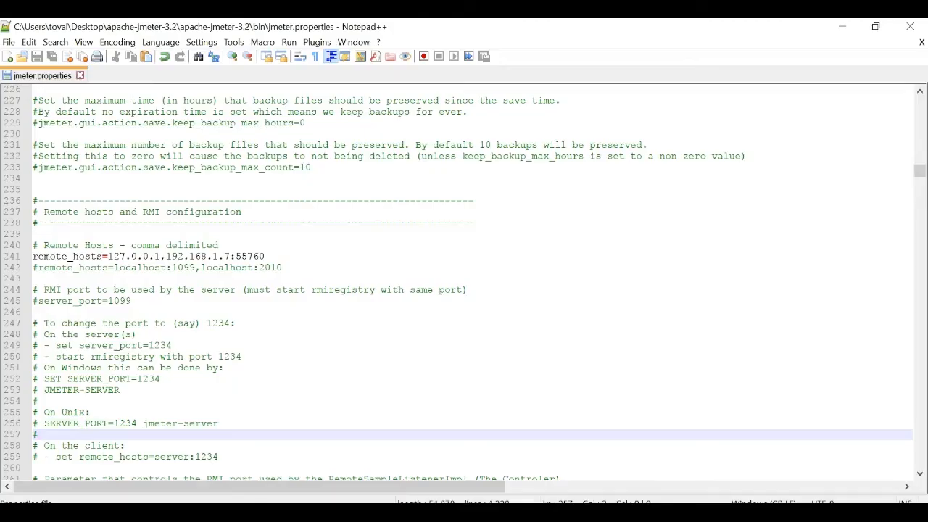
# Set the port of the 192.168.1.7 entry in remote_hosts to 1099, save jmeter.properties, and close JMeter
pyautogui.click(259, 256)
pyautogui.doubleClick(259, 256)
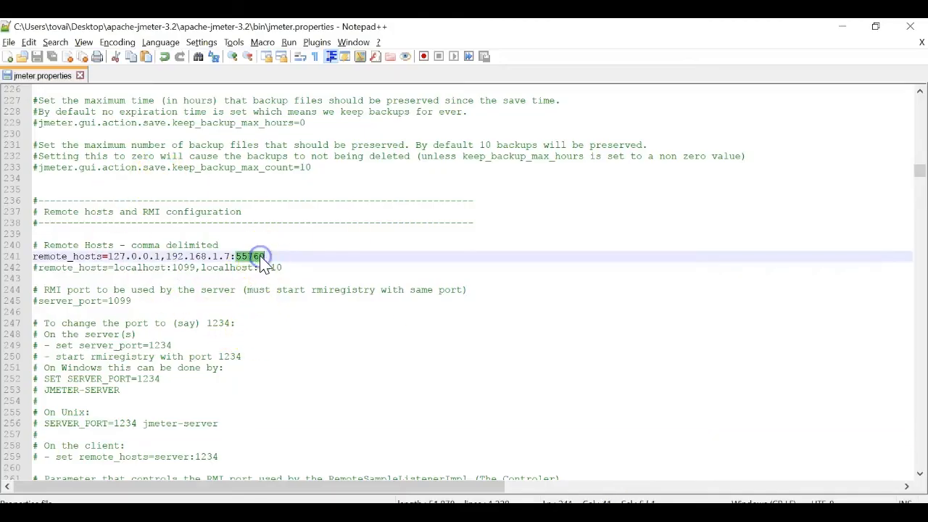
pyautogui.write('1099')
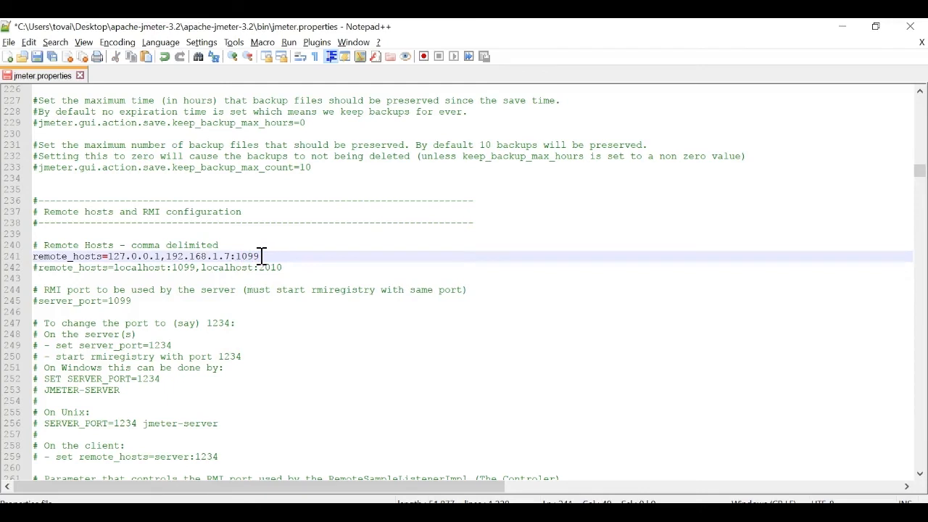
pyautogui.hotkey('ctrl', 's')
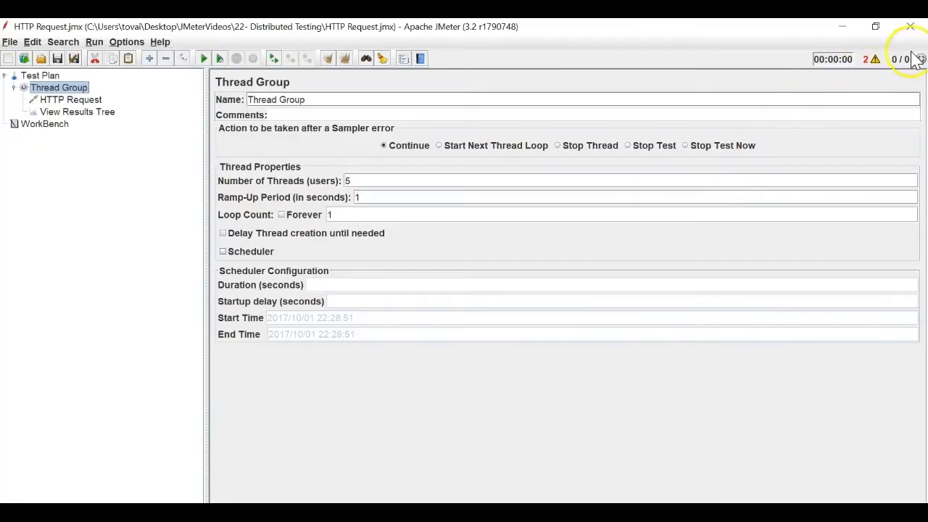
pyautogui.click(910, 26)
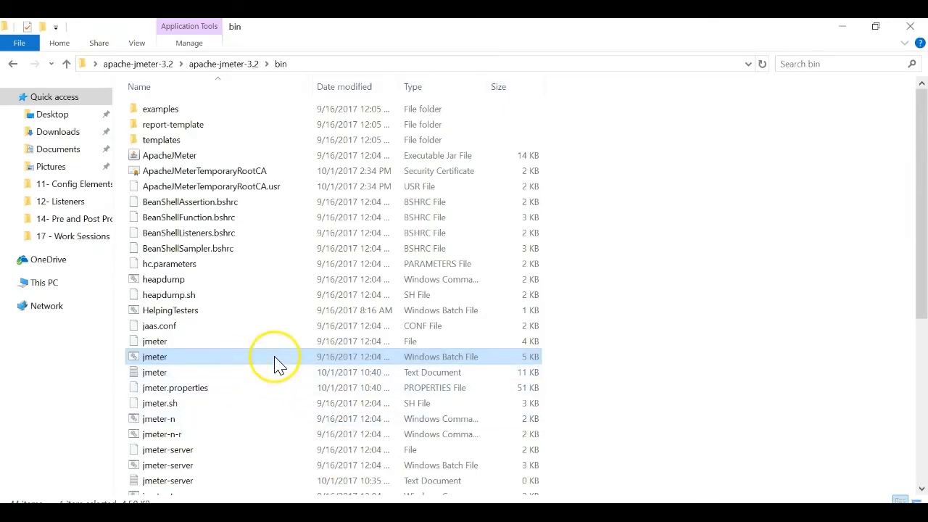
# Relaunch JMeter from the bin folder and open the HTTP Request.jmx test plan from the 22- Distributed Testing folder
pyautogui.doubleClick(276, 358)
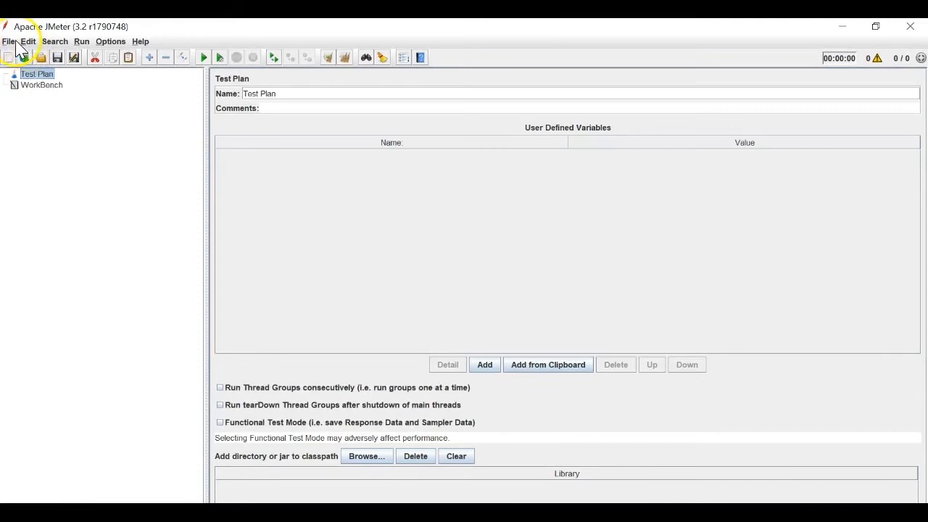
pyautogui.click(8, 42)
pyautogui.click(19, 86)
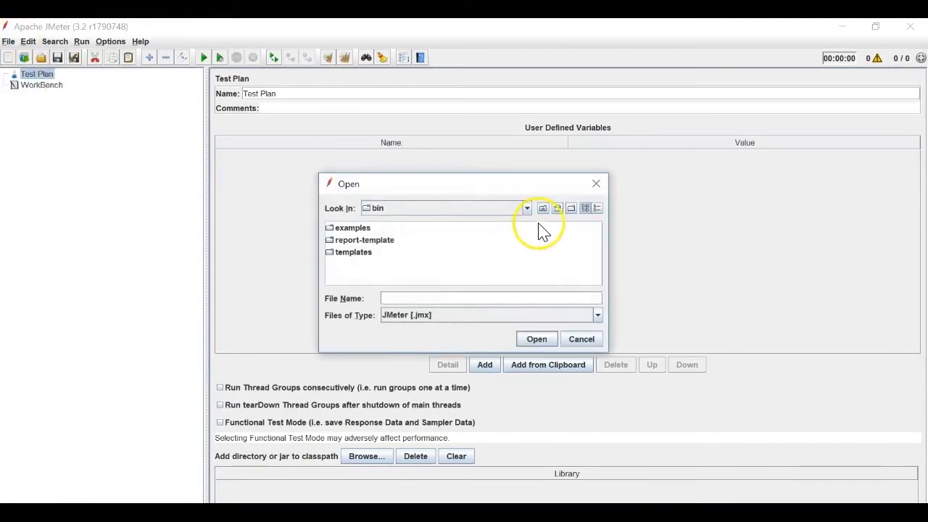
pyautogui.click(557, 208)
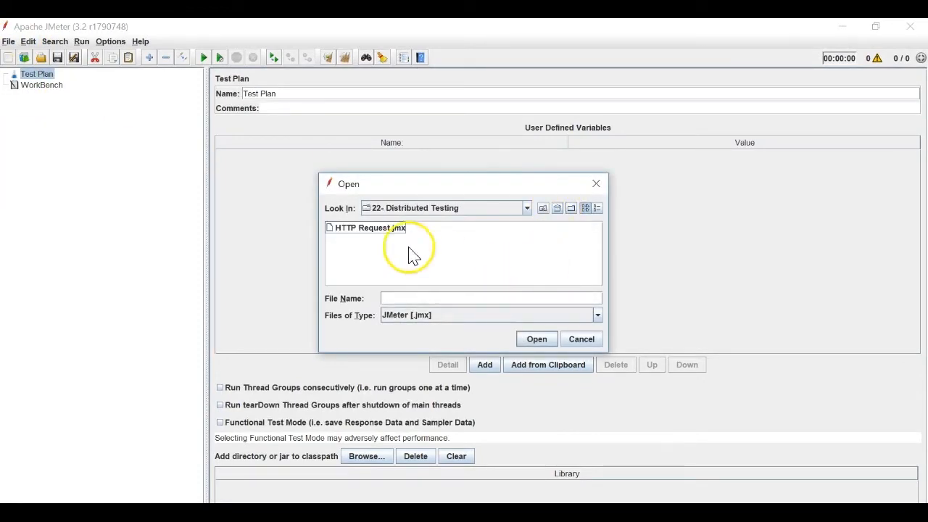
pyautogui.doubleClick(383, 234)
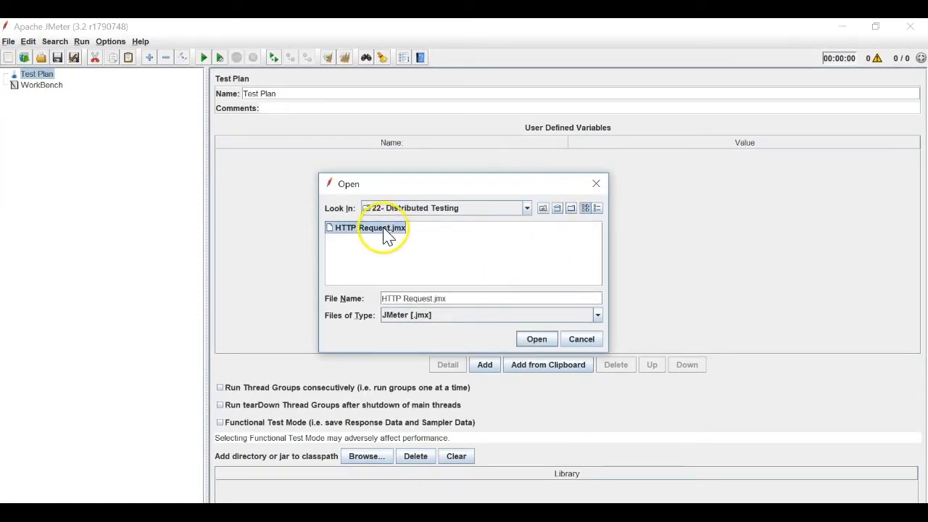
pyautogui.click(14, 85)
# Start the test plan remotely on the host 192.168.1.7:1099
pyautogui.click(82, 41)
pyautogui.moveTo(135, 82)
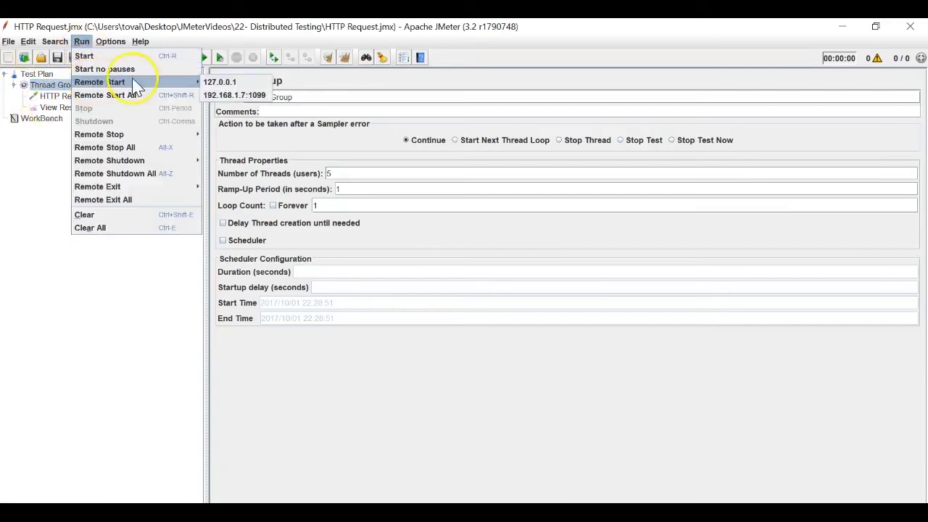
pyautogui.click(253, 102)
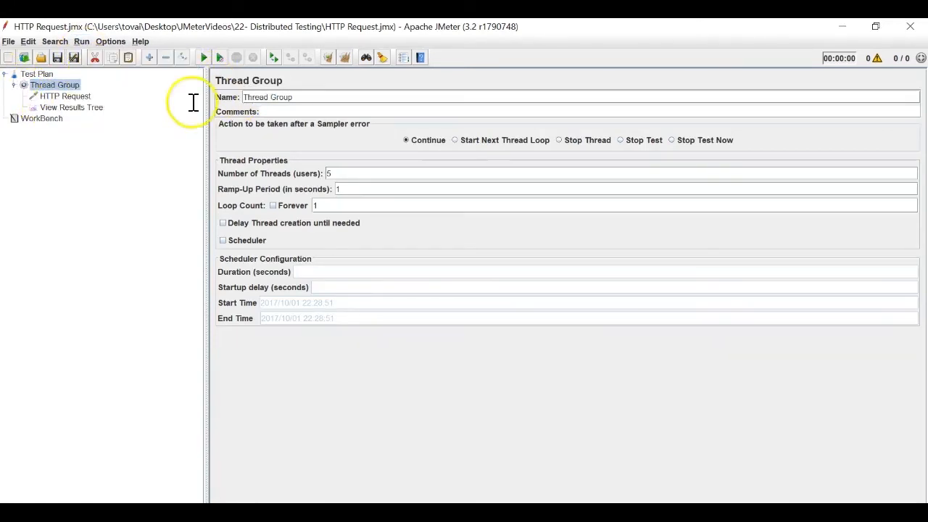
pyautogui.click(81, 41)
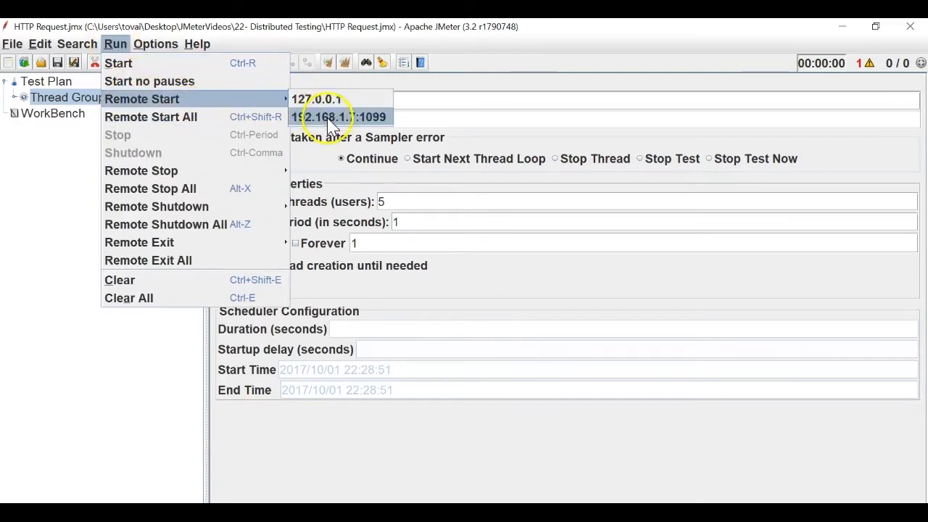
pyautogui.click(328, 118)
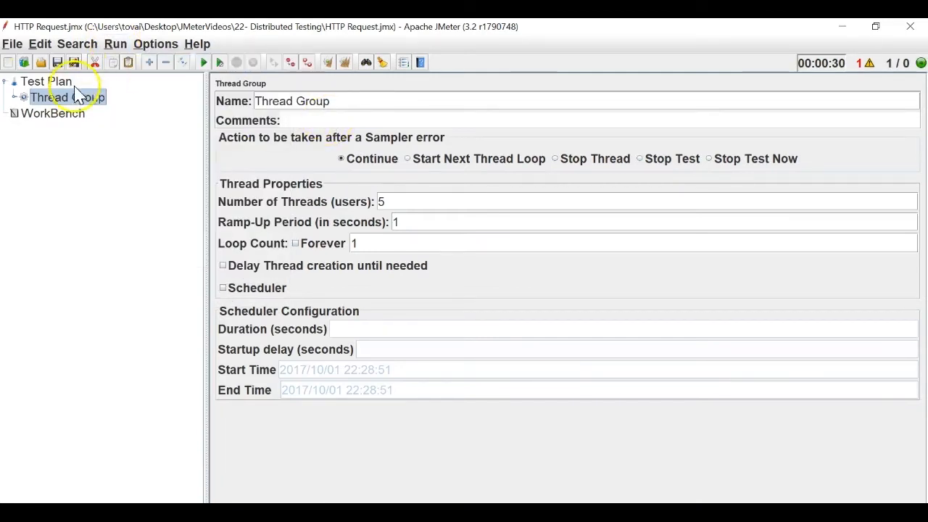
# Check the requests in View Results Tree and the test's start and finish lines in the remote jmeter-server console
pyautogui.click(17, 98)
pyautogui.click(79, 131)
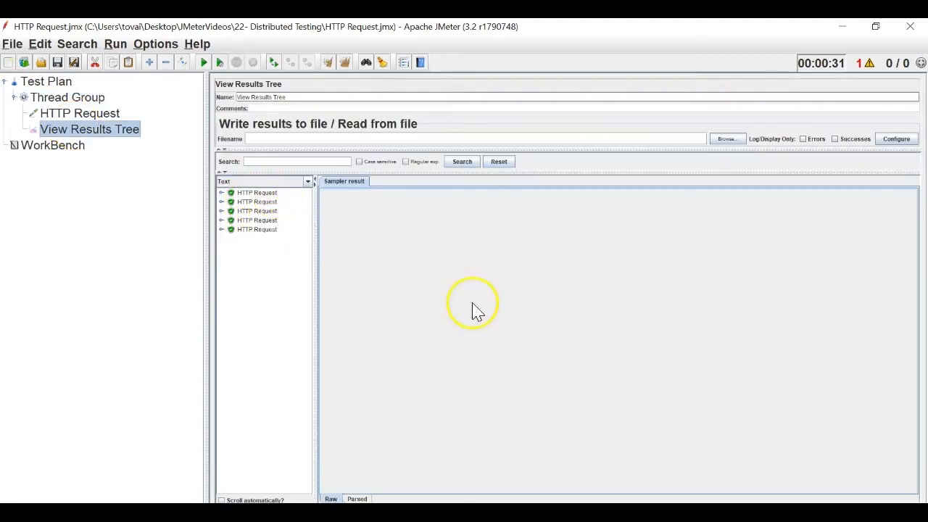
pyautogui.moveTo(551, 511)
pyautogui.click(584, 450)
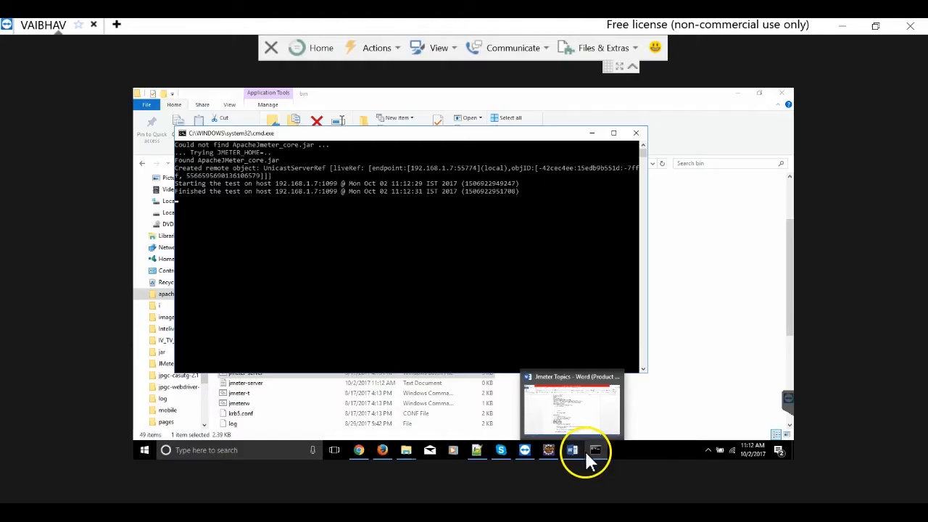
pyautogui.moveTo(187, 182); pyautogui.dragTo(300, 183)
pyautogui.moveTo(455, 182); pyautogui.dragTo(331, 200)
pyautogui.click(689, 233)
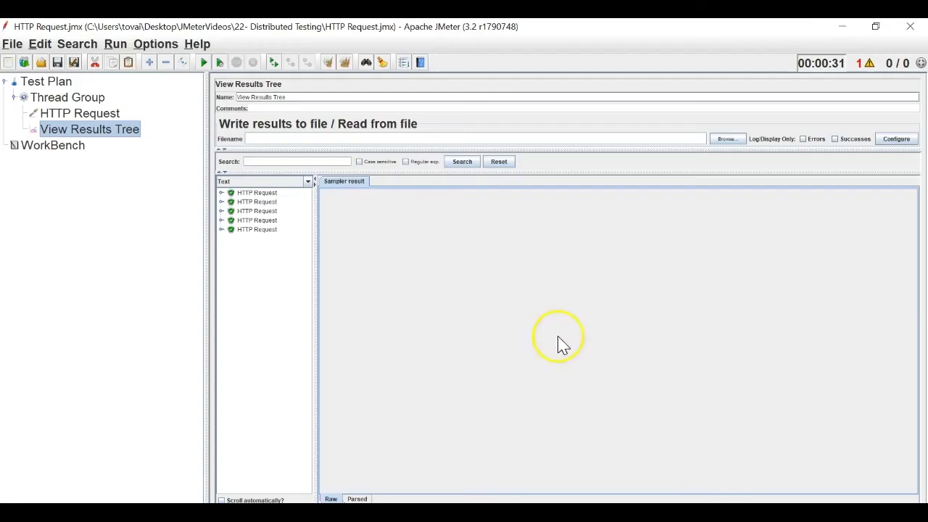
# Clear all results, check the Thread Group's number of threads, and return to View Results Tree
pyautogui.click(116, 45)
pyautogui.moveTo(160, 100)
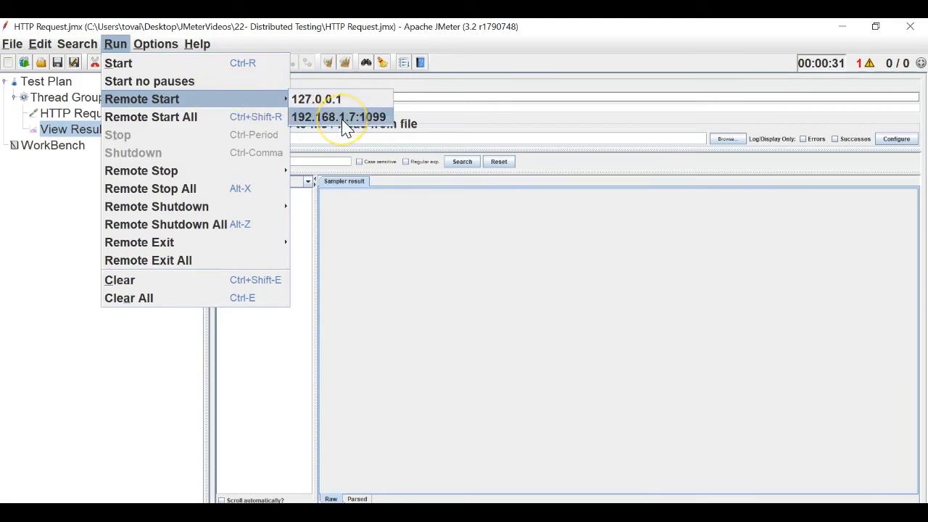
pyautogui.click(394, 256)
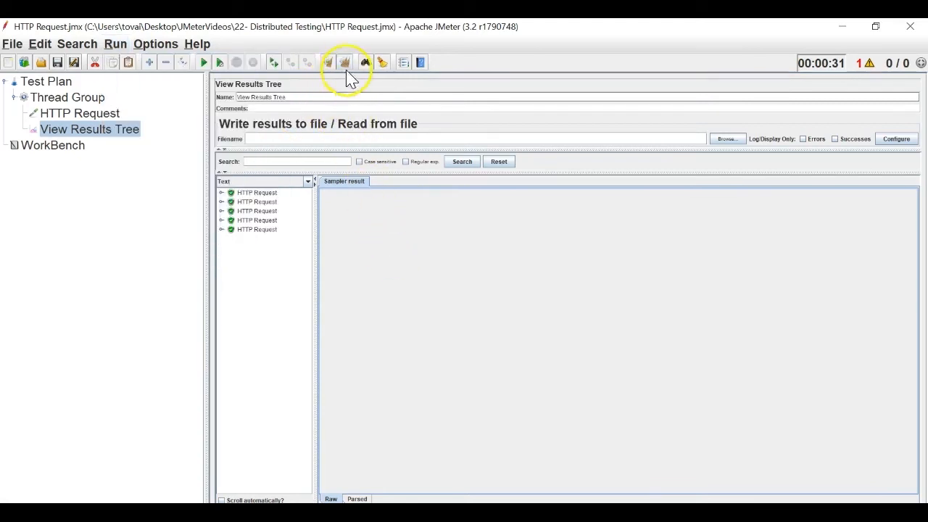
pyautogui.click(346, 64)
pyautogui.click(69, 100)
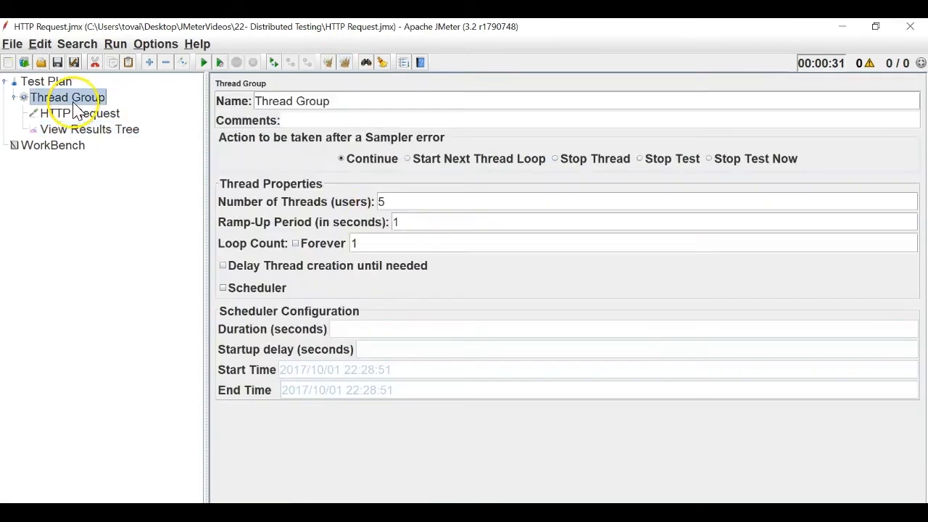
pyautogui.moveTo(411, 207); pyautogui.dragTo(323, 210)
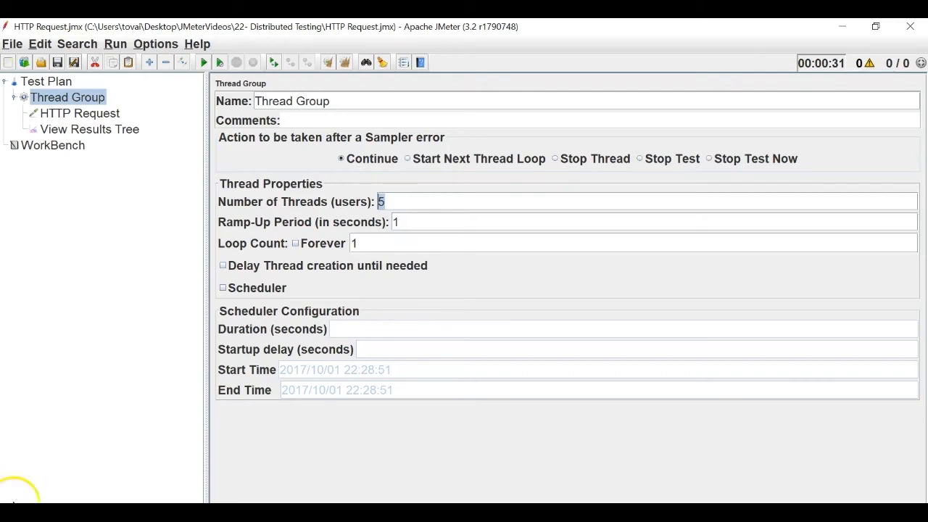
pyautogui.click(91, 131)
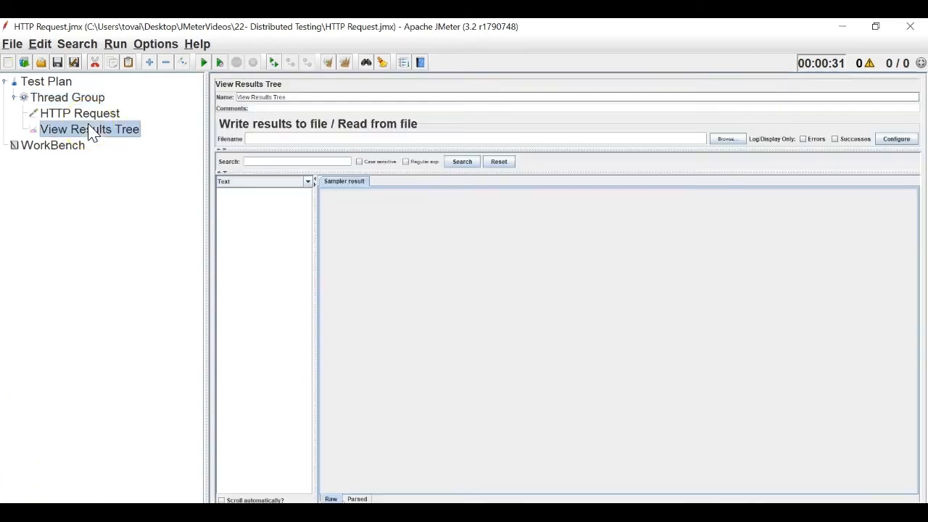
# Try to start the test plan on all remote hosts and check the local and remote jmeter-server consoles
pyautogui.click(116, 45)
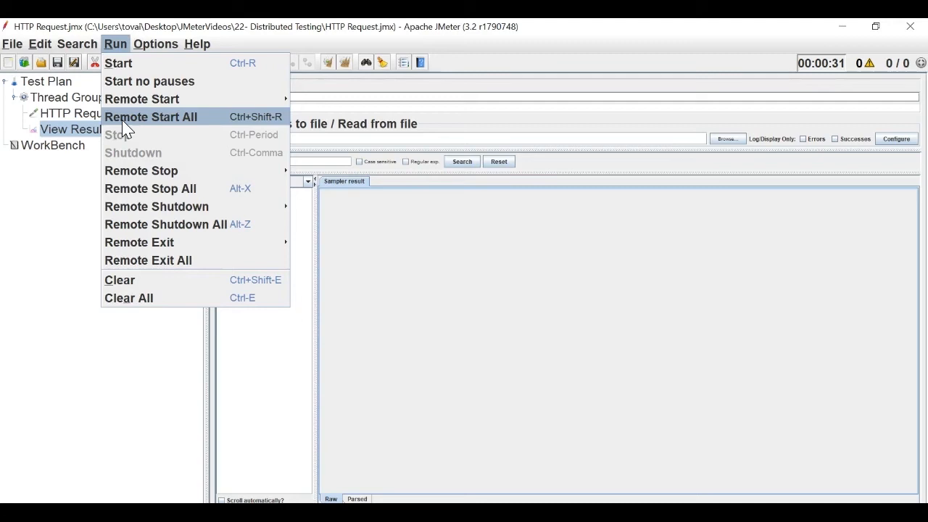
pyautogui.click(135, 120)
pyautogui.click(146, 117)
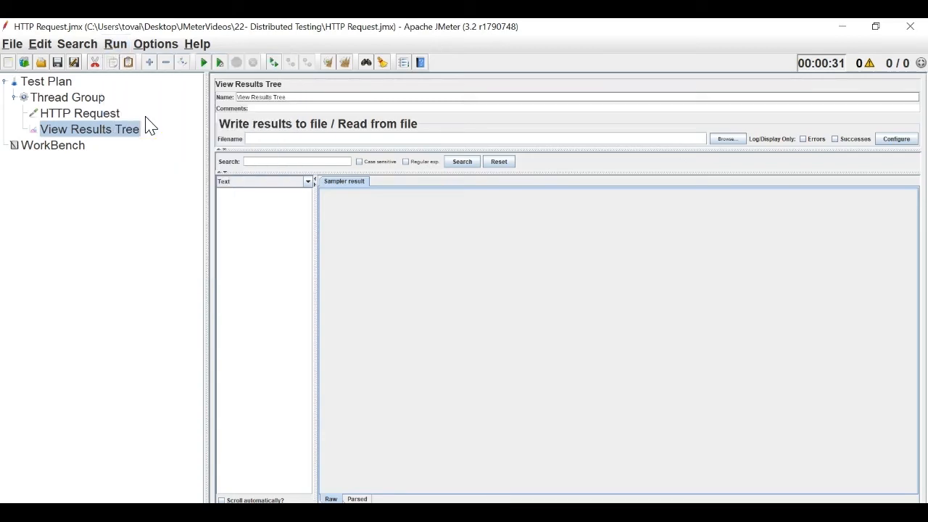
pyautogui.click(543, 467)
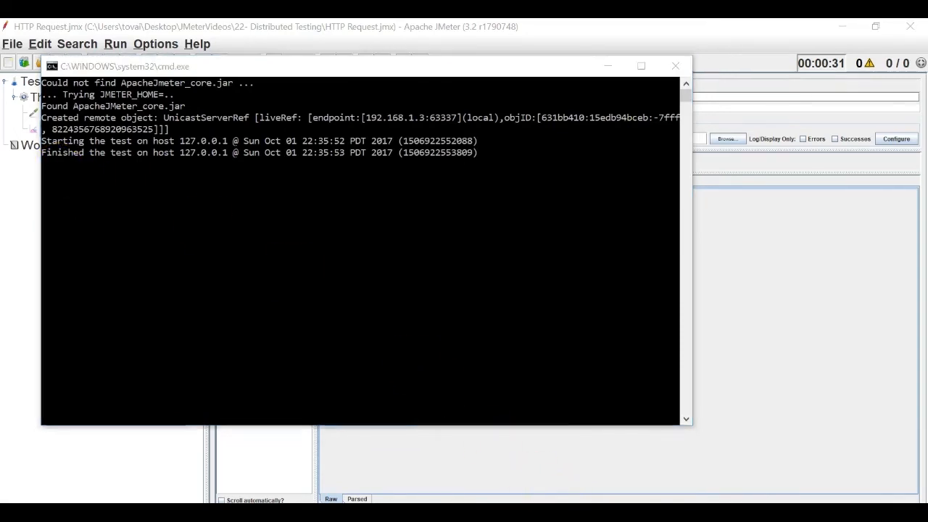
pyautogui.moveTo(566, 500)
pyautogui.click(590, 481)
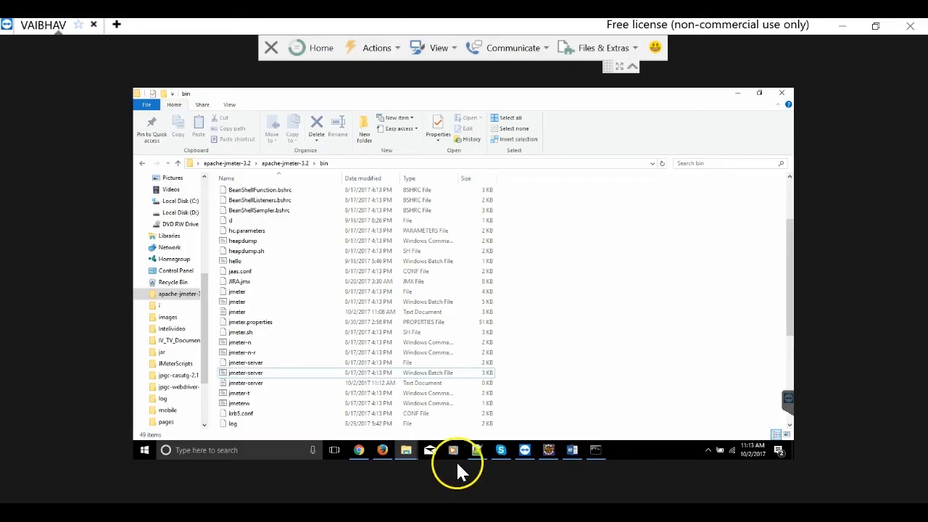
pyautogui.click(597, 449)
# Try again to start the test plan on all remote hosts and close the error dialog
pyautogui.click(98, 43)
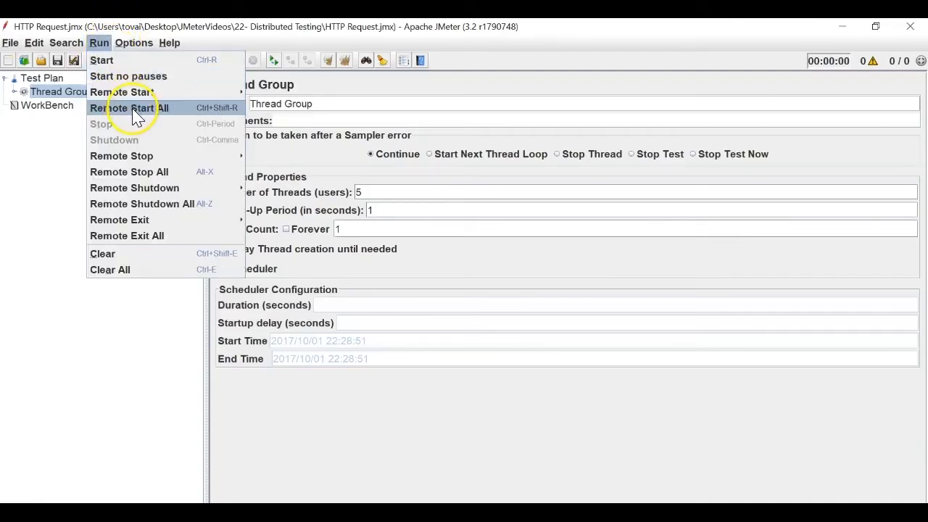
pyautogui.click(136, 110)
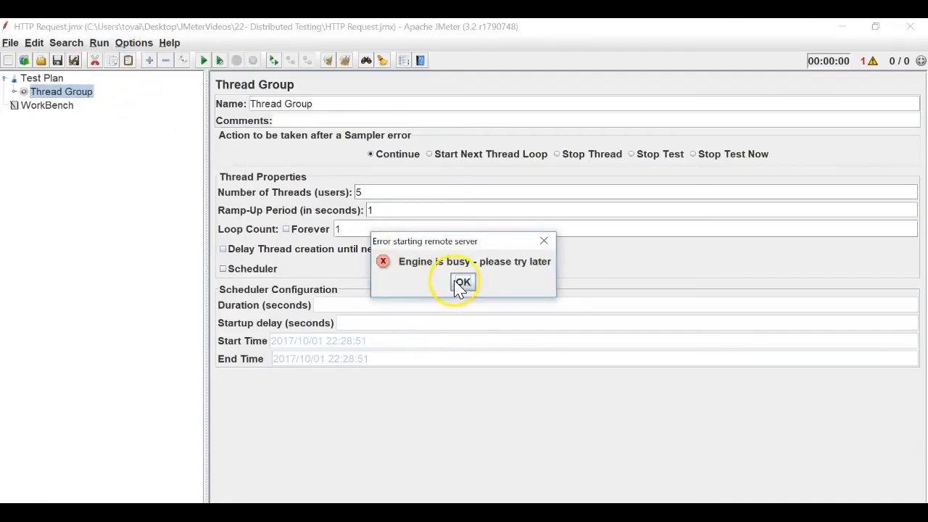
pyautogui.click(461, 283)
# In the TeamViewer session, close the jmeter-server console and rerun the jmeter-server batch file
pyautogui.click(590, 473)
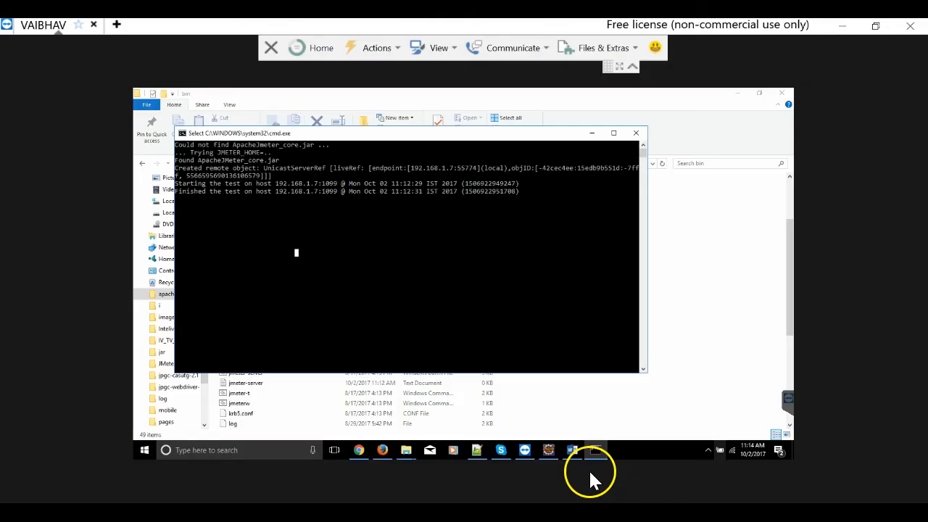
pyautogui.click(635, 134)
pyautogui.doubleClick(266, 377)
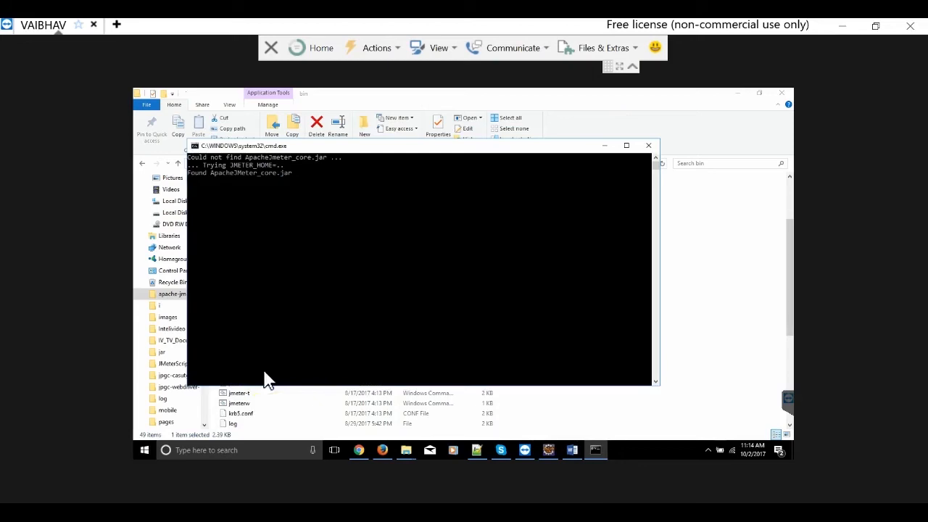
# Switch back to JMeter and start the test plan on all remote hosts
pyautogui.click(658, 512)
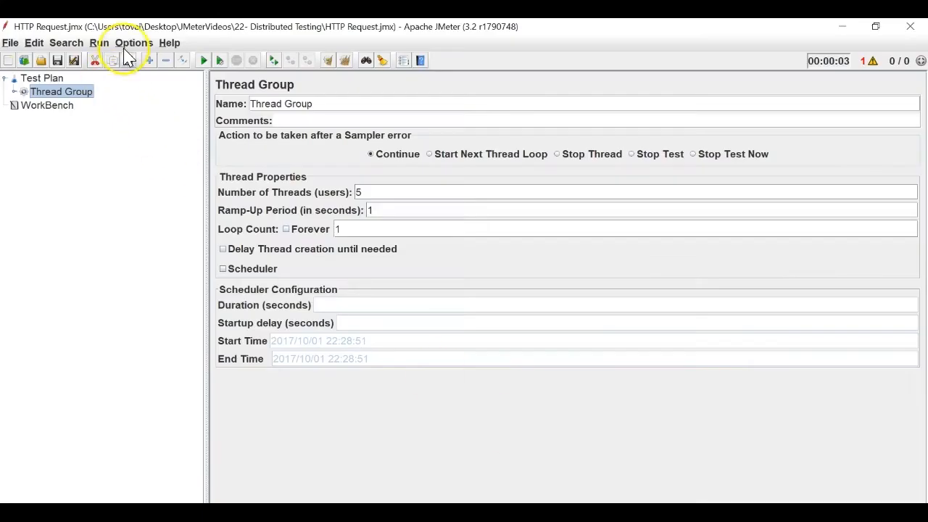
pyautogui.click(99, 43)
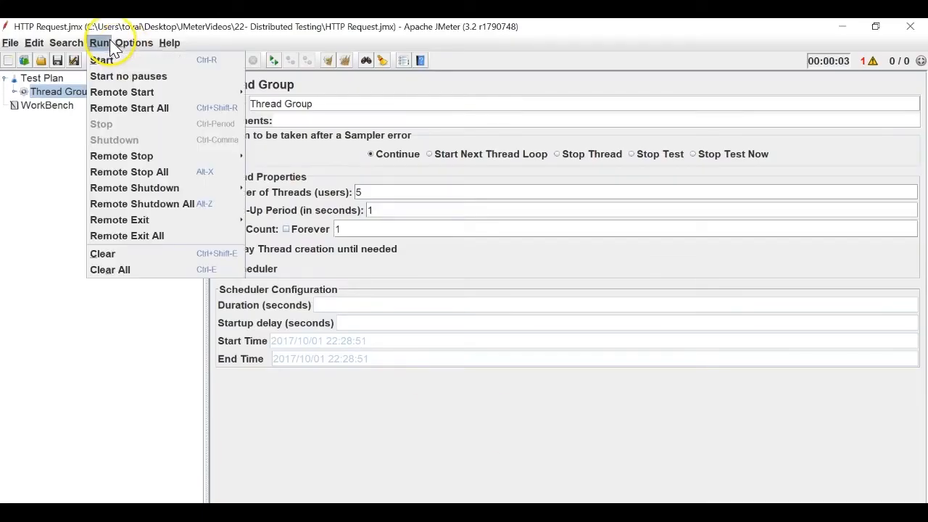
pyautogui.click(114, 114)
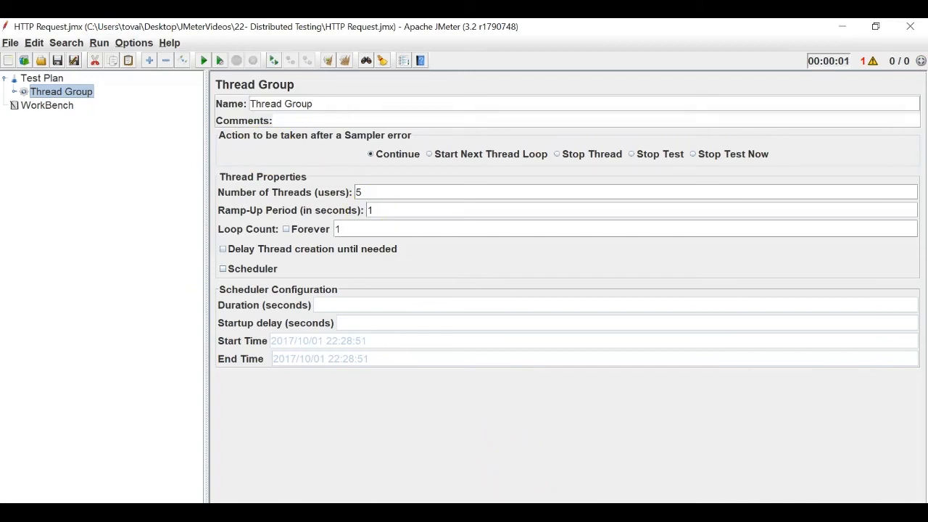
# Check the test runs logged in the local and remote jmeter-server consoles, and return to JMeter
pyautogui.click(540, 488)
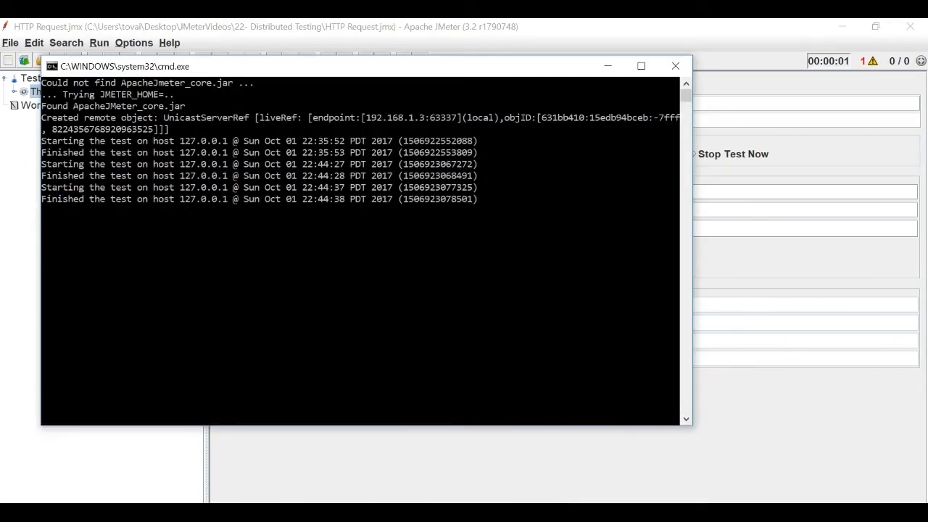
pyautogui.click(601, 472)
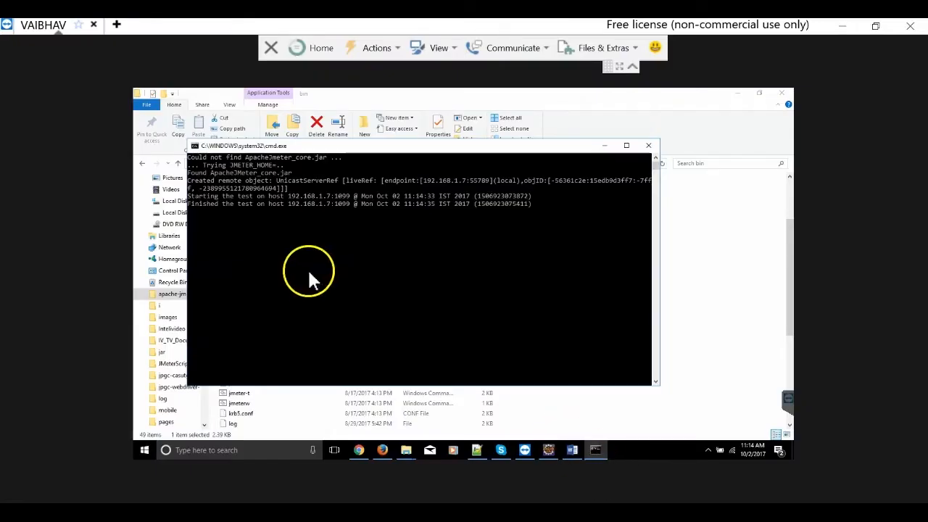
pyautogui.click(577, 510)
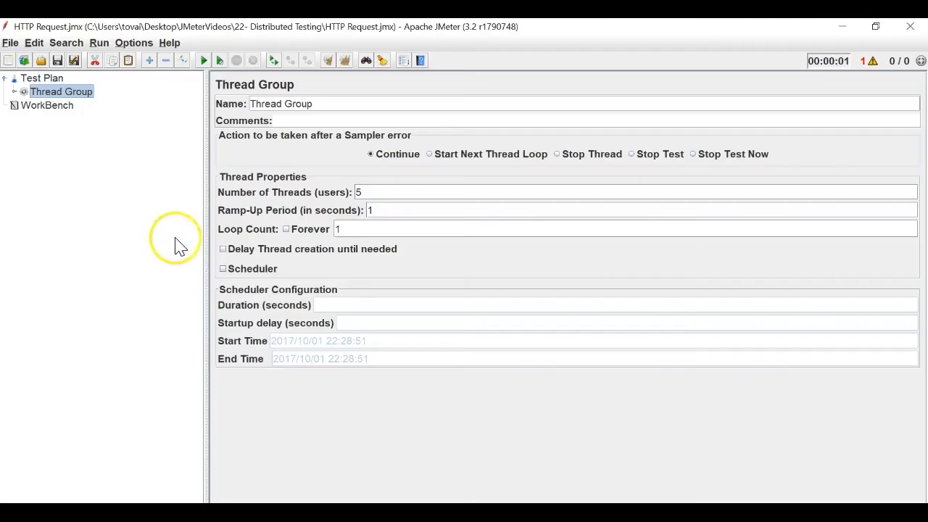
# Inspect the sampler results of the first, last and fifth HTTP requests in View Results Tree
pyautogui.click(14, 92)
pyautogui.click(58, 118)
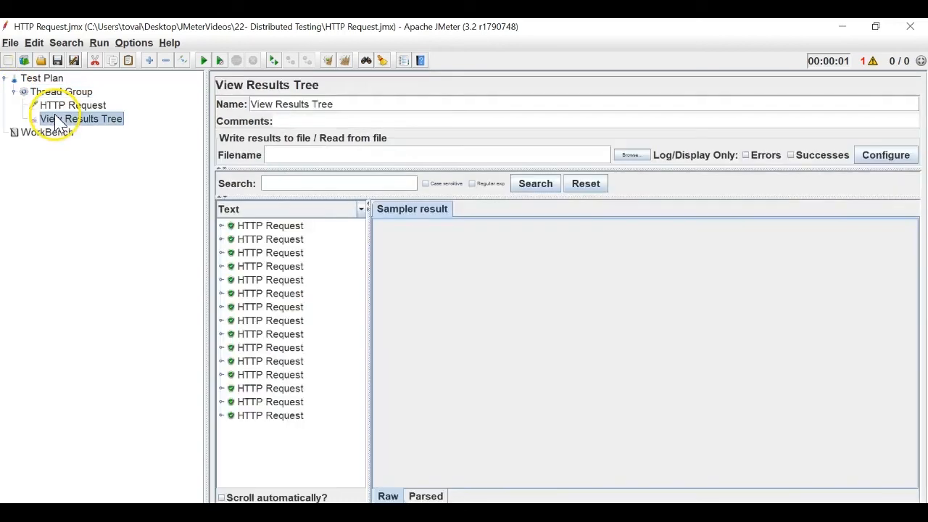
pyautogui.click(285, 230)
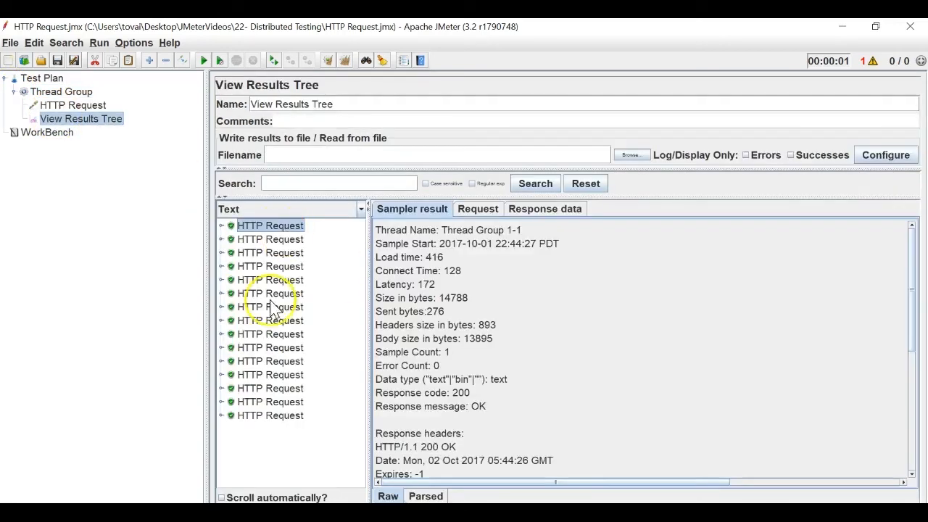
pyautogui.click(270, 419)
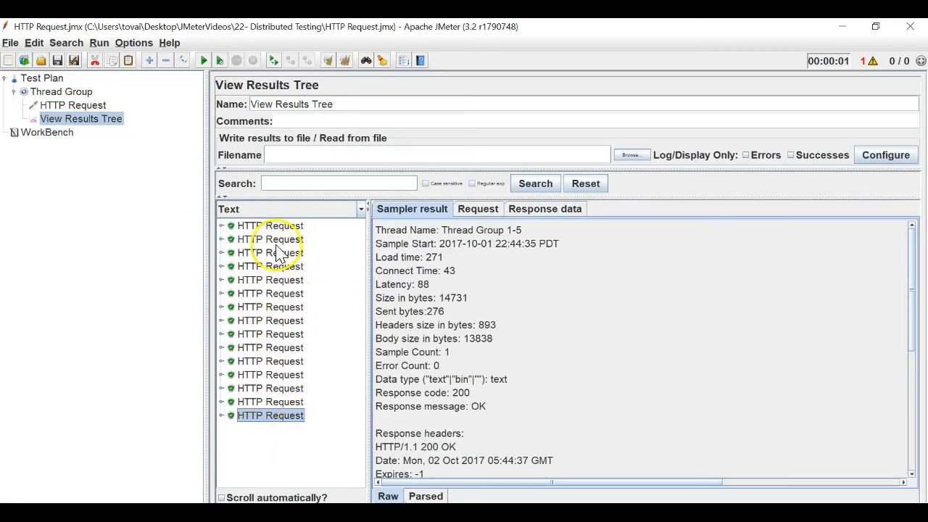
pyautogui.click(275, 281)
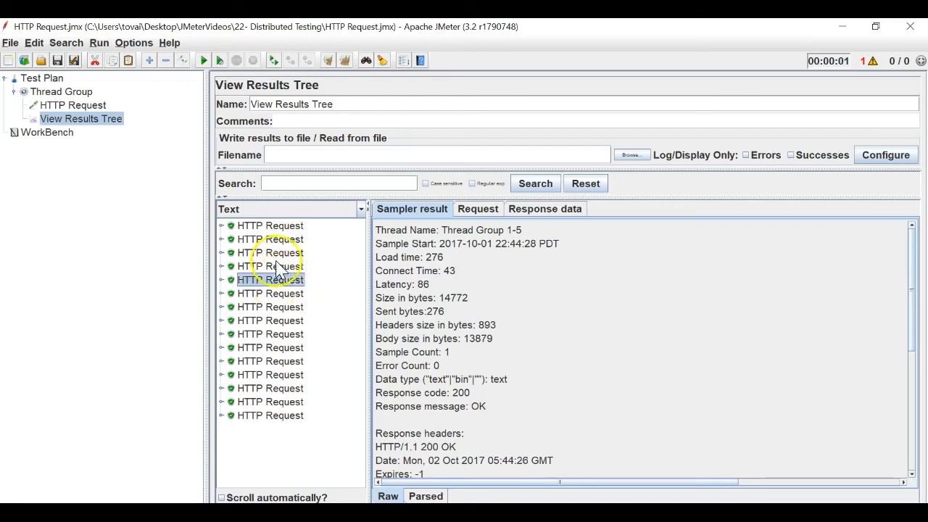
# Clear all results and run the test plan on all remote hosts once more
pyautogui.click(345, 61)
pyautogui.click(99, 43)
pyautogui.click(108, 107)
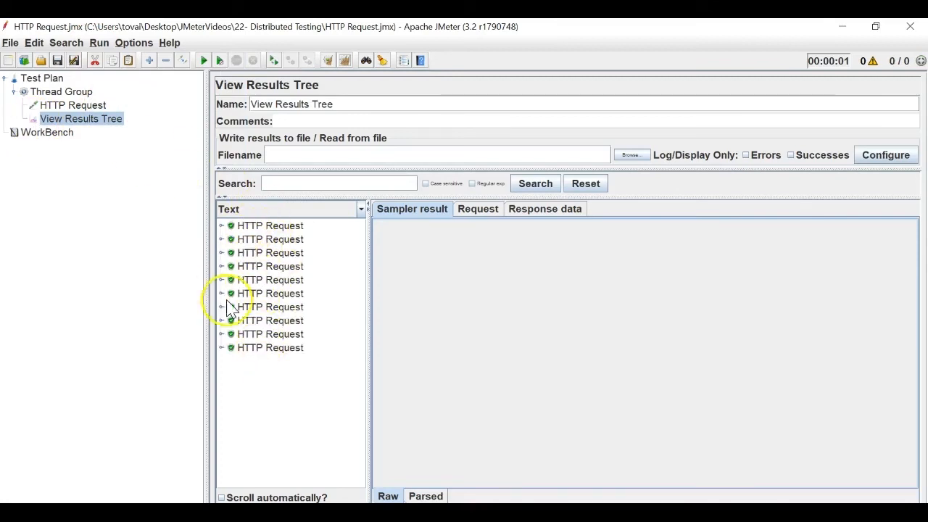
# Inspect the fourth HTTP request's sampler result, request and response data, and the last request's sampler result
pyautogui.click(263, 266)
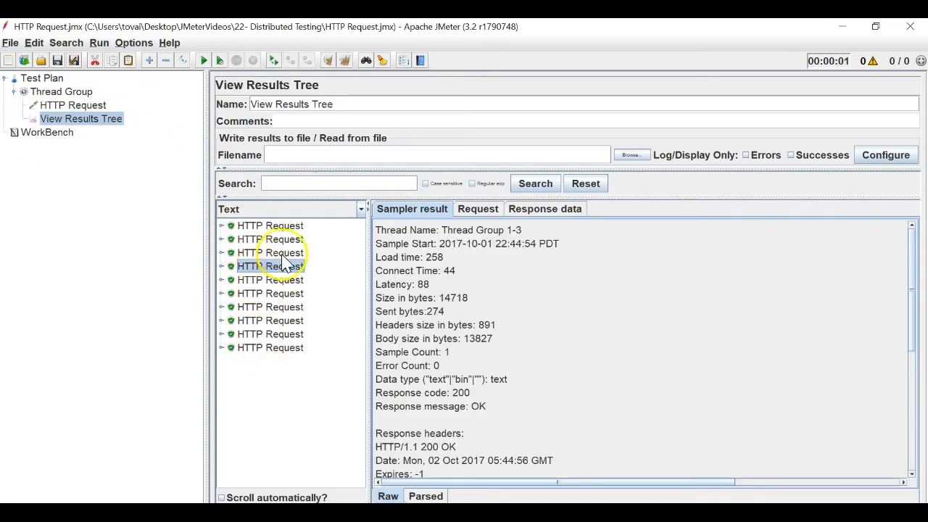
pyautogui.click(475, 209)
pyautogui.click(544, 215)
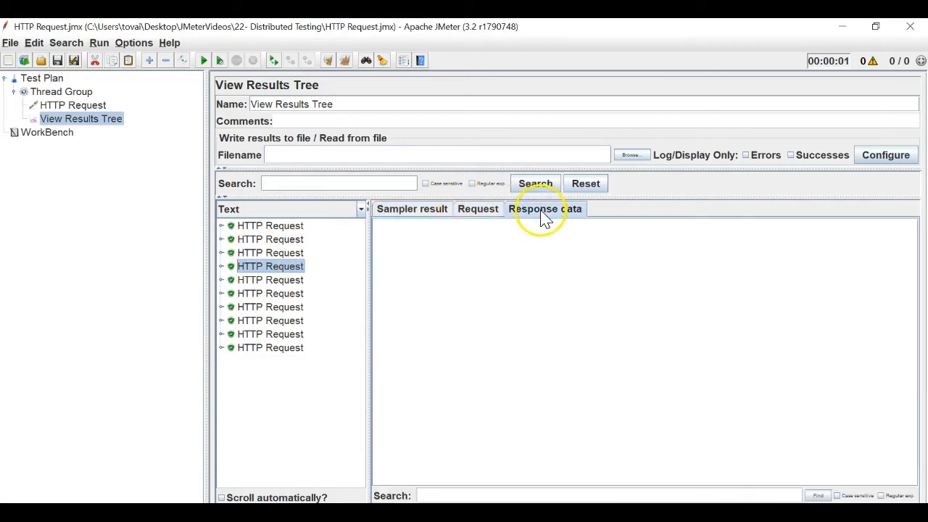
pyautogui.click(474, 216)
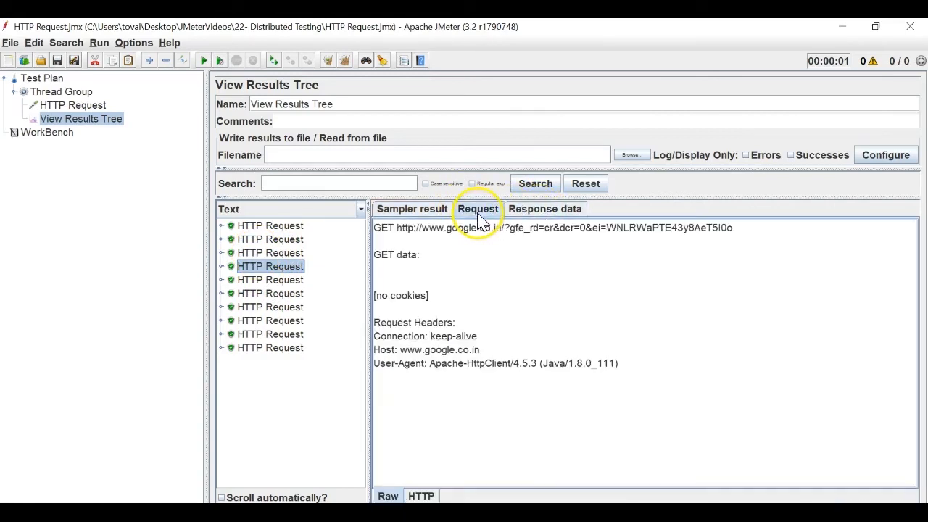
pyautogui.click(424, 211)
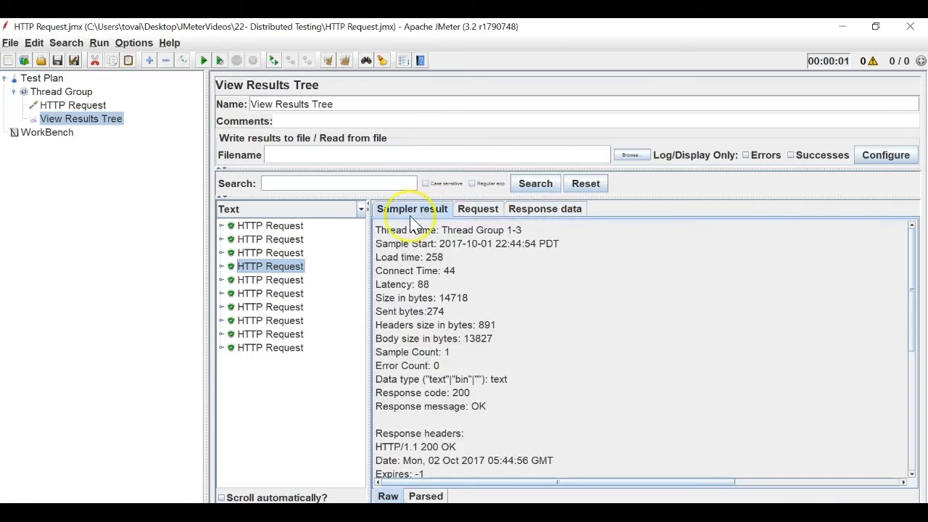
pyautogui.click(274, 348)
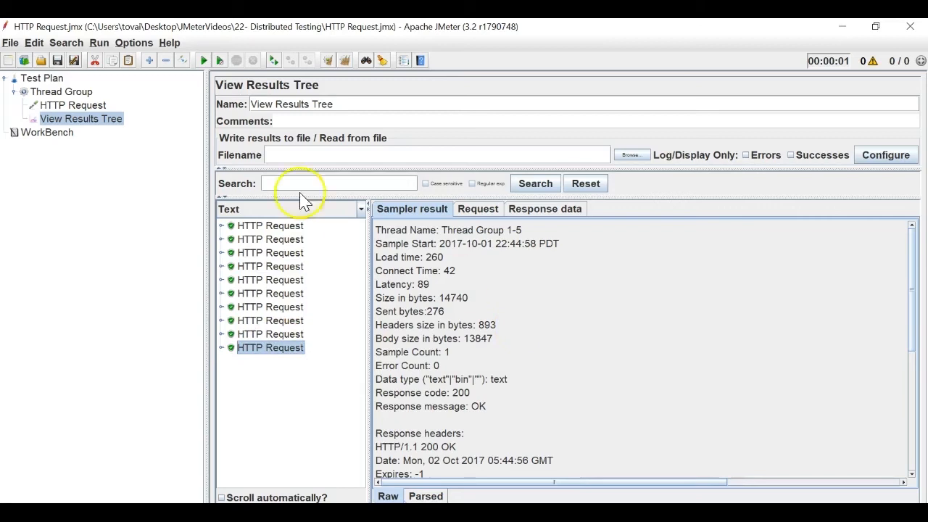
# Review the HTTP Request settings and the Thread Group's number of threads, and return to View Results Tree
pyautogui.click(91, 109)
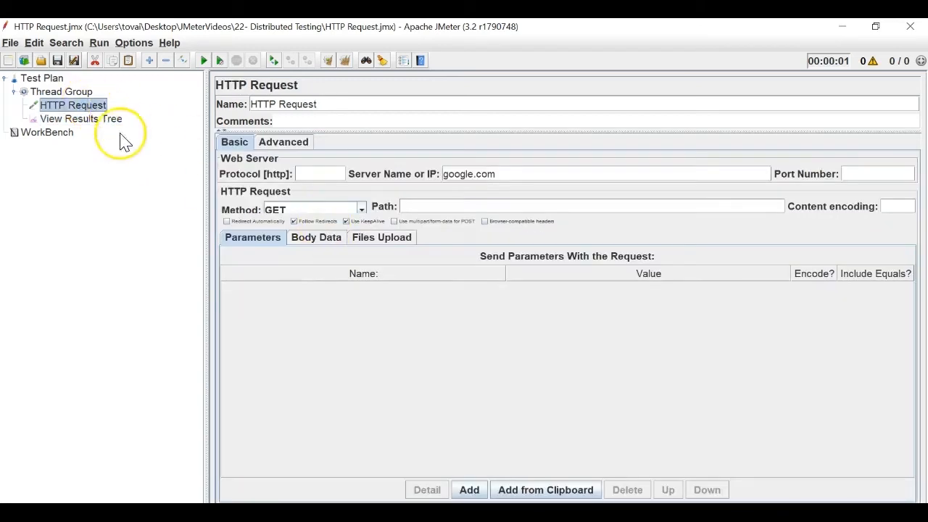
pyautogui.click(83, 92)
pyautogui.moveTo(373, 192); pyautogui.dragTo(342, 190)
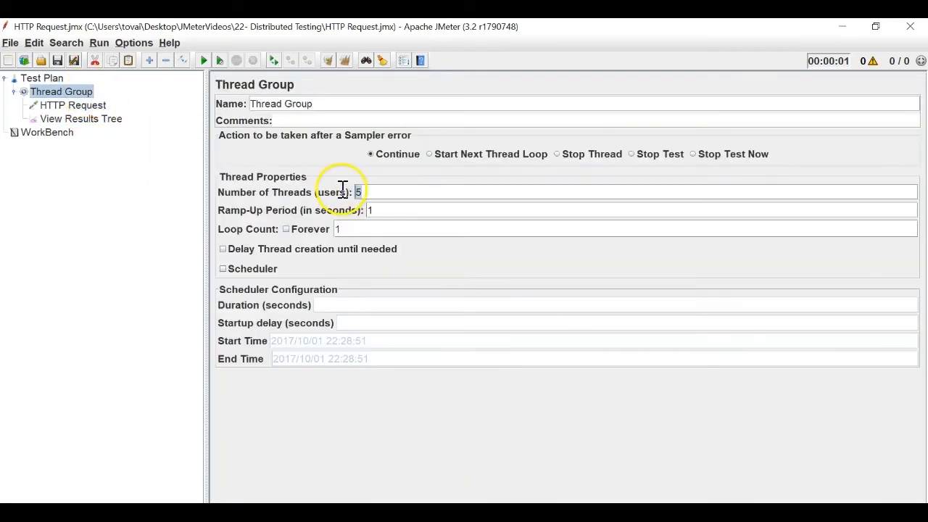
pyautogui.click(76, 119)
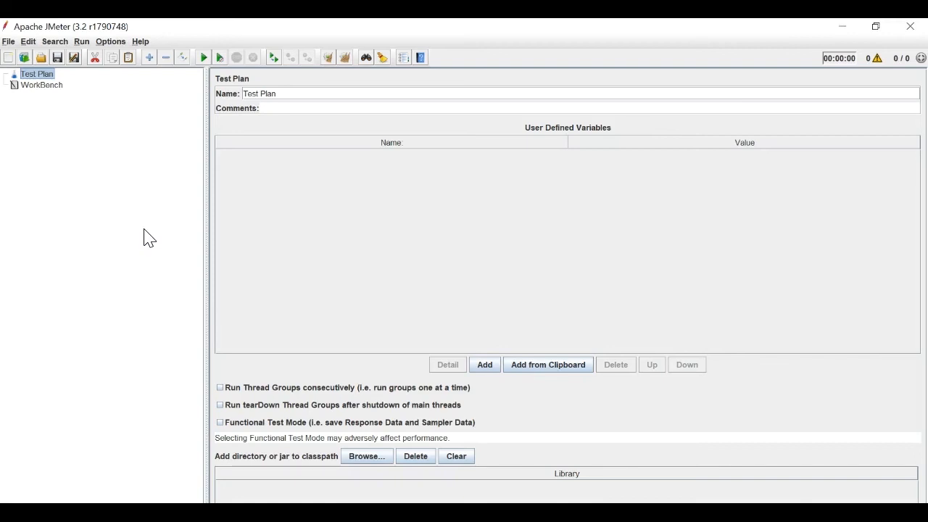
# Close JMeter and open jmeter.properties from the bin folder in Notepad++
pyautogui.click(910, 26)
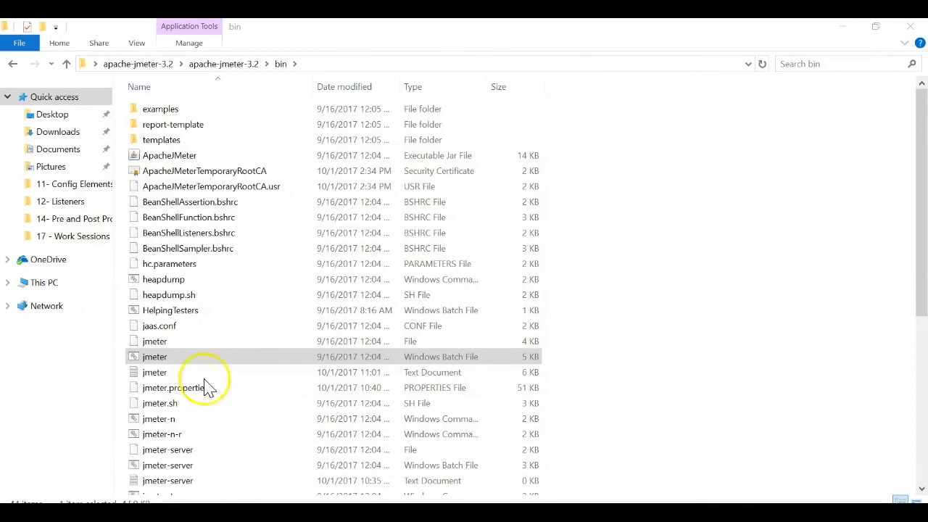
pyautogui.click(616, 342)
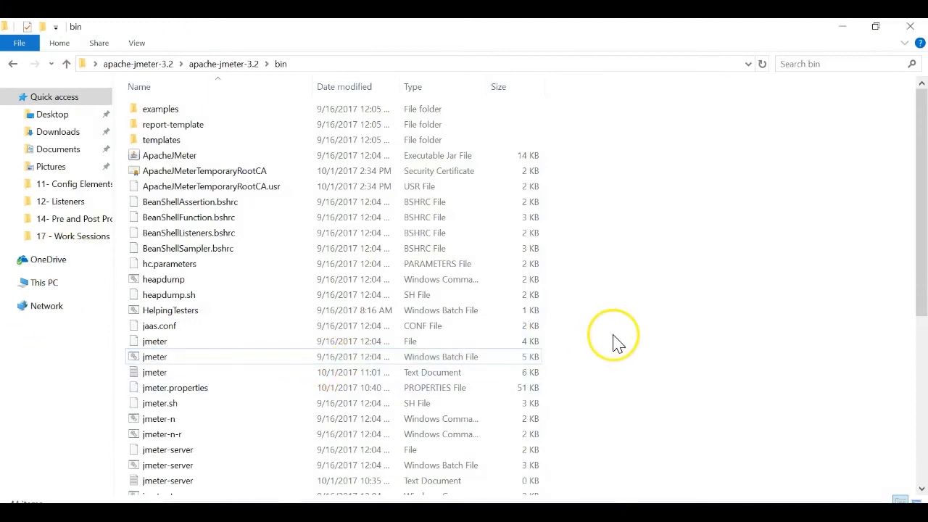
pyautogui.click(206, 392)
pyautogui.rightClick(206, 392)
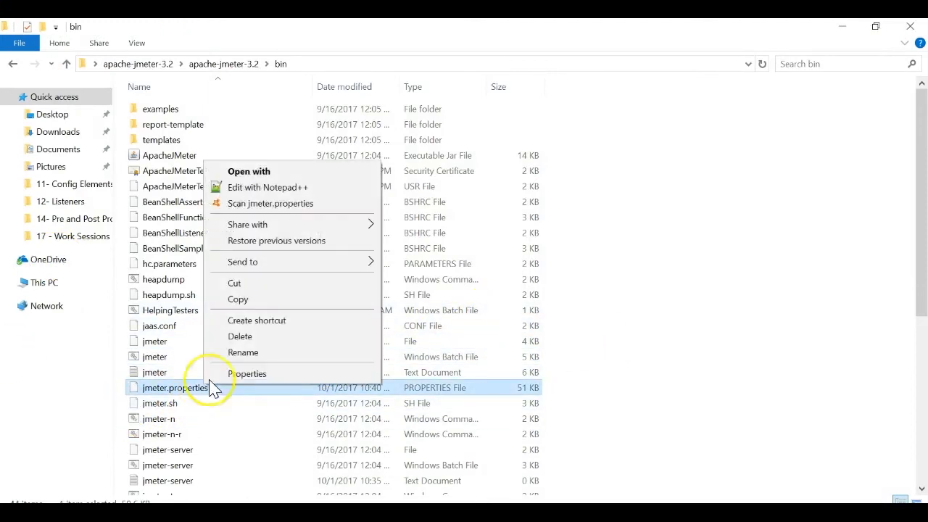
pyautogui.click(268, 182)
# Check the remote_hosts entry under Remote hosts and RMI configuration, and return to the bin folder
pyautogui.scroll(-20, 236, 258)
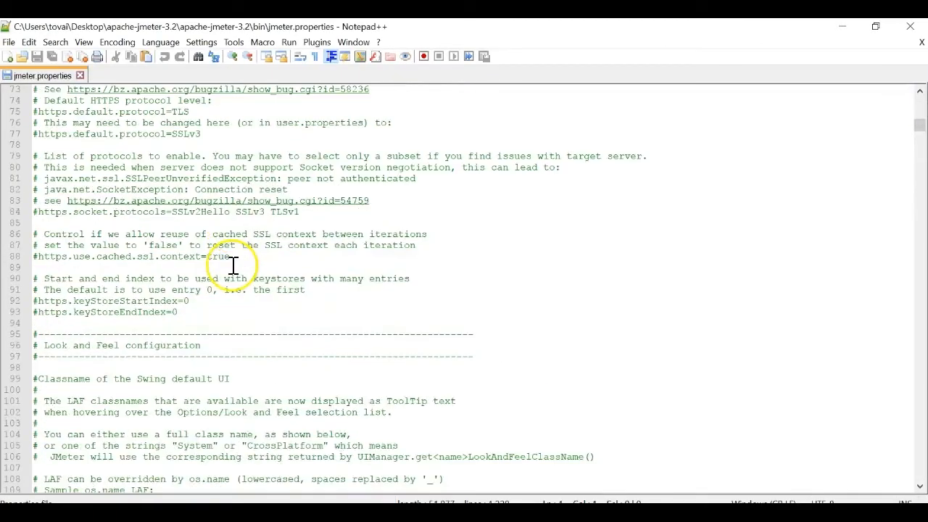
pyautogui.scroll(-20, 232, 266)
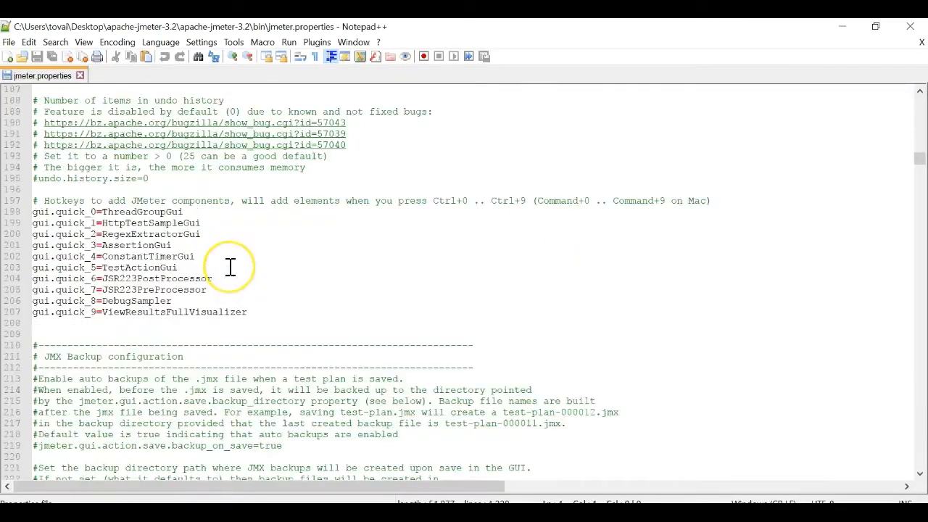
pyautogui.scroll(5, 231, 268)
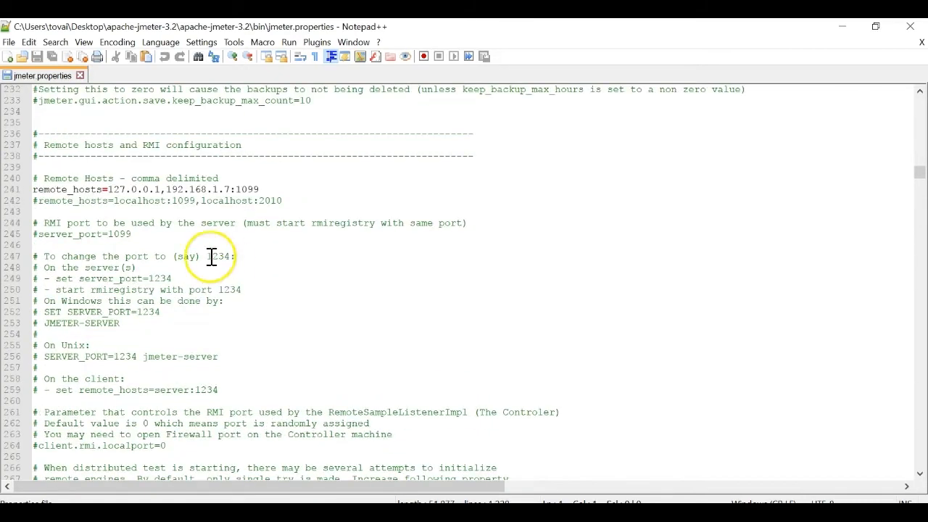
pyautogui.moveTo(121, 189); pyautogui.dragTo(133, 188)
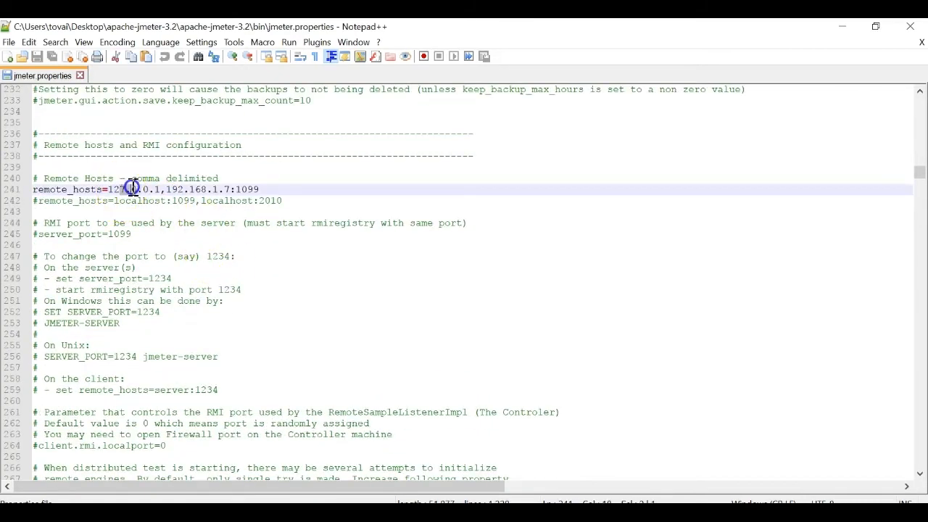
pyautogui.click(174, 187)
pyautogui.click(273, 188)
pyautogui.doubleClick(273, 189)
pyautogui.click(558, 248)
pyautogui.hotkey('alt', 'Tab')
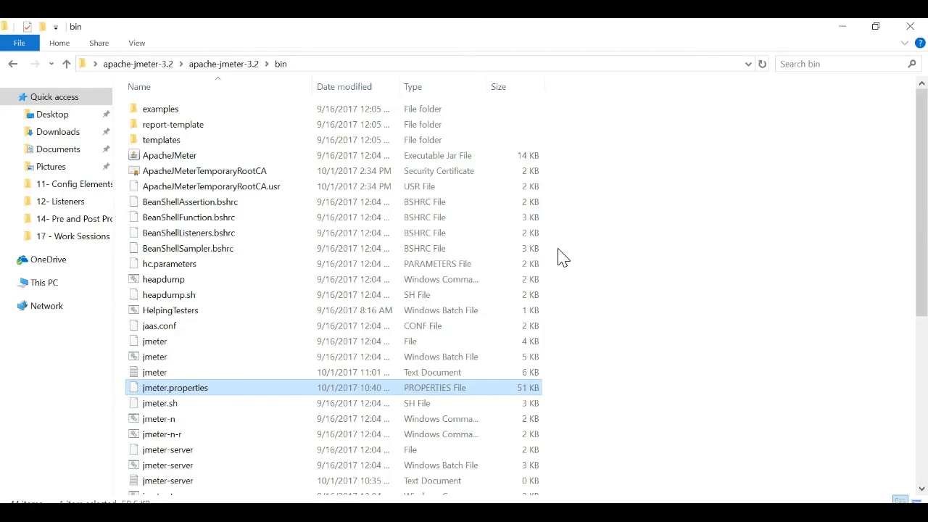
# Open Command Prompt and begin a non-GUI test command with jmeter -n -t
pyautogui.press('super')
pyautogui.write('cm')
pyautogui.press('Return')
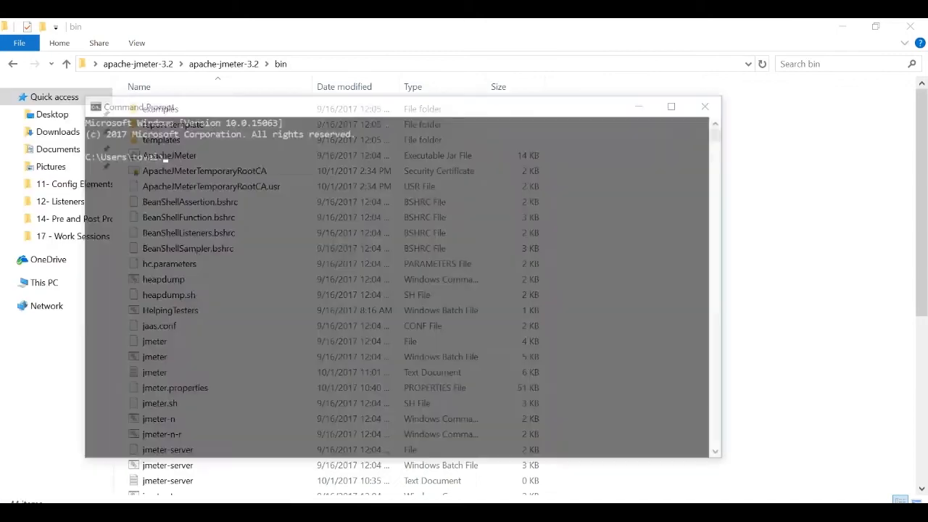
pyautogui.write('jmeter -')
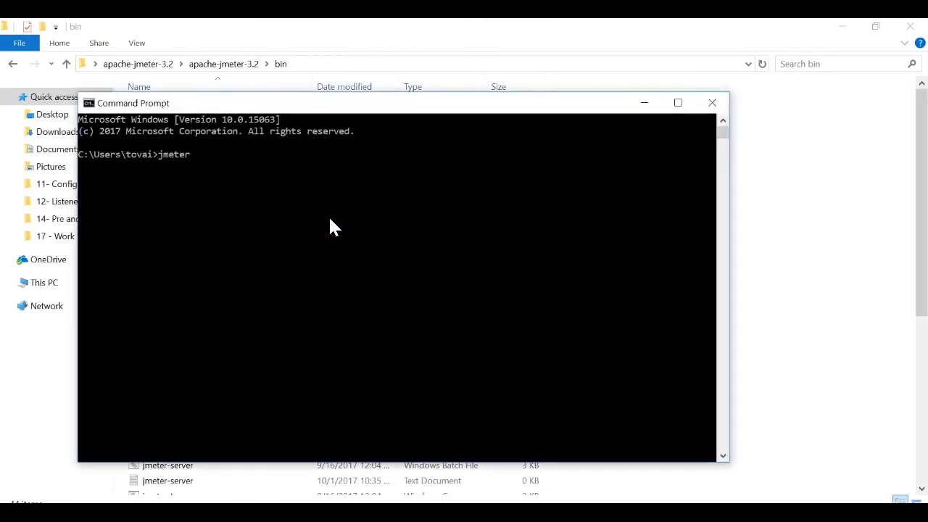
pyautogui.write('n -t')
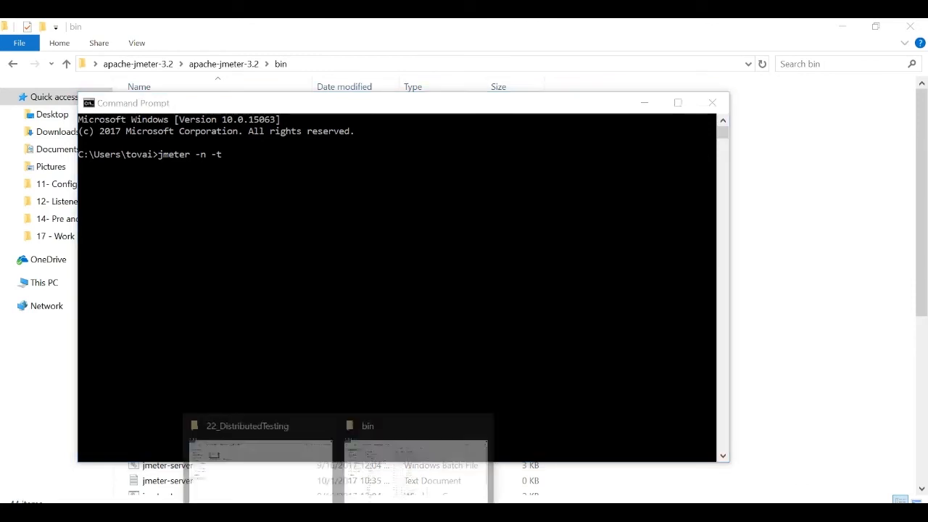
# Copy the path of the 22_DistributedTesting folder and add it to the jmeter command, ending with a backslash
pyautogui.click(381, 453)
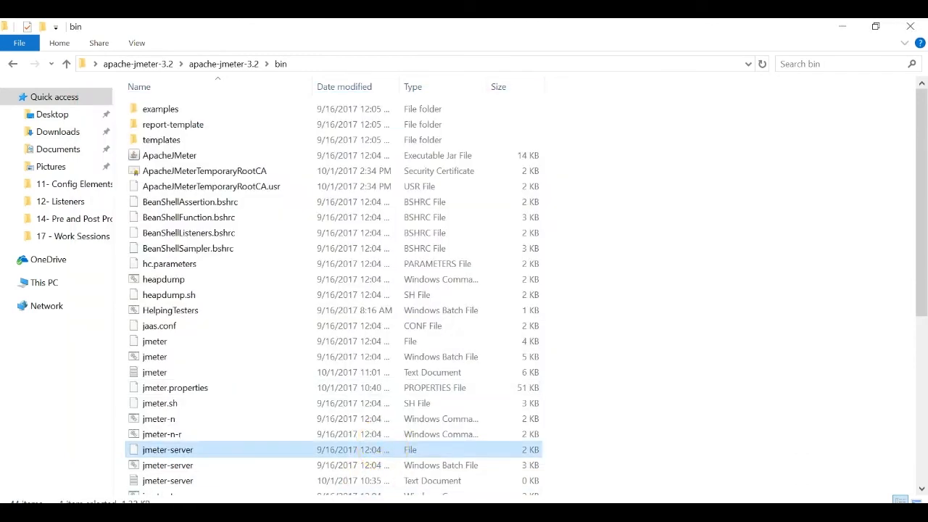
pyautogui.click(326, 502)
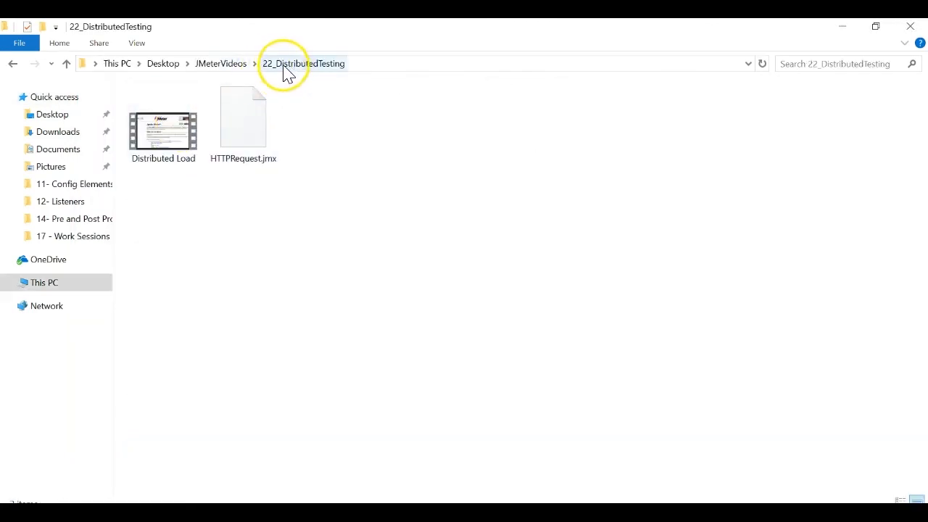
pyautogui.click(422, 64)
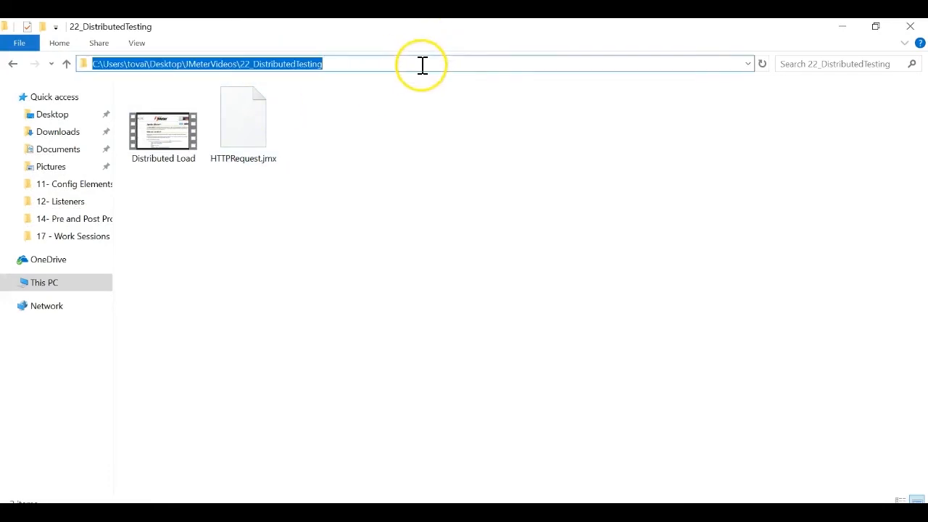
pyautogui.hotkey('ctrl', 'c')
pyautogui.hotkey('alt', 'Tab')
pyautogui.hotkey('alt', 'Tab')
pyautogui.rightClick(364, 272)
pyautogui.write('\\')
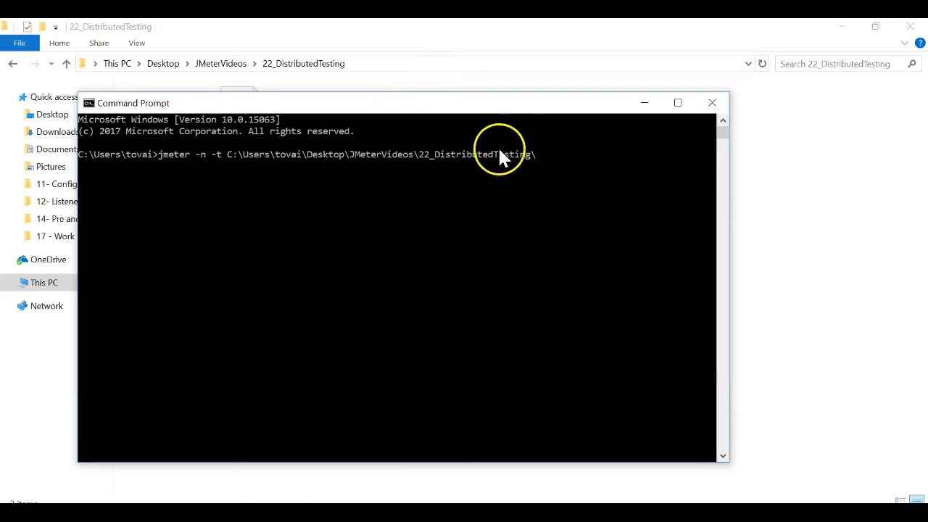
# Move Command Prompt clear of the folder's files and complete the test plan path with HTTPRequest.jmx
pyautogui.moveTo(505, 104); pyautogui.dragTo(554, 276)
pyautogui.write('HTTPRequest')
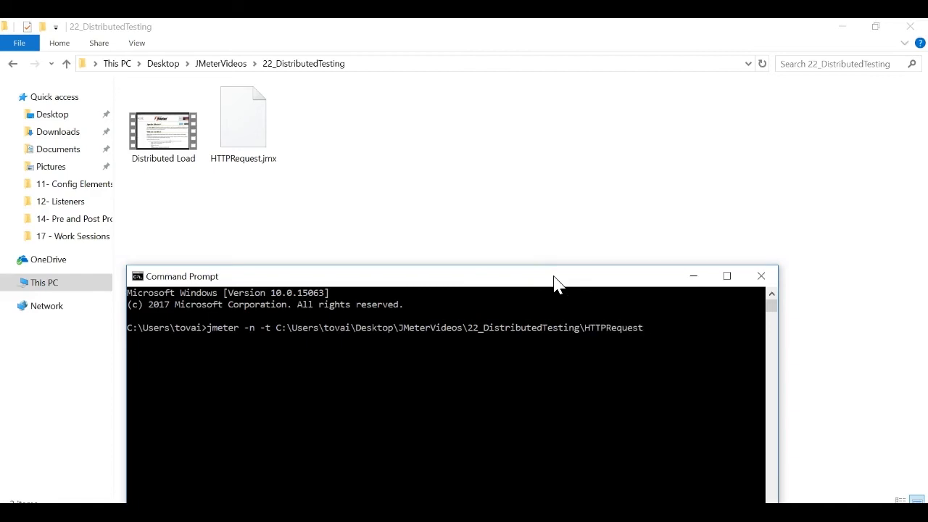
pyautogui.click(672, 318)
pyautogui.write('.jmx')
# Show the local jmeter-server console alongside Command Prompt and run the HTTPRequest.jmx test locally in non-GUI mode
pyautogui.click(538, 491)
pyautogui.click(537, 482)
pyautogui.click(716, 324)
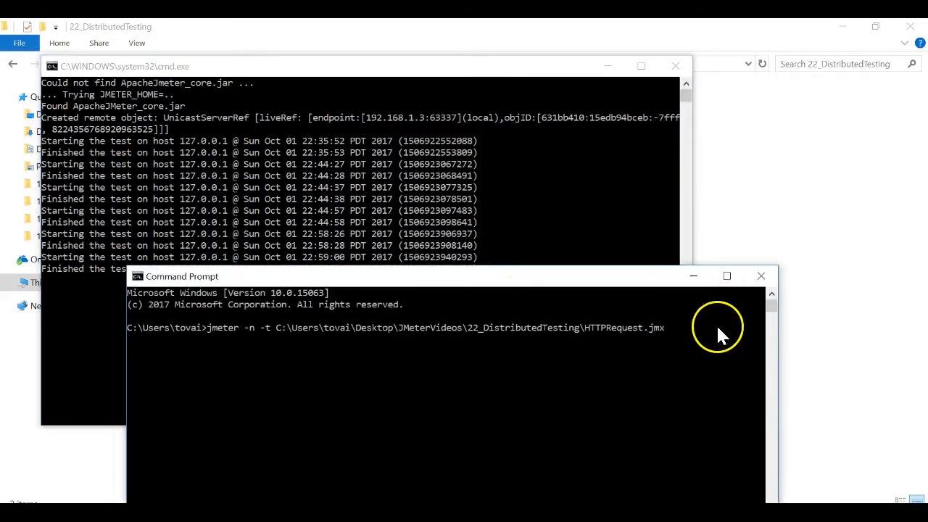
pyautogui.moveTo(521, 279); pyautogui.dragTo(696, 92)
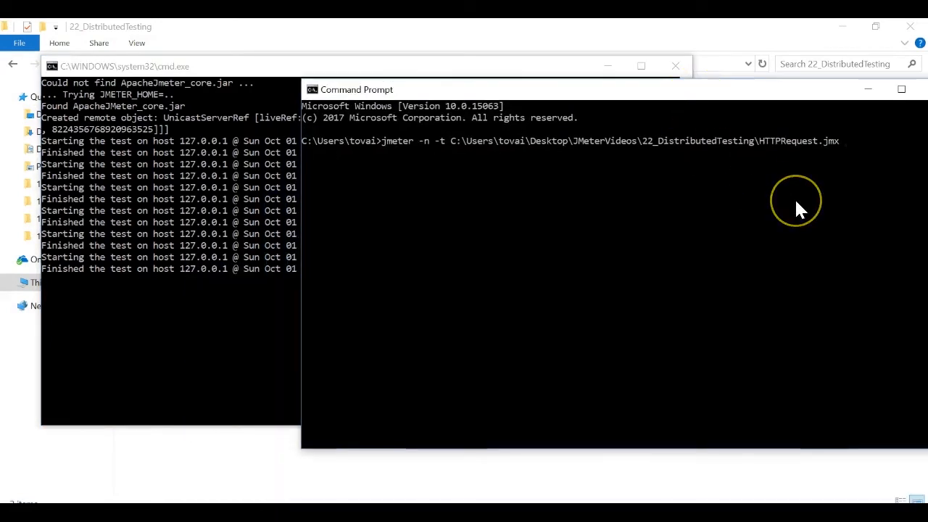
pyautogui.press('Return')
pyautogui.click(413, 300)
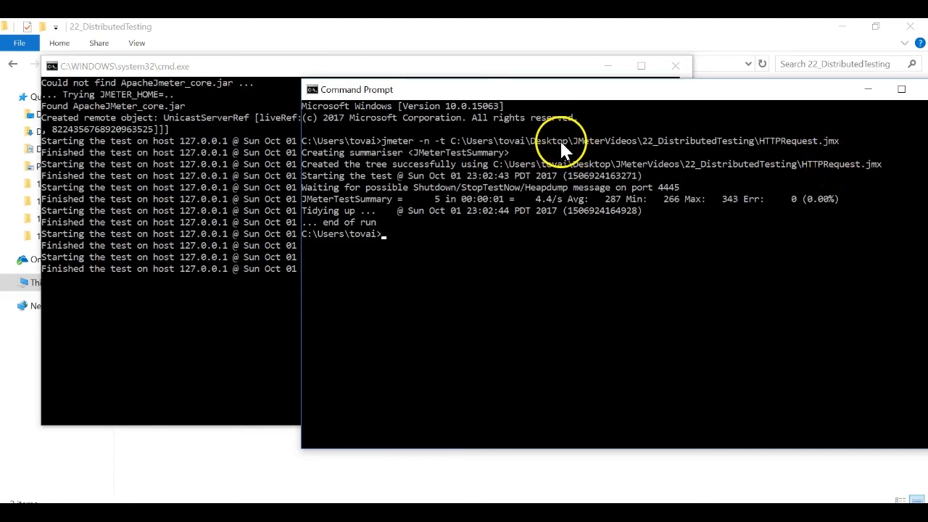
# Rerun the HTTPRequest.jmx command with the -r option to start the test on all remote hosts
pyautogui.press('Up')
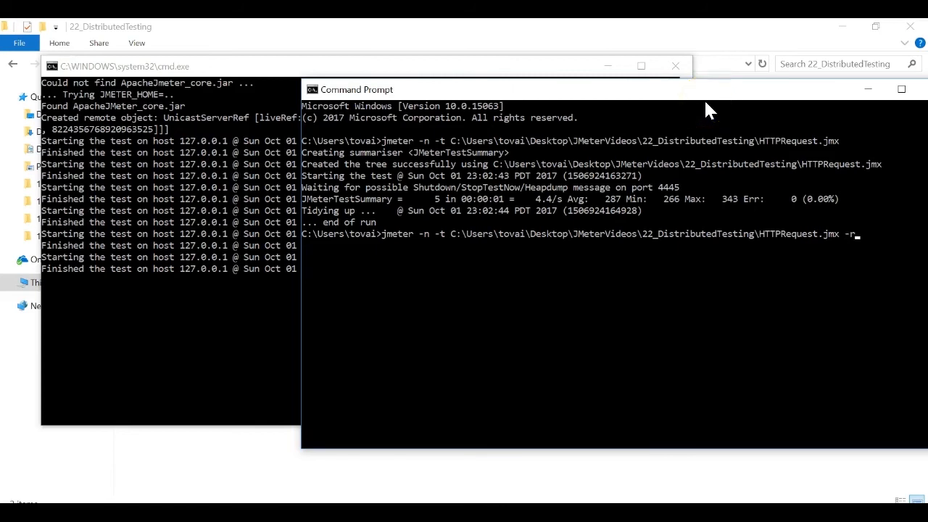
pyautogui.click(685, 101)
pyautogui.click(540, 312)
pyautogui.press('Return')
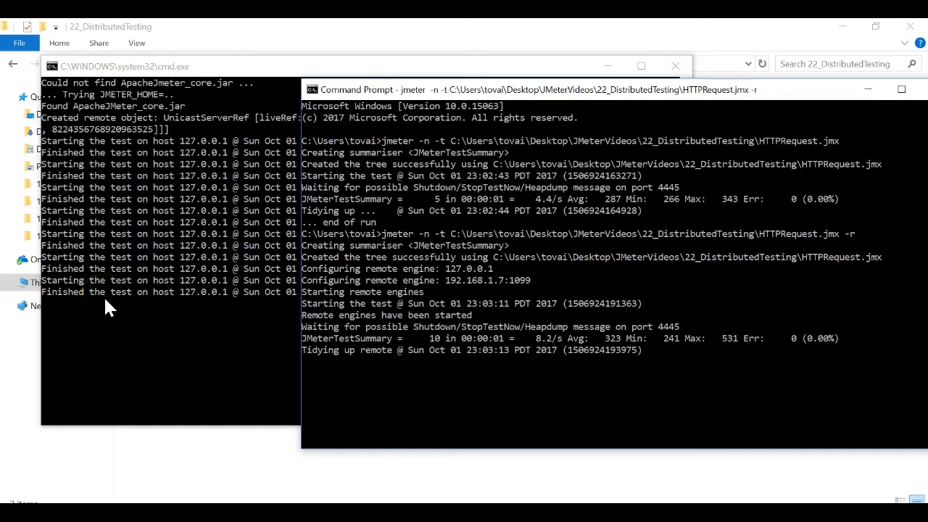
# Recall the last jmeter command and replace its -r option with -R 12
pyautogui.press('Up')
pyautogui.press('BackSpace')
pyautogui.write('Request.jmx -R')
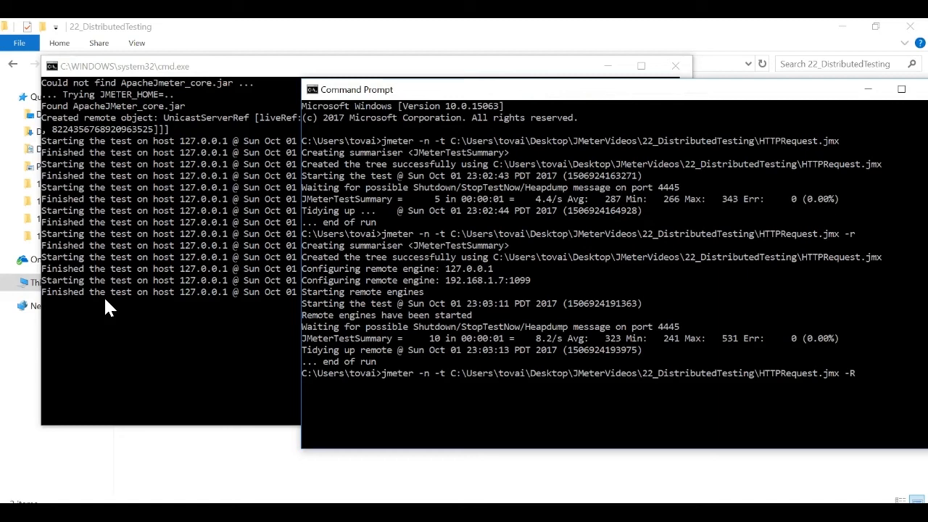
pyautogui.write(' 12')
# Open a blank Notepad document and minimize it to return to Command Prompt
pyautogui.press('super')
pyautogui.write('no')
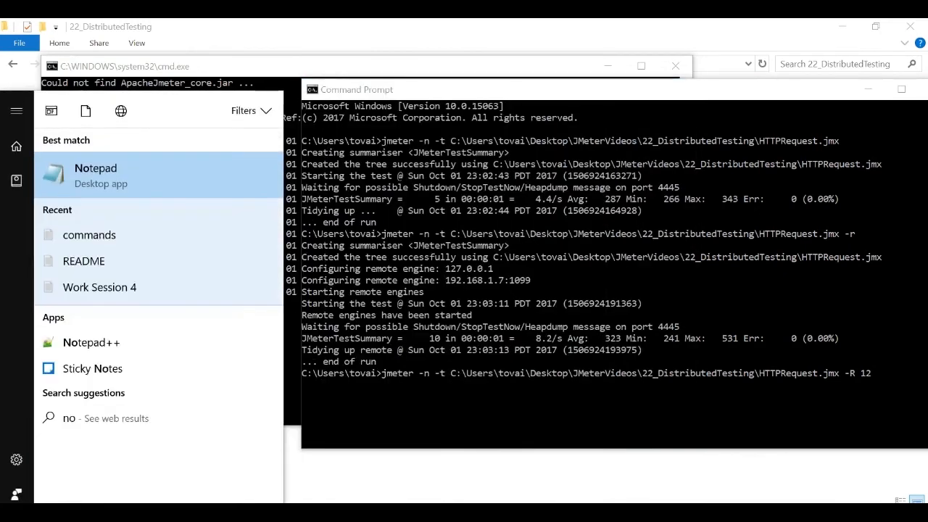
pyautogui.press('Return')
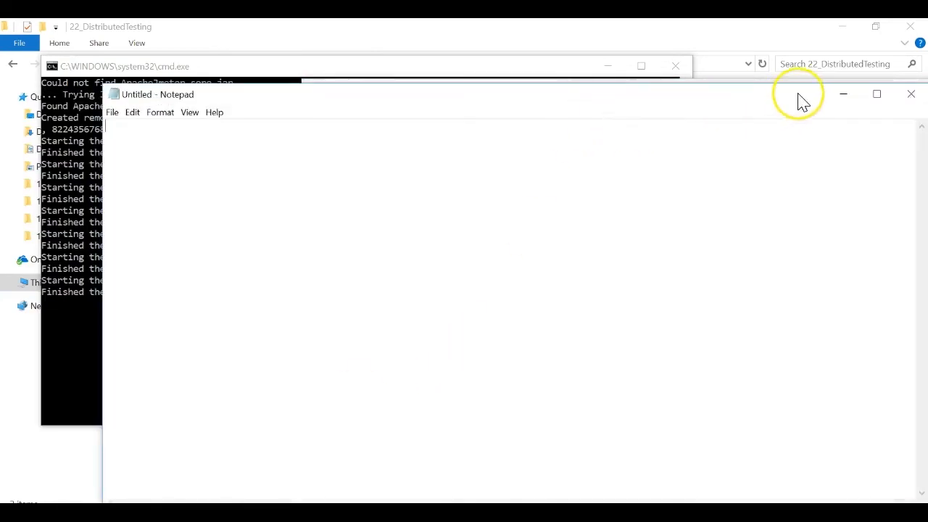
pyautogui.click(844, 93)
# Copy the HTTPRequest.jmx jmeter command with the -r option from Command Prompt and paste it into the blank Notepad document
pyautogui.rightClick(596, 90)
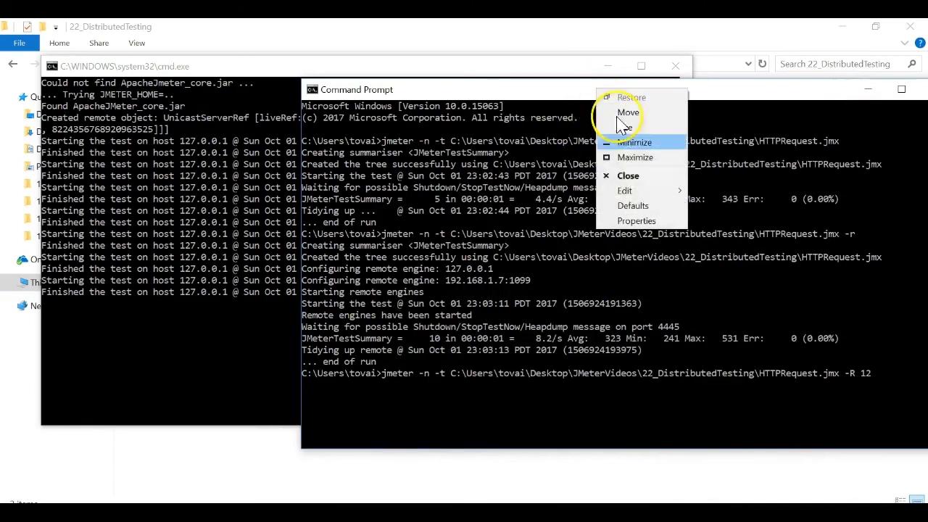
pyautogui.moveTo(652, 191)
pyautogui.click(699, 188)
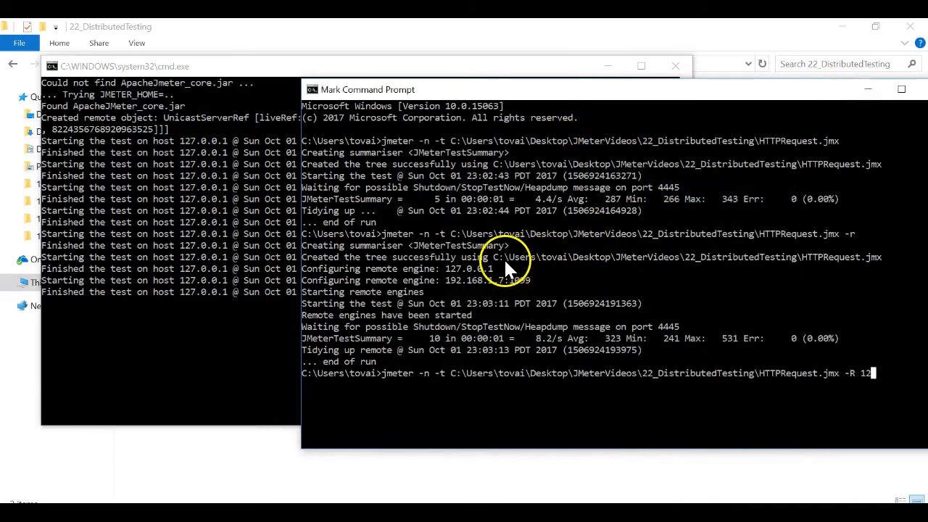
pyautogui.moveTo(384, 232); pyautogui.dragTo(861, 239)
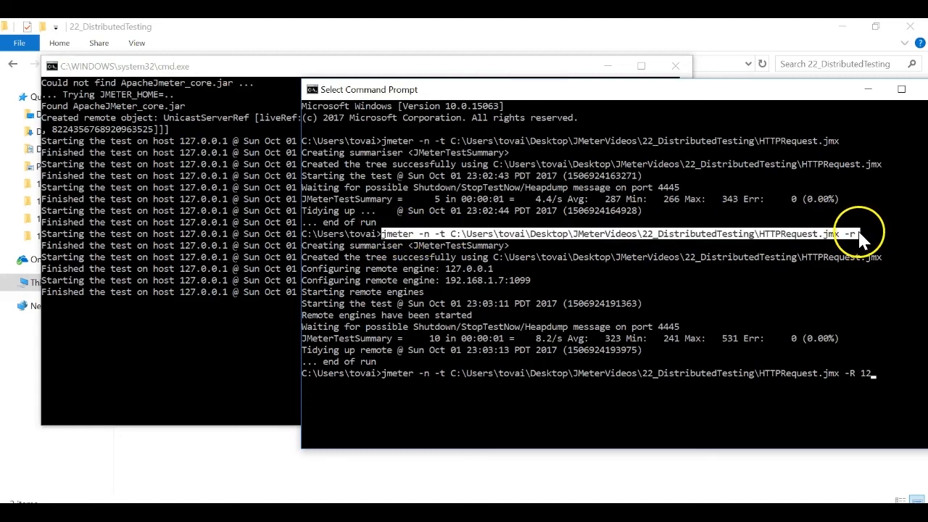
pyautogui.rightClick(686, 93)
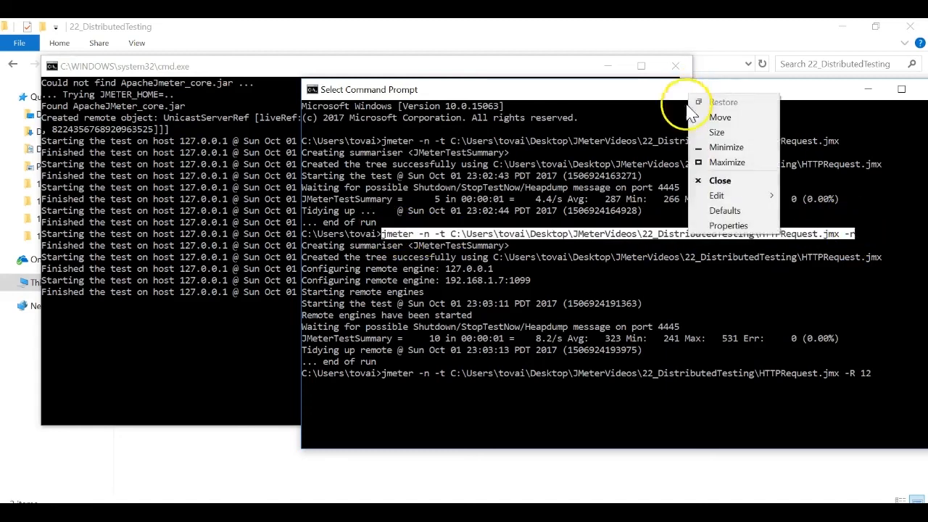
pyautogui.moveTo(754, 196)
pyautogui.click(807, 211)
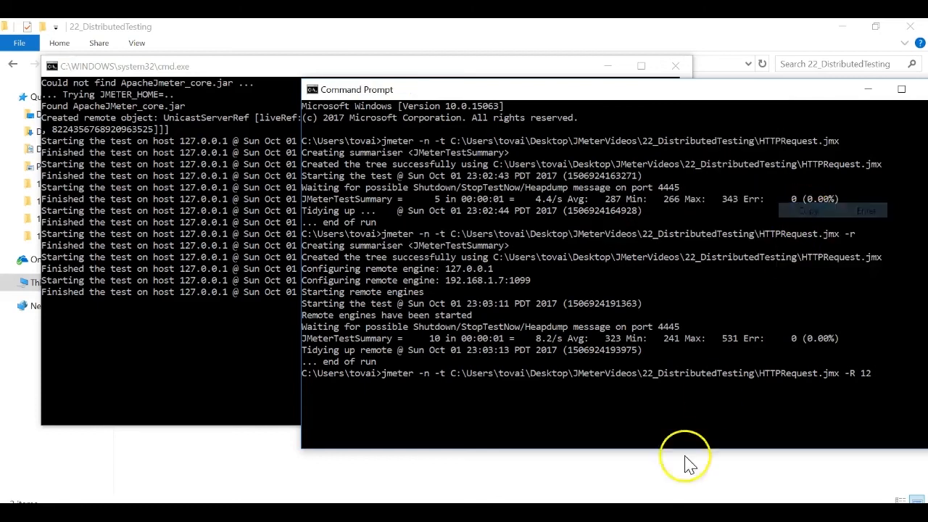
pyautogui.hotkey('ctrl', 'v')
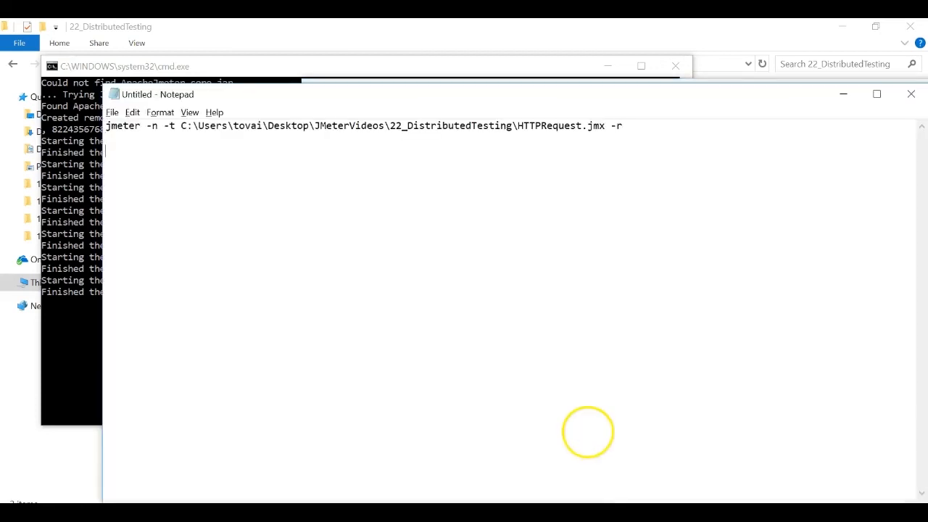
pyautogui.hotkey('alt', 'Tab')
pyautogui.click(255, 96)
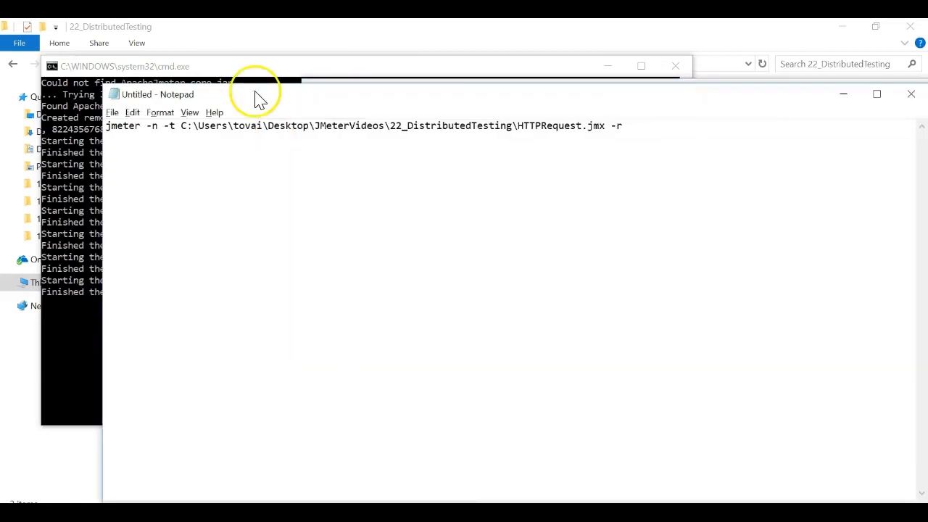
# Return to Command Prompt, complete the -R host as 127.0.0.1 and run the HTTPRequest.jmx test on that host
pyautogui.click(843, 93)
pyautogui.click(877, 370)
pyautogui.write('7.0.0.')
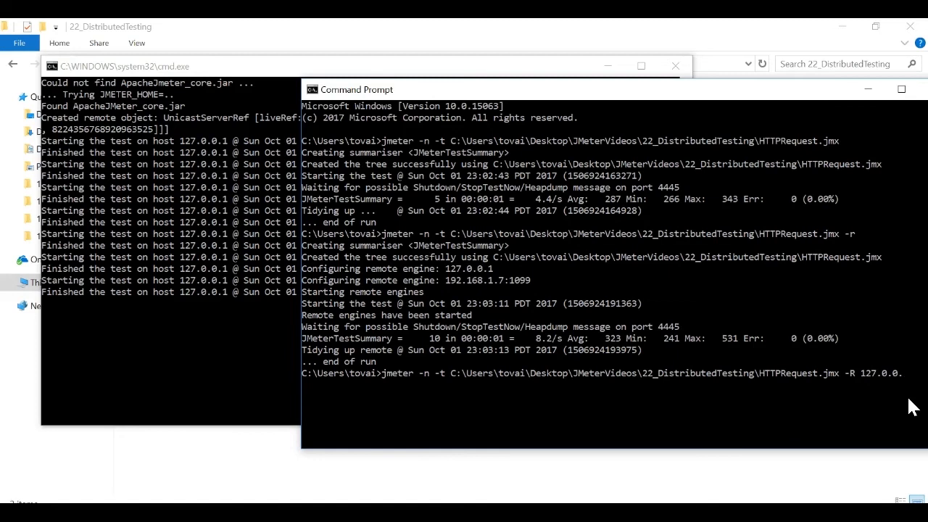
pyautogui.write('1')
pyautogui.press('Return')
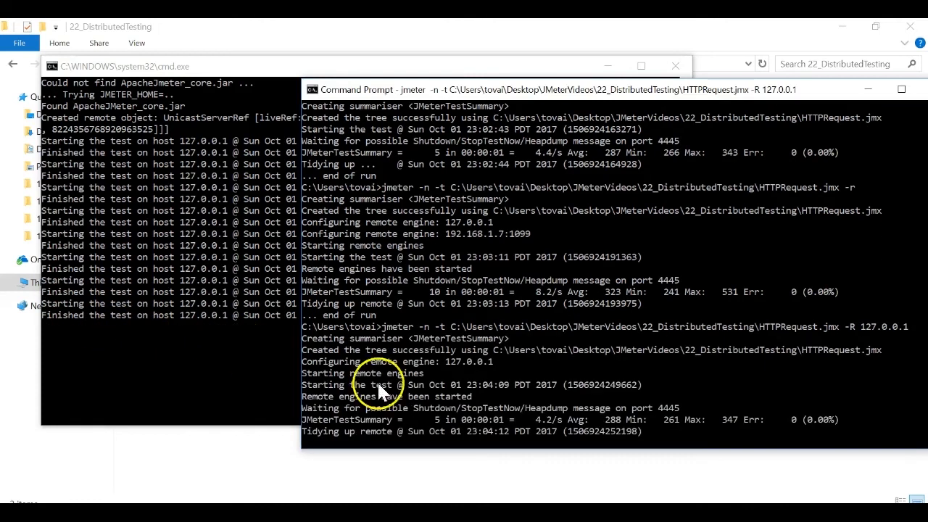
pyautogui.rightClick(380, 90)
pyautogui.moveTo(461, 194)
pyautogui.click(502, 192)
pyautogui.press('Escape')
pyautogui.moveTo(382, 315); pyautogui.dragTo(912, 319)
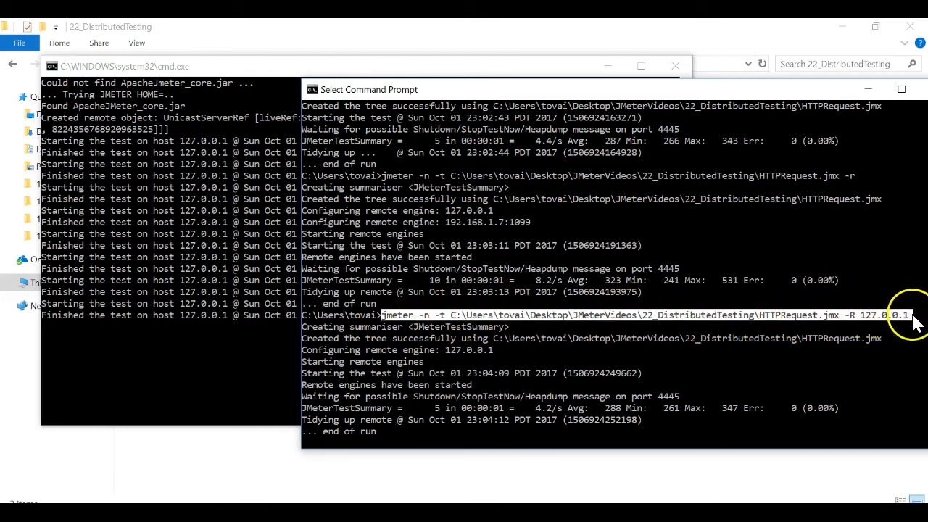
# Copy the jmeter command ending in -R 127.0.0.1 and paste it into Notepad below the -r command
pyautogui.rightClick(495, 89)
pyautogui.moveTo(551, 196)
pyautogui.click(616, 189)
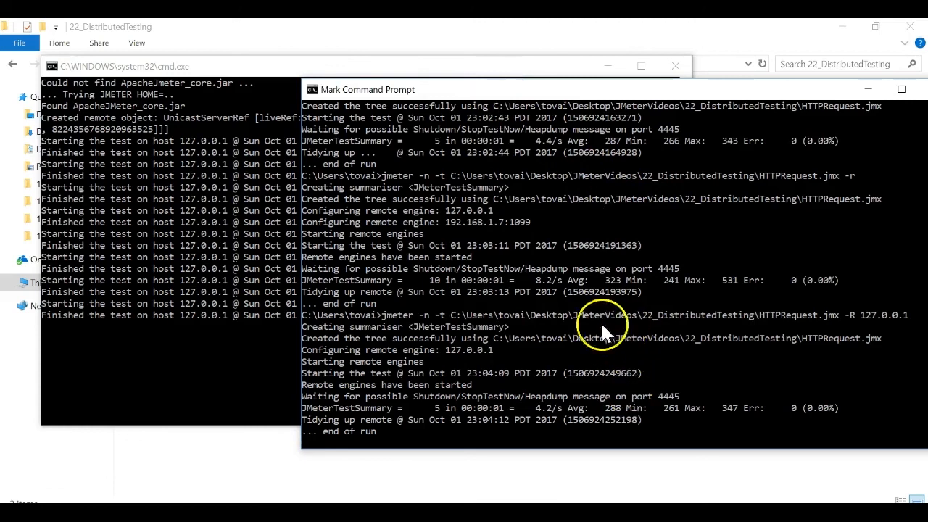
pyautogui.moveTo(382, 314); pyautogui.dragTo(908, 316)
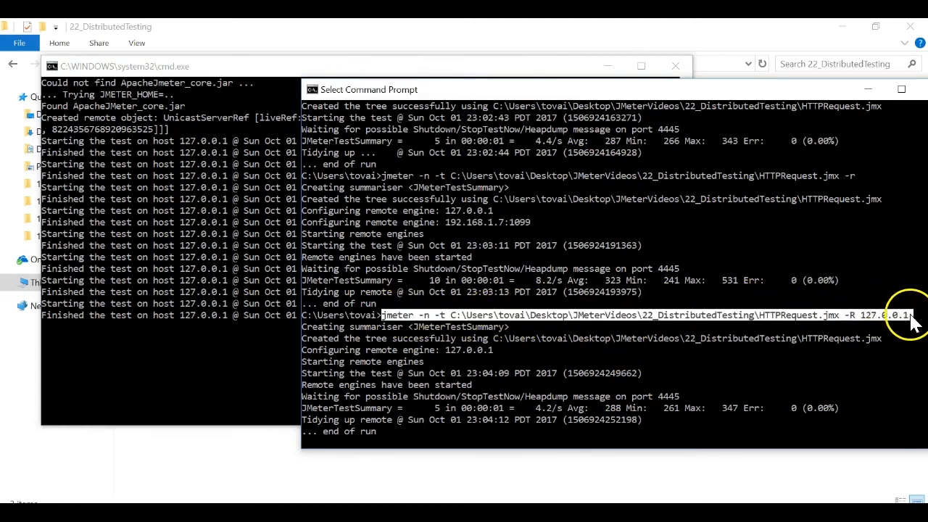
pyautogui.rightClick(519, 93)
pyautogui.moveTo(601, 197)
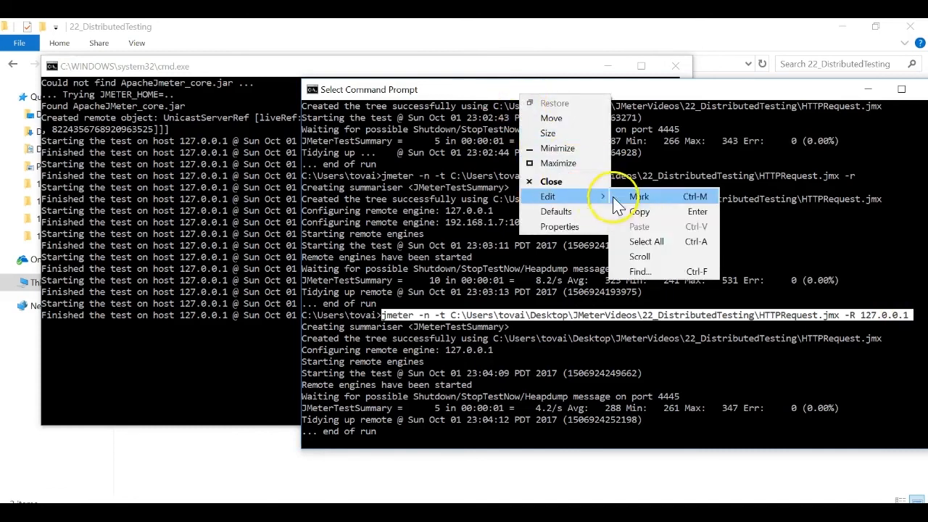
pyautogui.click(631, 211)
pyautogui.hotkey('alt', 'Tab')
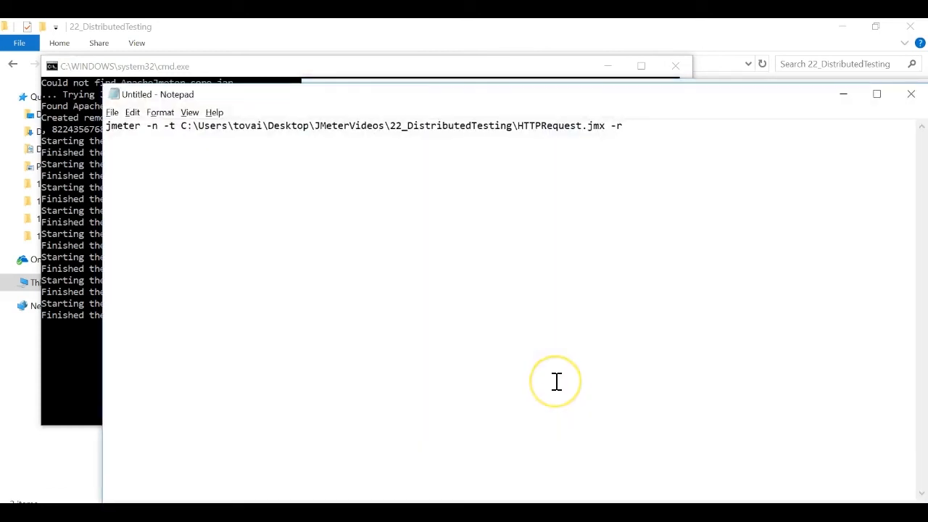
pyautogui.press('Return')
pyautogui.press('Return')
pyautogui.hotkey('ctrl', 'v')
pyautogui.hotkey('alt', 'Tab')
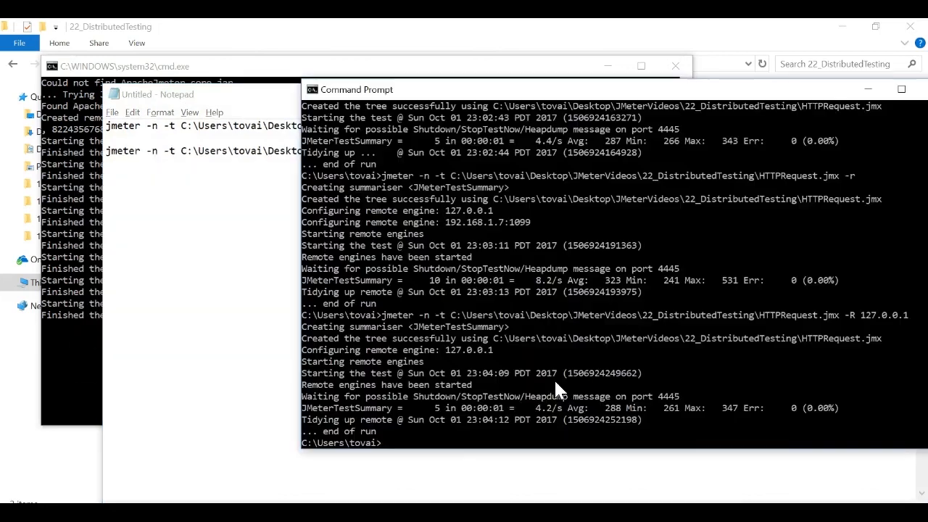
pyautogui.click(276, 182)
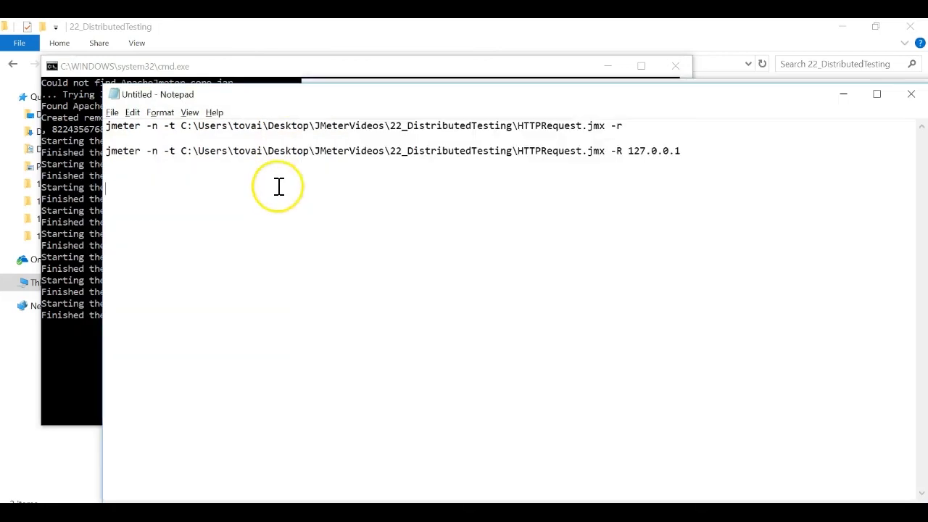
# Minimize Notepad, switch to TeamViewer to show the remote jmeter-server console, and place Command Prompt over it
pyautogui.click(844, 95)
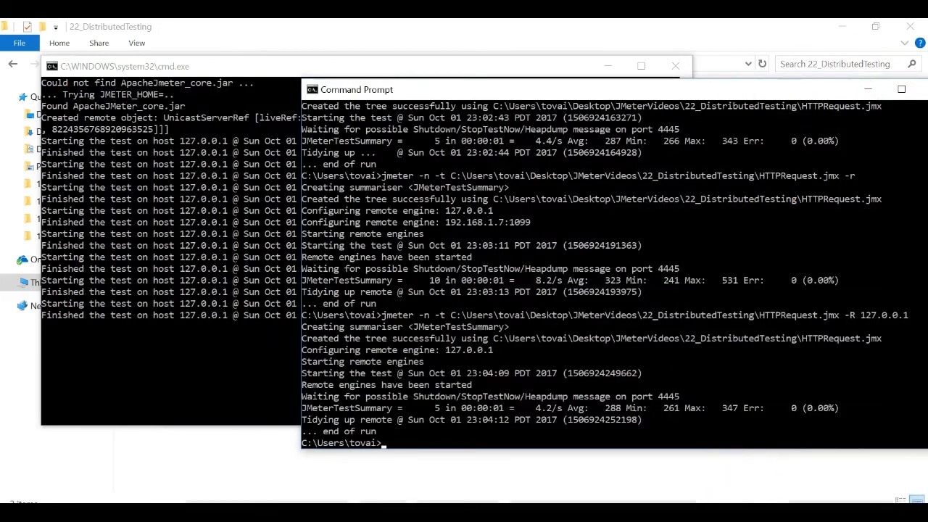
pyautogui.moveTo(548, 511)
pyautogui.click(588, 475)
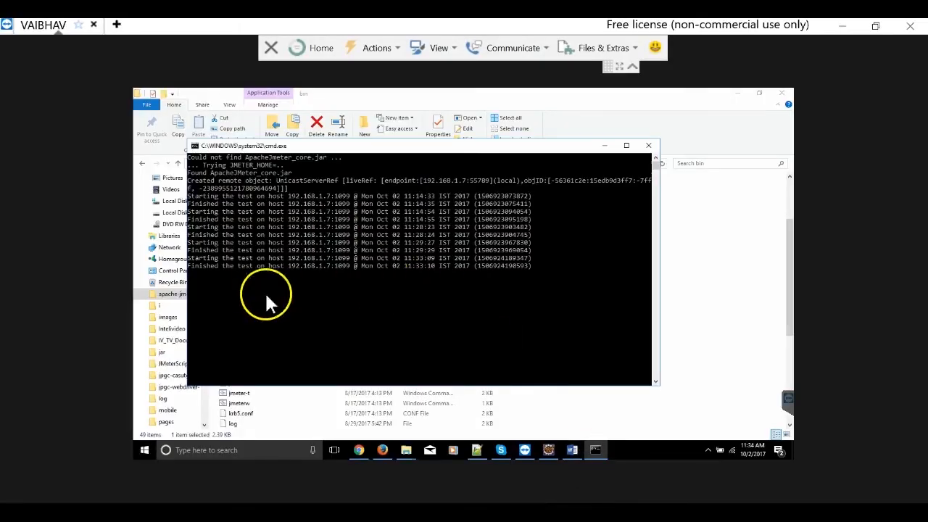
pyautogui.moveTo(595, 449)
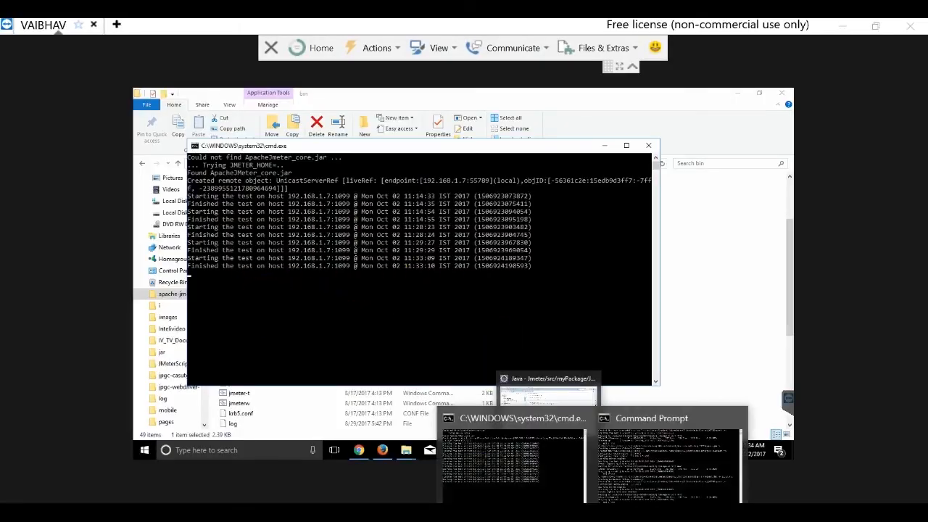
pyautogui.click(675, 453)
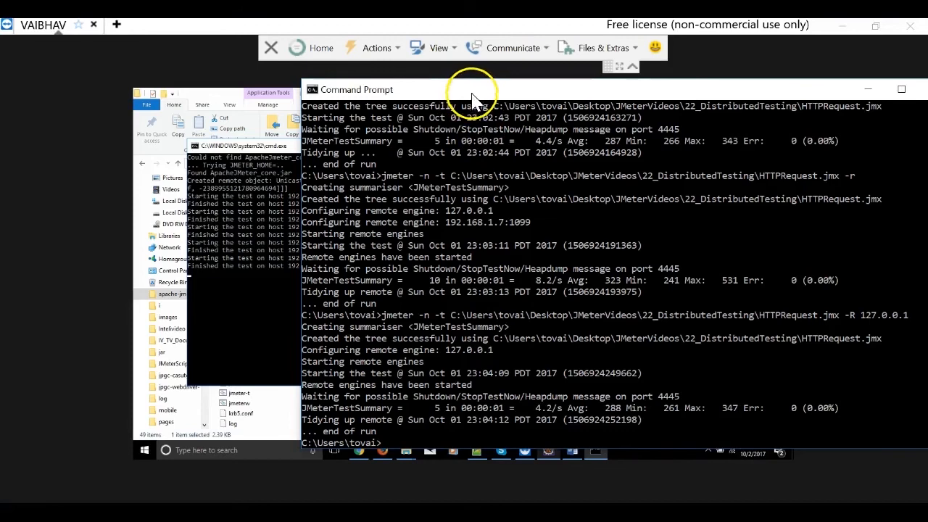
pyautogui.moveTo(471, 98); pyautogui.dragTo(521, 87)
# Recall the last jmeter command and erase the host address after its -R option
pyautogui.press('Up')
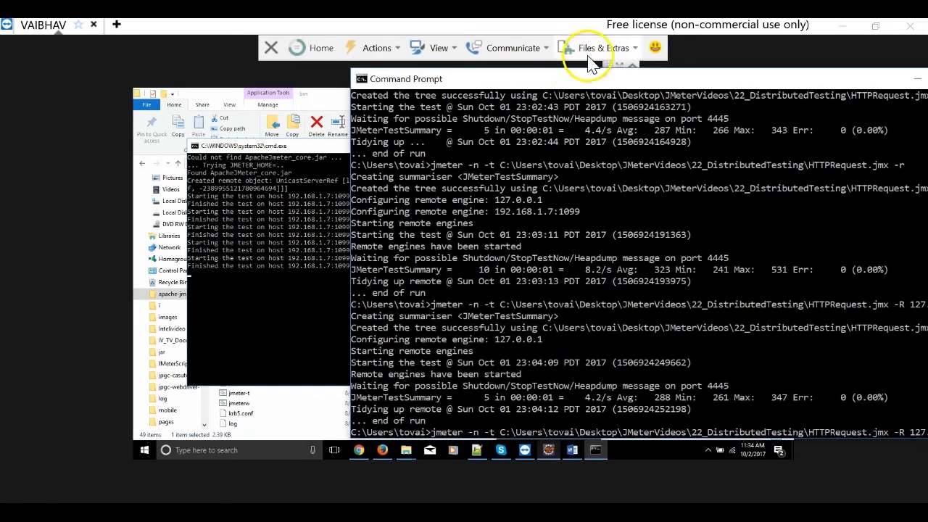
pyautogui.moveTo(585, 80); pyautogui.dragTo(439, 32)
pyautogui.press('BackSpace')
pyautogui.press('BackSpace')
pyautogui.press('BackSpace')
pyautogui.press('BackSpace')
pyautogui.press('BackSpace')
pyautogui.press('BackSpace')
pyautogui.press('BackSpace')
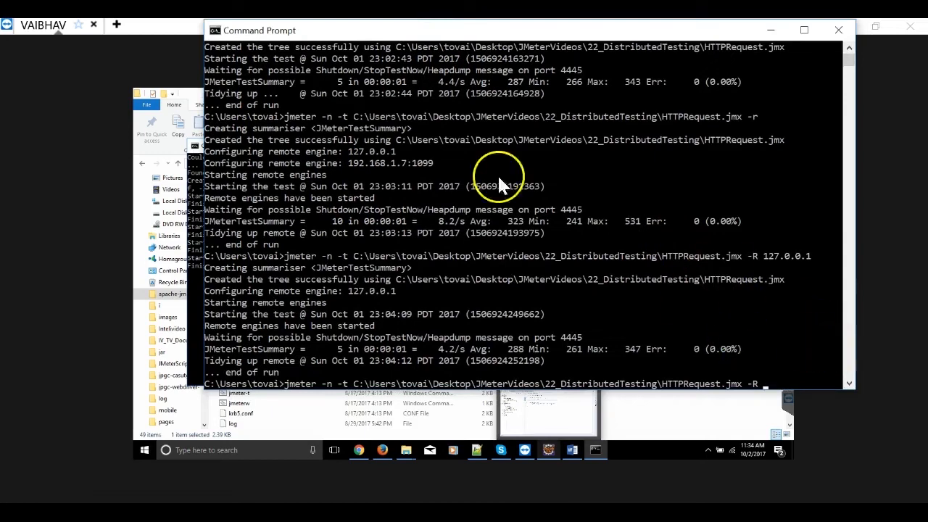
# Maximize Command Prompt, dismiss the TeamViewer shortcut message and enter 192.168.1.7:1099 as the -R host
pyautogui.moveTo(379, 37); pyautogui.dragTo(560, 17)
pyautogui.write('92.168')
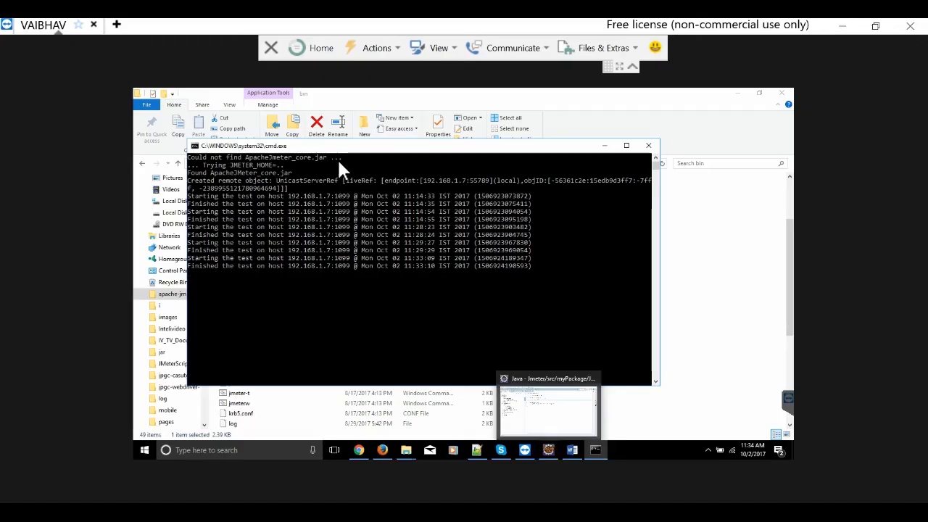
pyautogui.click(324, 268)
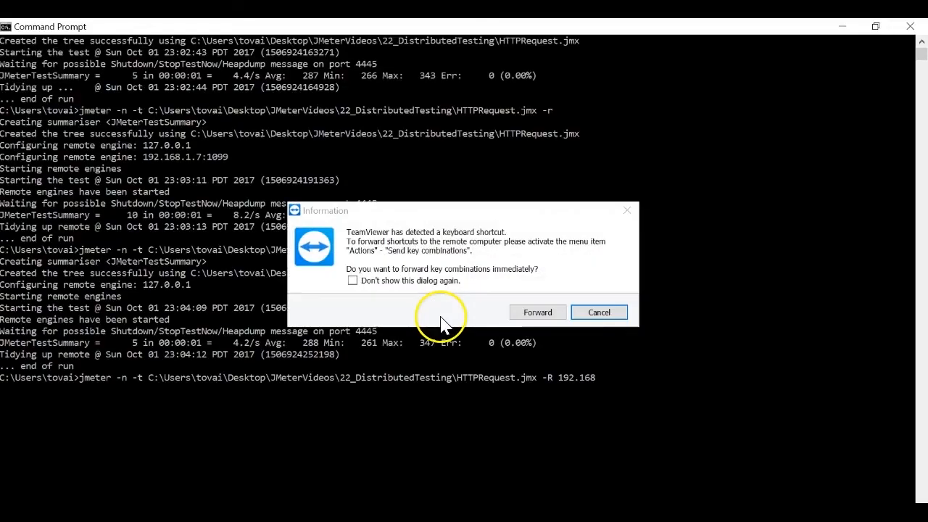
pyautogui.click(621, 212)
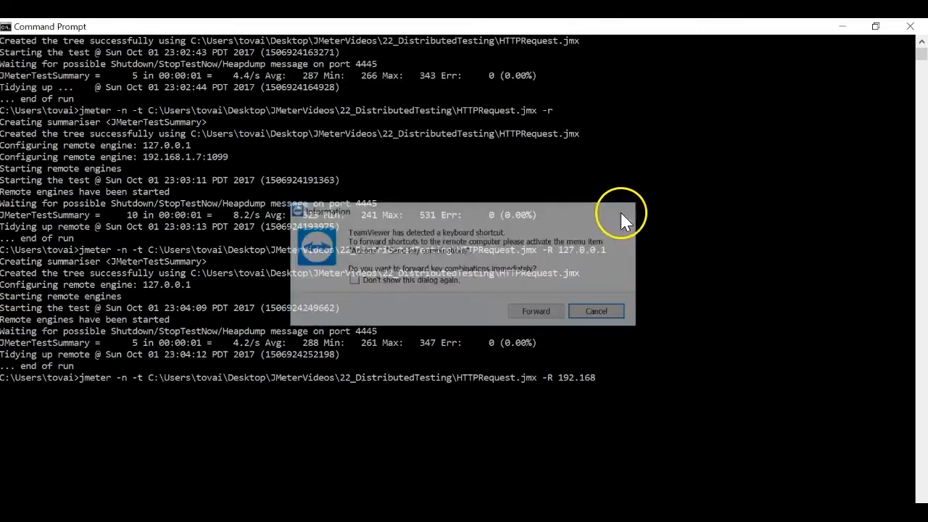
pyautogui.write('1.7')
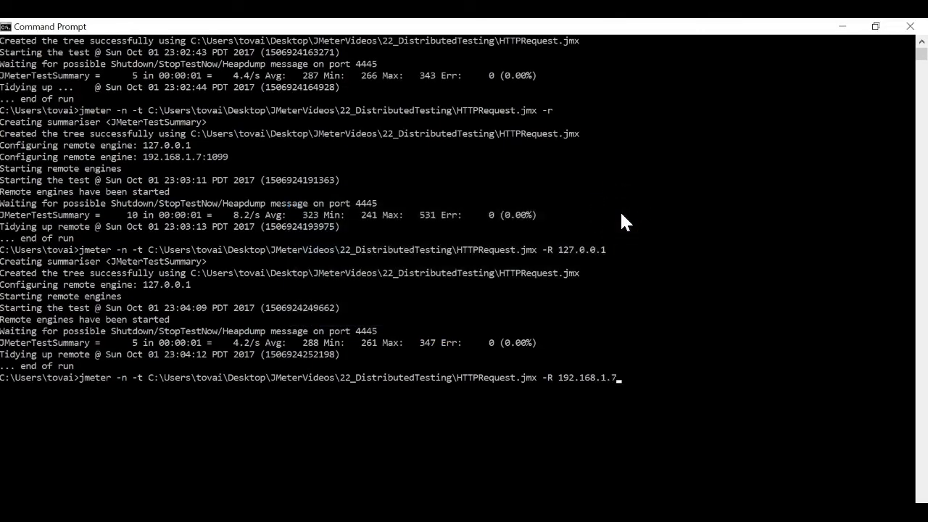
pyautogui.write(':1099')
# Check the remote jmeter-server console, decline forwarding key combinations, and run the HTTPRequest.jmx test on 192.168.1.7:1099
pyautogui.click(640, 293)
pyautogui.hotkey('alt', 'Tab')
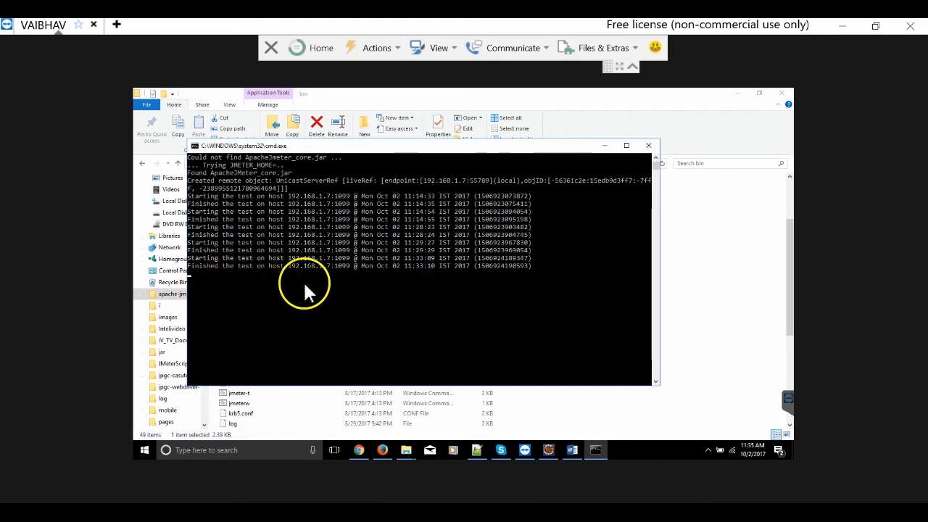
pyautogui.hotkey('alt', 'Tab')
pyautogui.click(597, 312)
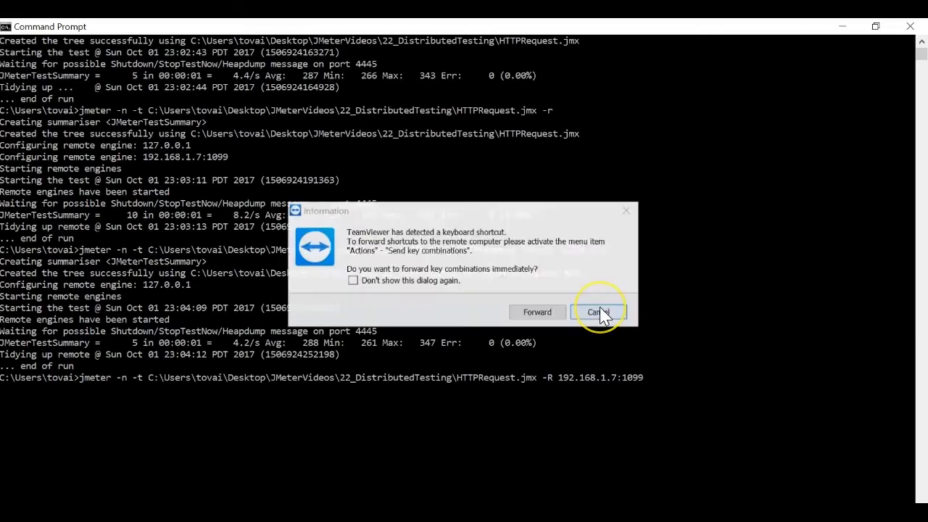
pyautogui.click(599, 312)
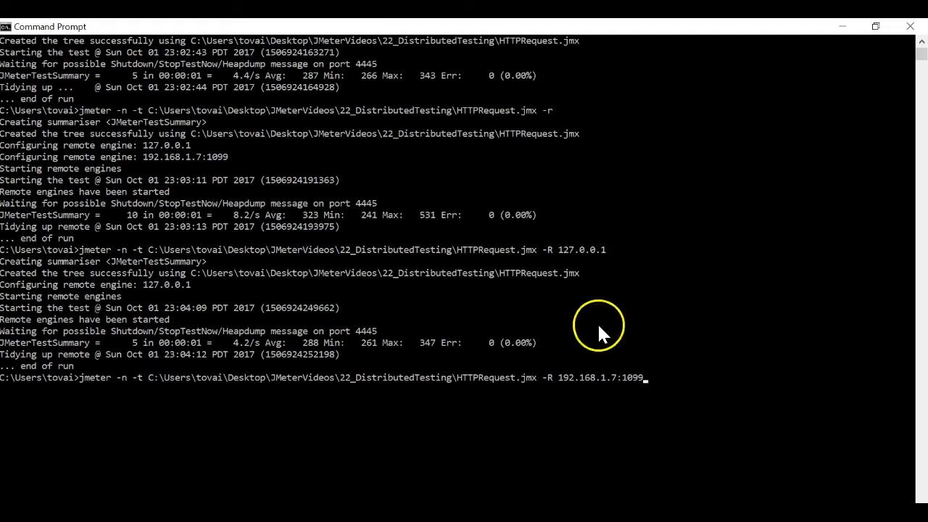
pyautogui.press('Return')
# Examine the remote jmeter-server console in TeamViewer for the new test run and return to Command Prompt
pyautogui.moveTo(556, 511)
pyautogui.click(575, 480)
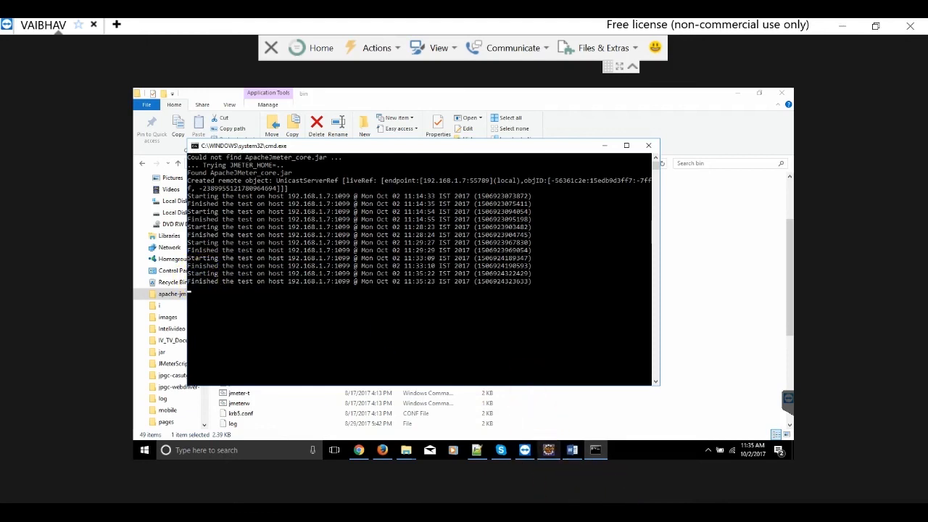
pyautogui.moveTo(549, 450)
pyautogui.moveTo(587, 513)
pyautogui.click(648, 491)
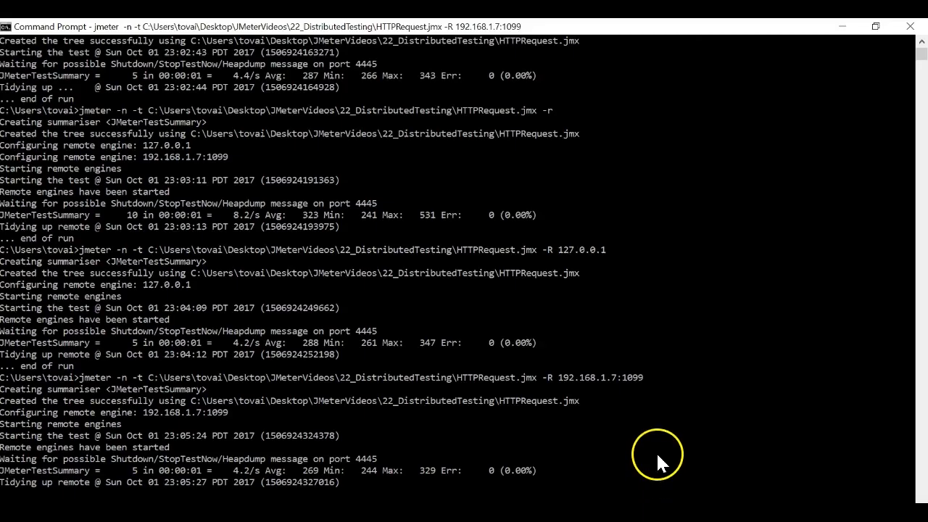
# Copy the jmeter command with -R 192.168.1.7:1099 from Command Prompt and paste it into the Notepad list
pyautogui.rightClick(155, 27)
pyautogui.click(273, 128)
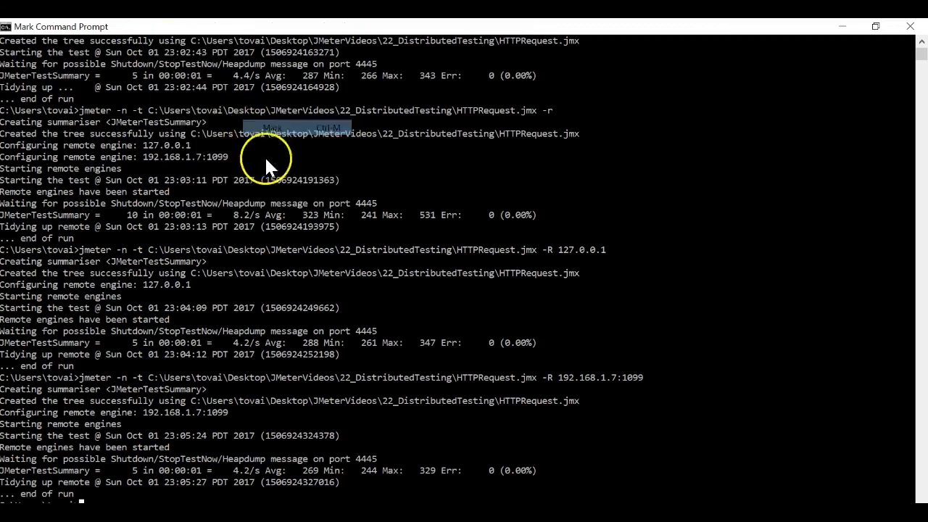
pyautogui.moveTo(79, 377); pyautogui.dragTo(653, 377)
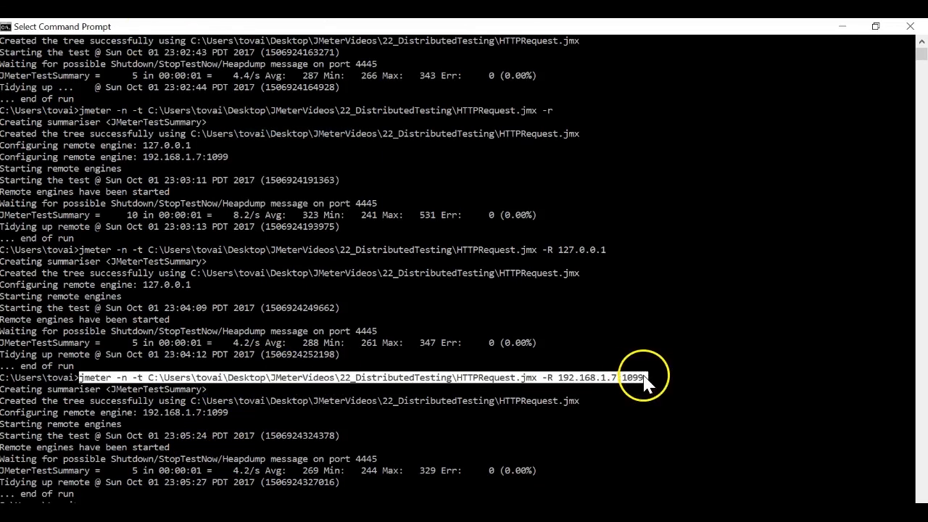
pyautogui.rightClick(278, 29)
pyautogui.moveTo(326, 128)
pyautogui.click(431, 142)
pyautogui.click(584, 513)
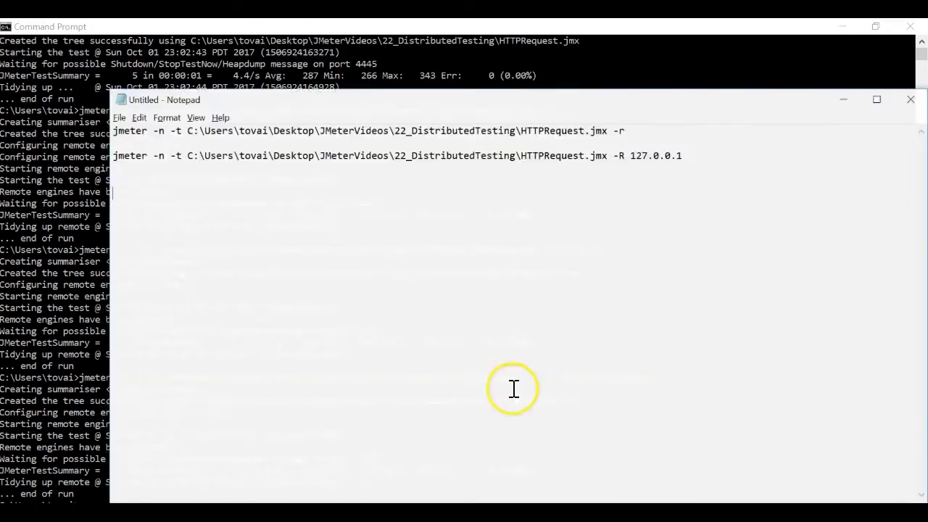
pyautogui.hotkey('ctrl', 'v')
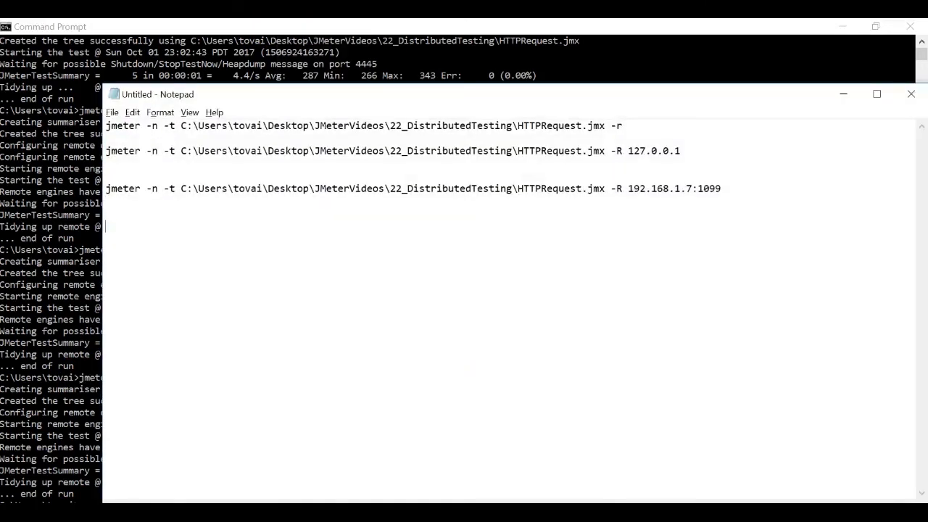
# Return to Command Prompt and try running HTTPRequest.jmx with the -R hosts entered as 192.168.1.7:1099, 127.0.0.1, including a space after the comma
pyautogui.hotkey('alt', 'Tab')
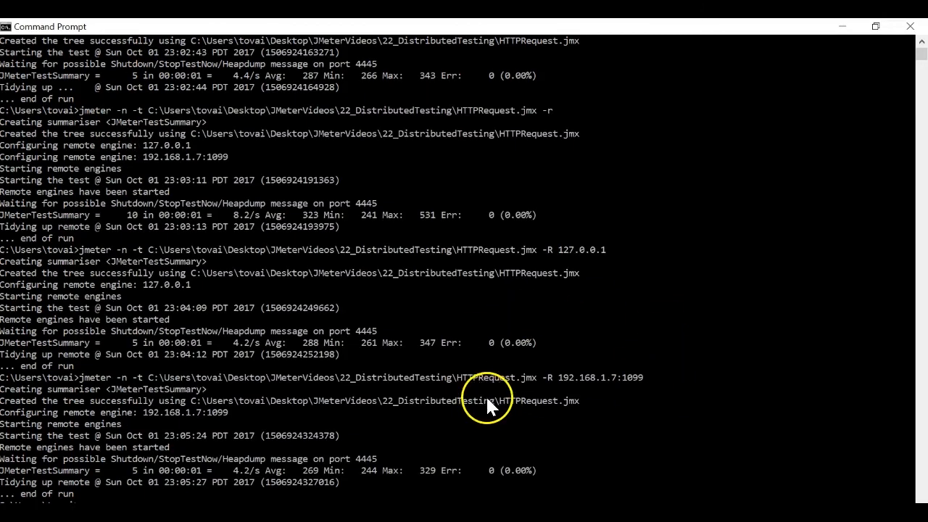
pyautogui.rightClick(392, 425)
pyautogui.scroll(-5, 406, 435)
pyautogui.click(418, 429)
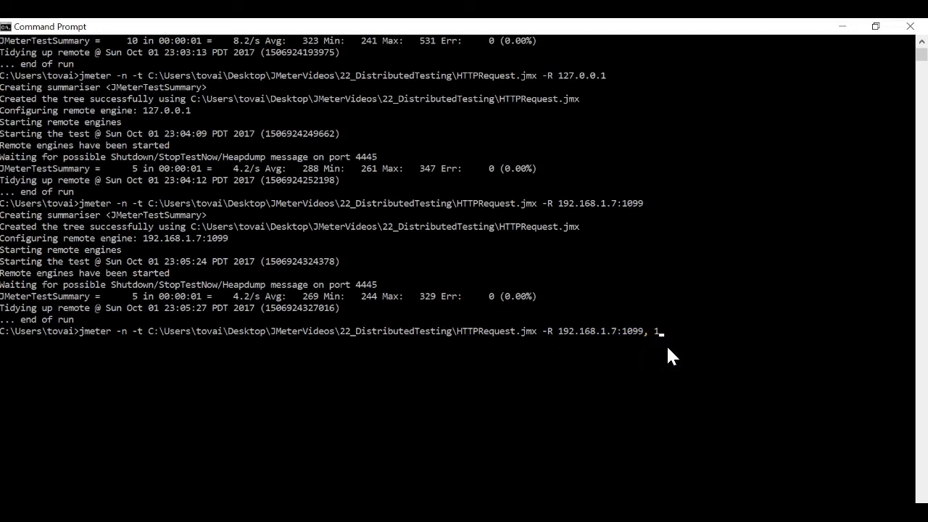
pyautogui.write(', 127.0.0.1')
pyautogui.click(656, 309)
pyautogui.click(590, 516)
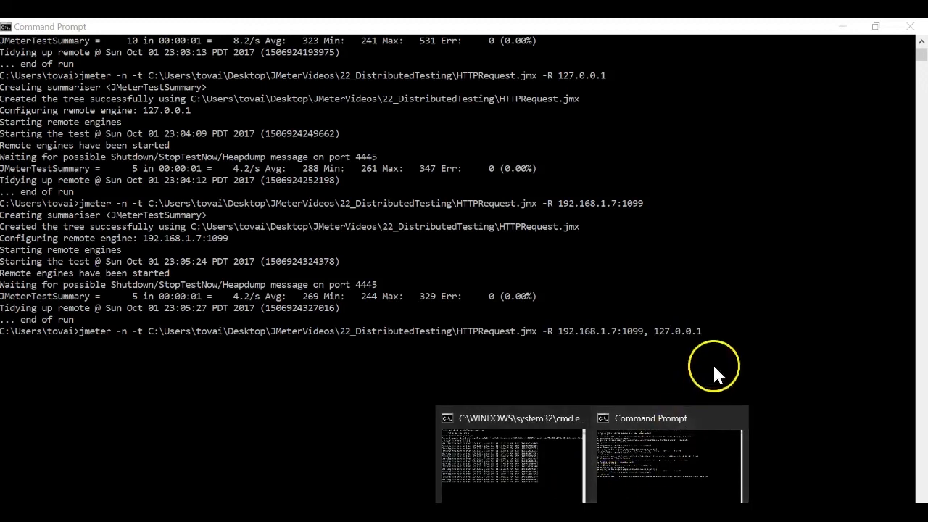
pyautogui.click(728, 326)
pyautogui.press('Return')
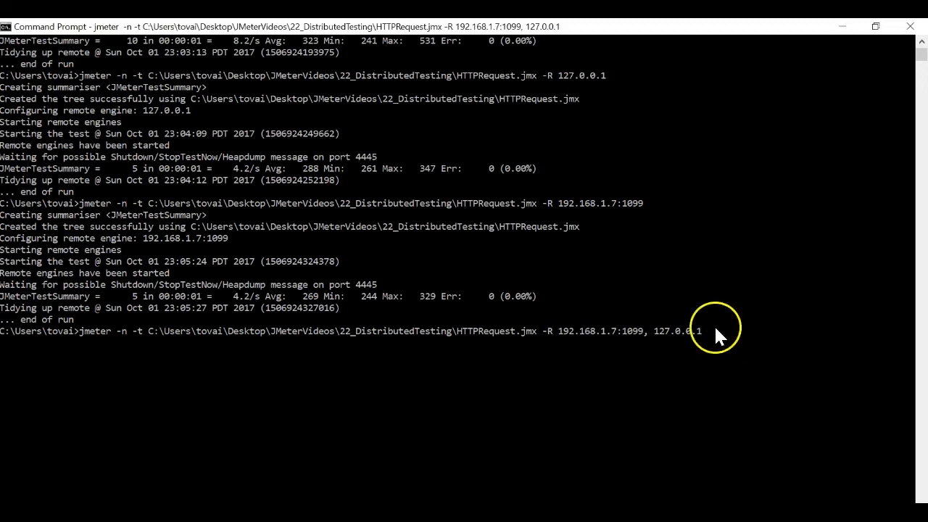
# Check the local jmeter-server console and the remote one in TeamViewer for a new run, and return to Command Prompt
pyautogui.click(618, 516)
pyautogui.click(590, 516)
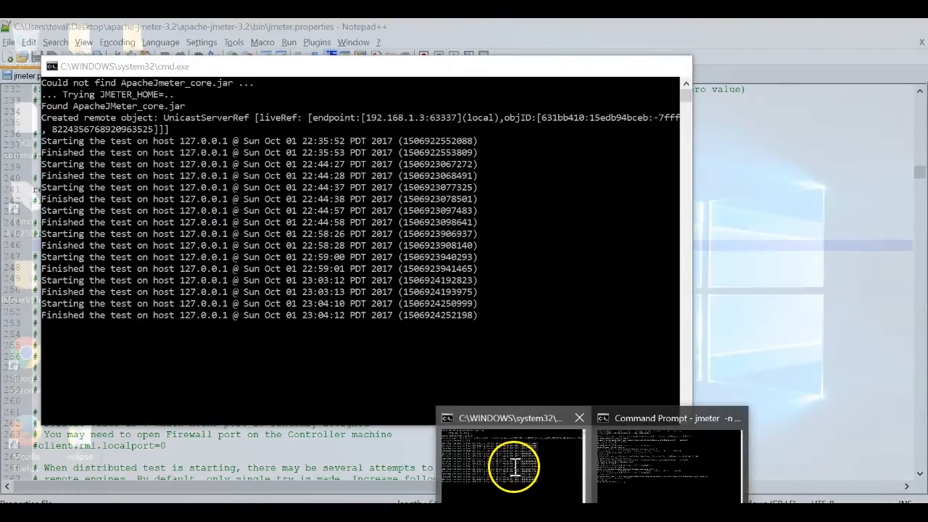
pyautogui.click(516, 468)
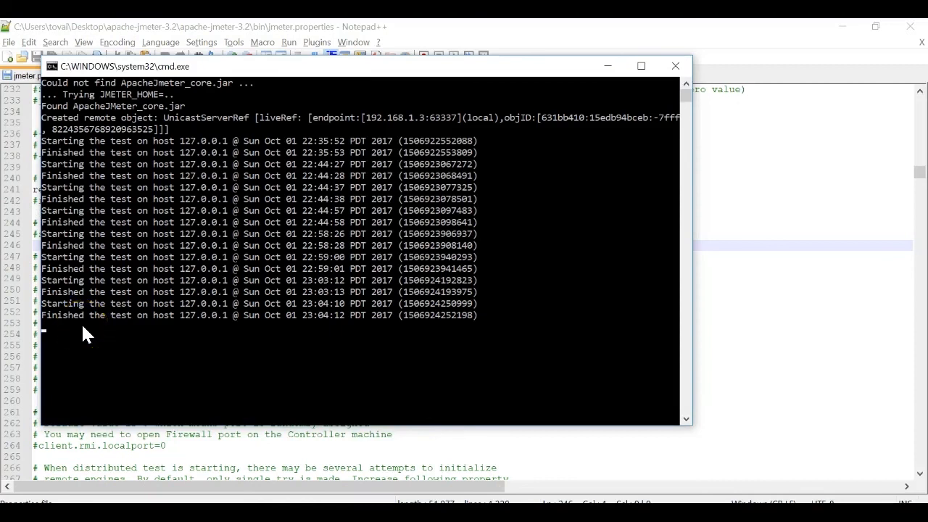
pyautogui.moveTo(540, 513)
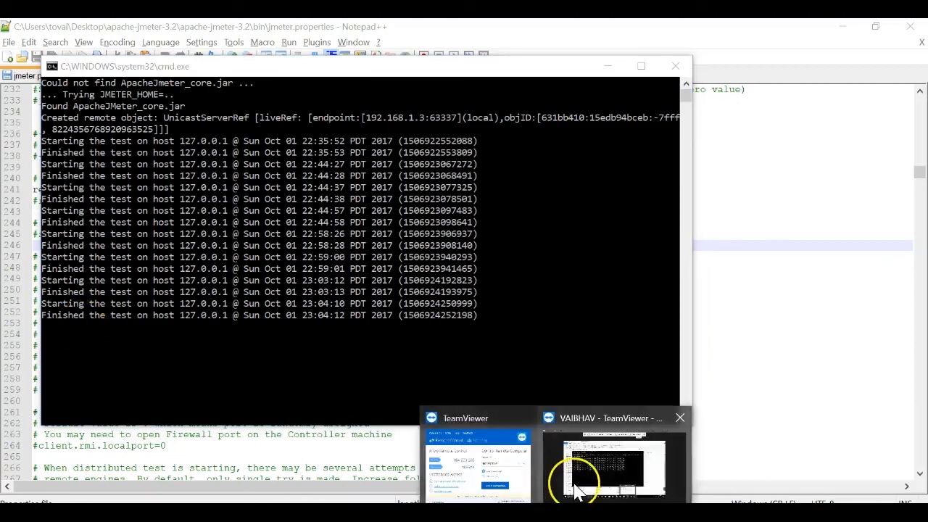
pyautogui.click(572, 472)
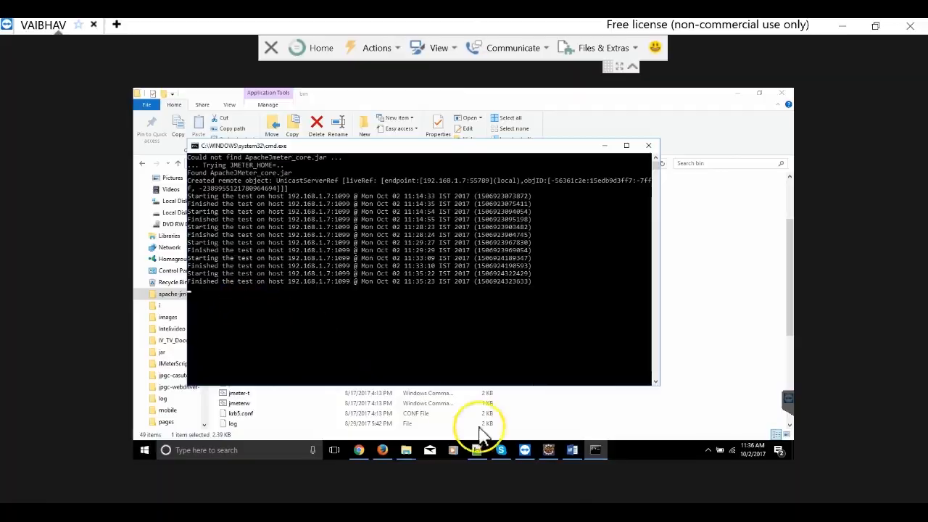
pyautogui.click(573, 513)
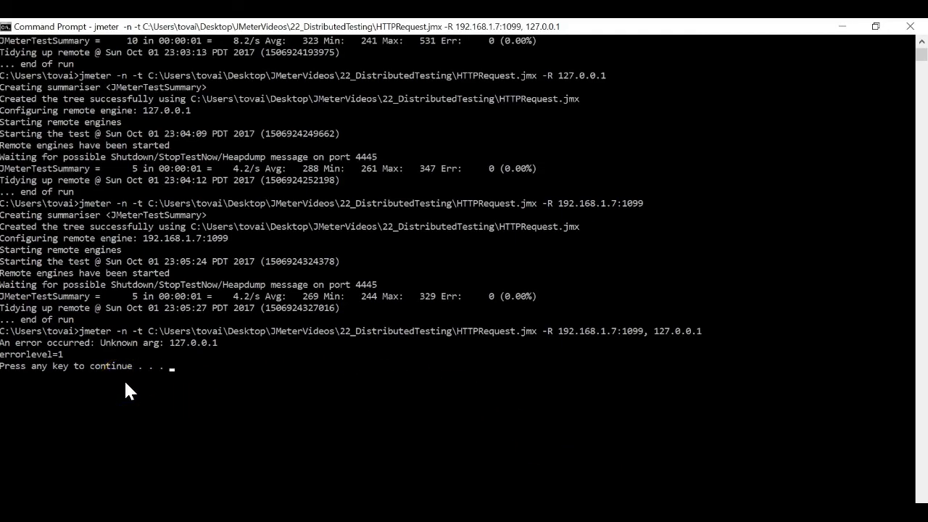
# Dismiss the error, recall the command, remove the space between the hosts and run it with -R 192.168.1.7:1099,127.0.0.1
pyautogui.press('Return')
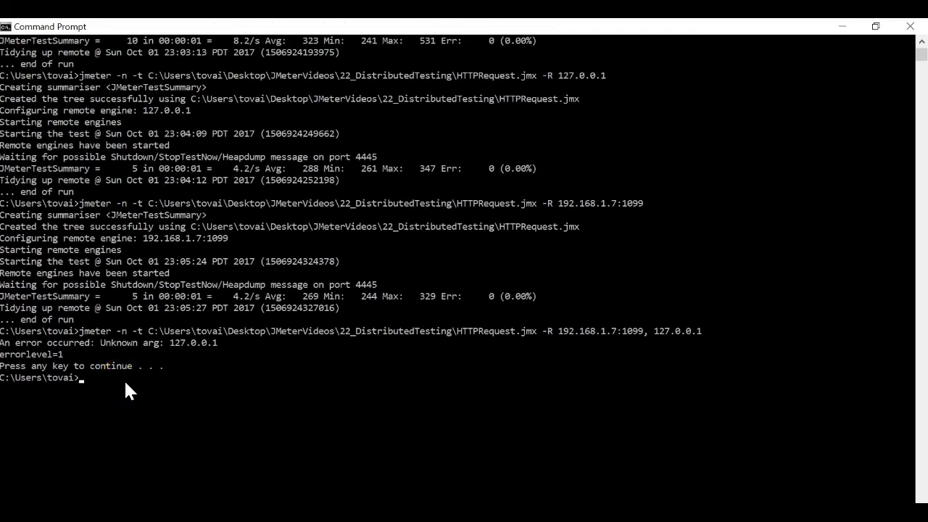
pyautogui.press('Up')
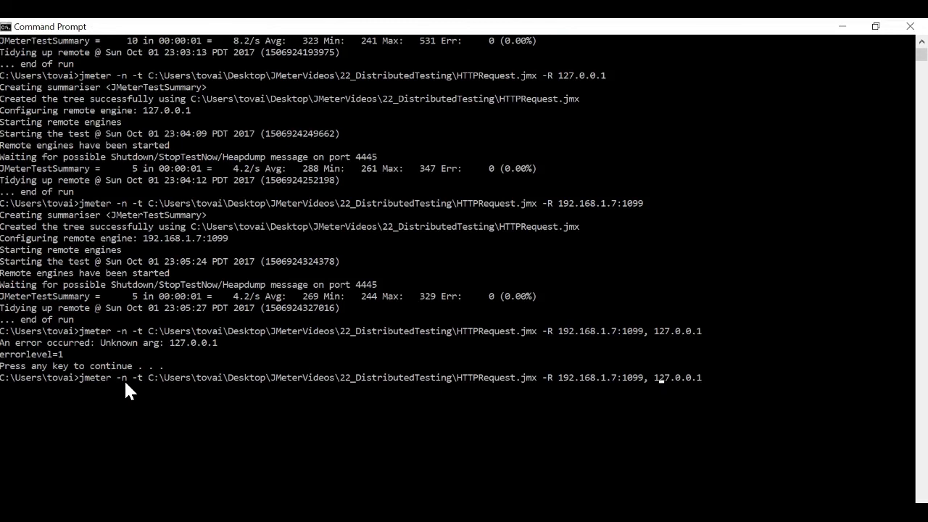
pyautogui.press('BackSpace')
pyautogui.press('Return')
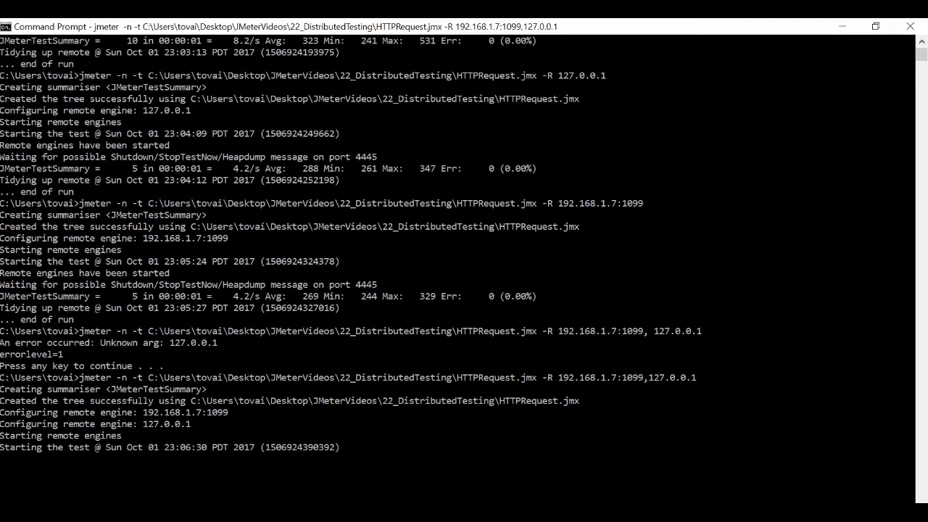
# Examine the local and remote jmeter-server consoles for the combined two-host run, minimize TeamViewer and bring Command Prompt forward
pyautogui.click(522, 468)
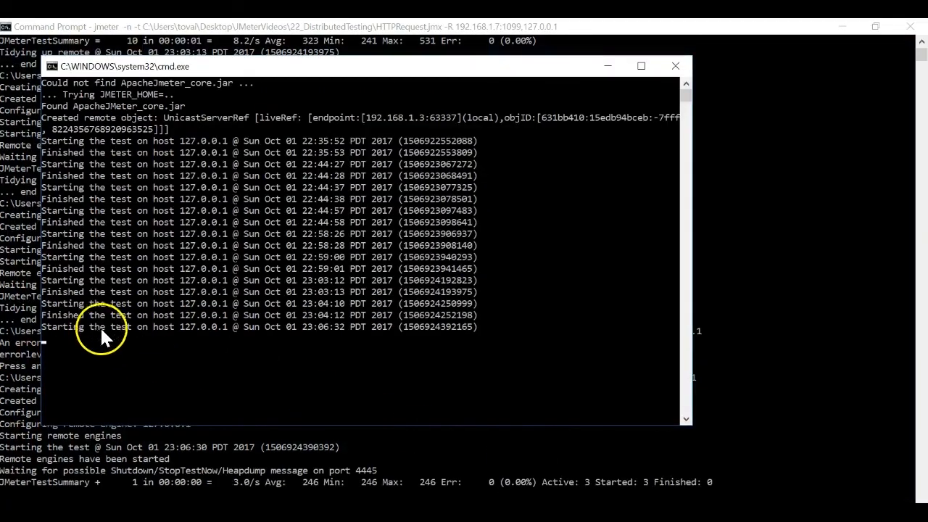
pyautogui.click(555, 430)
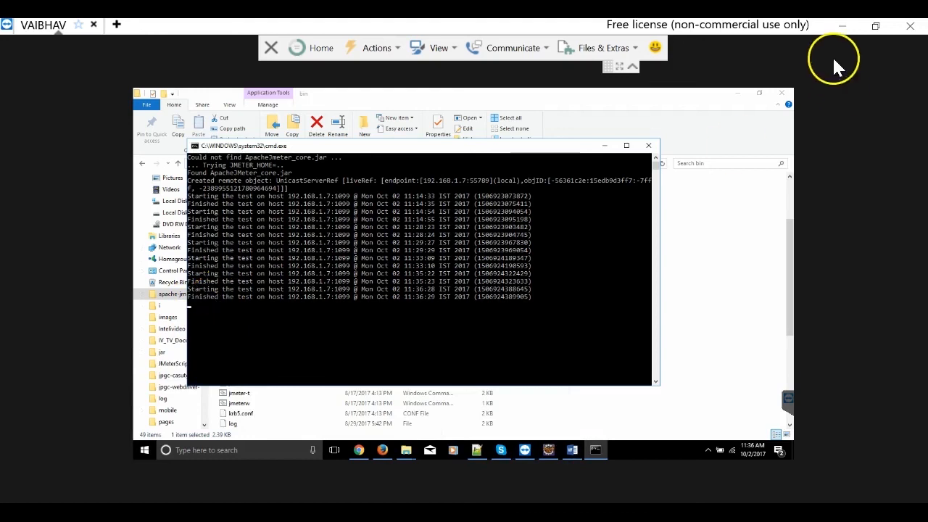
pyautogui.click(842, 26)
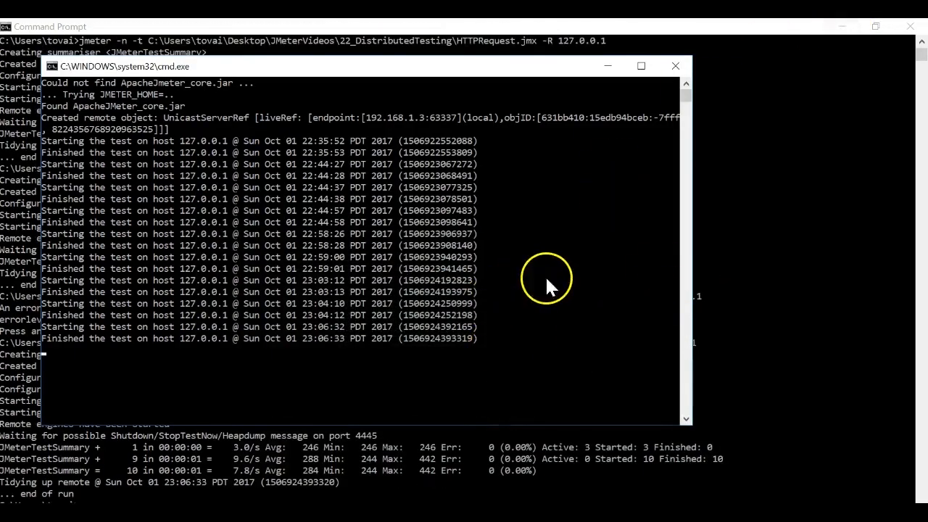
pyautogui.click(727, 306)
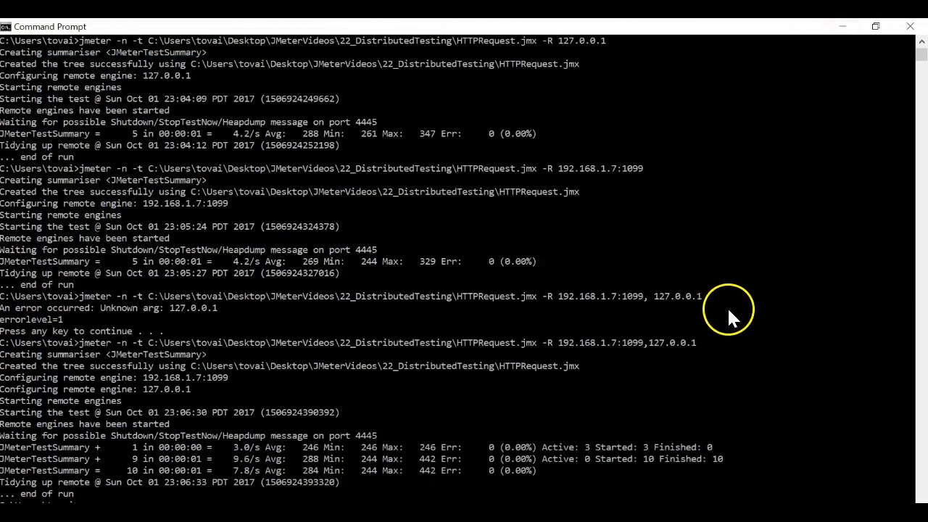
# Copy the jmeter command with -R 192.168.1.7:1099,127.0.0.1 and paste it below the other commands in Notepad
pyautogui.rightClick(333, 28)
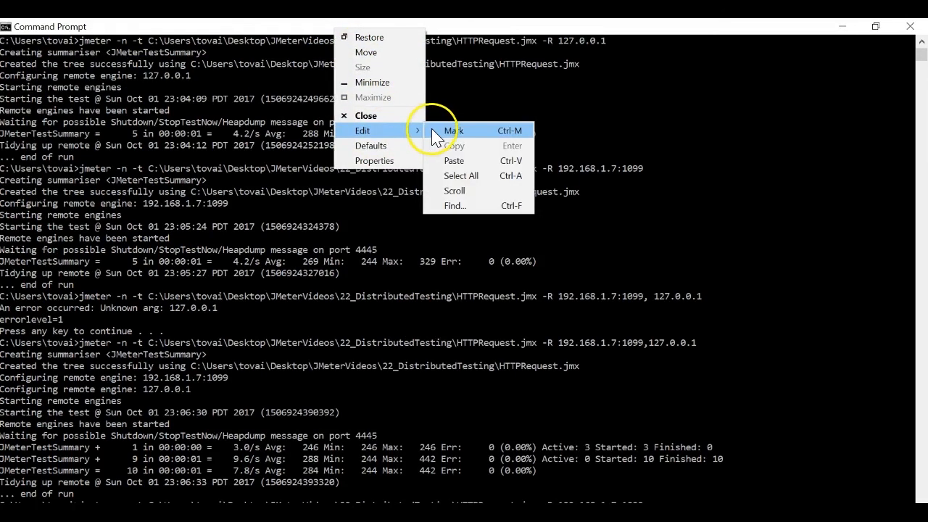
pyautogui.click(434, 131)
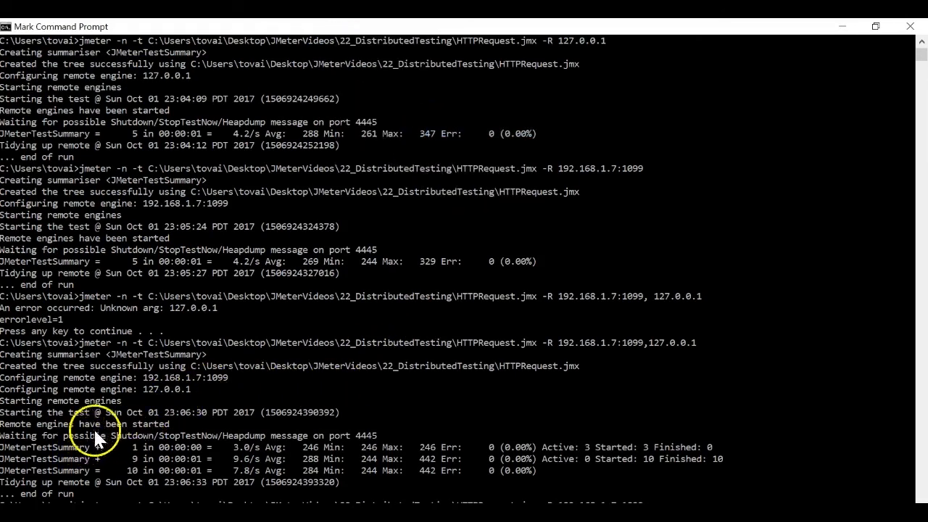
pyautogui.moveTo(80, 342); pyautogui.dragTo(700, 345)
pyautogui.rightClick(445, 33)
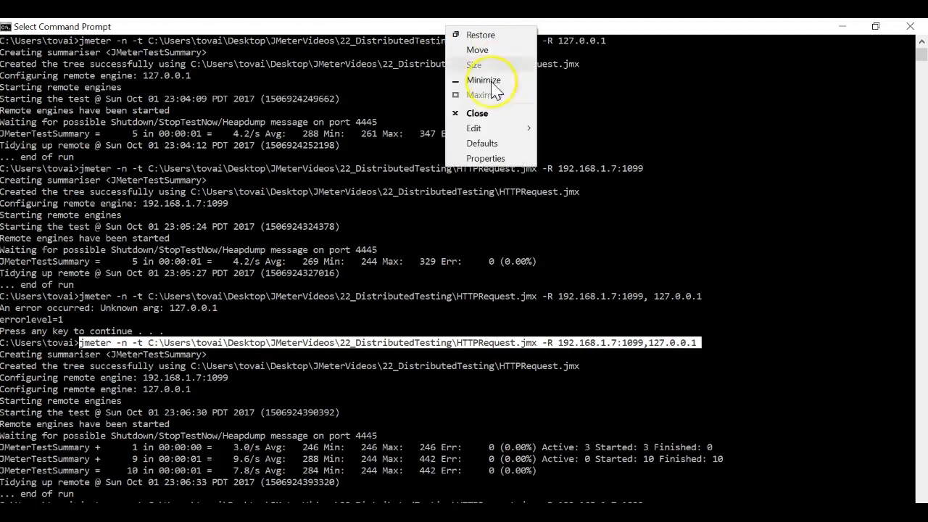
pyautogui.moveTo(527, 128)
pyautogui.click(565, 143)
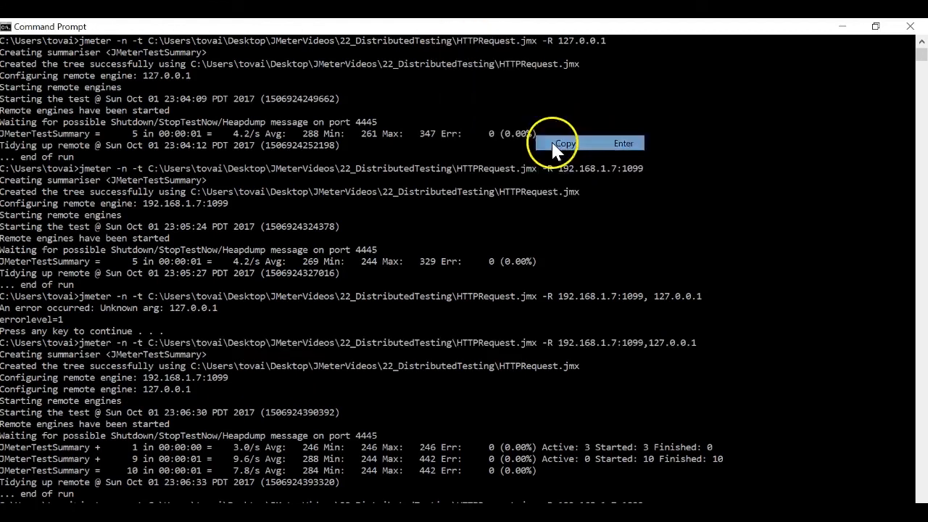
pyautogui.hotkey('alt', 'Tab')
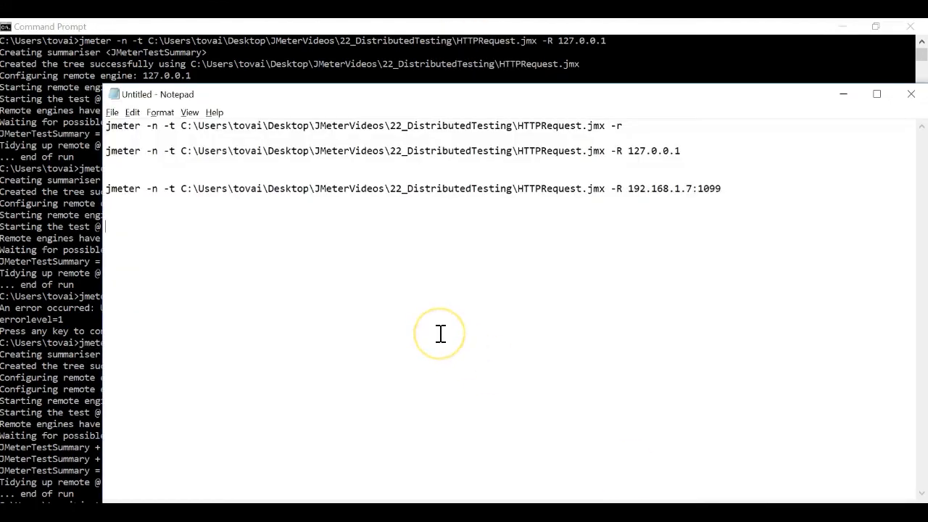
pyautogui.hotkey('ctrl', 'v')
# Start saving the Notepad commands as a new file and choose the 22_DistributedTesting folder inside JMeterVideos
pyautogui.click(112, 113)
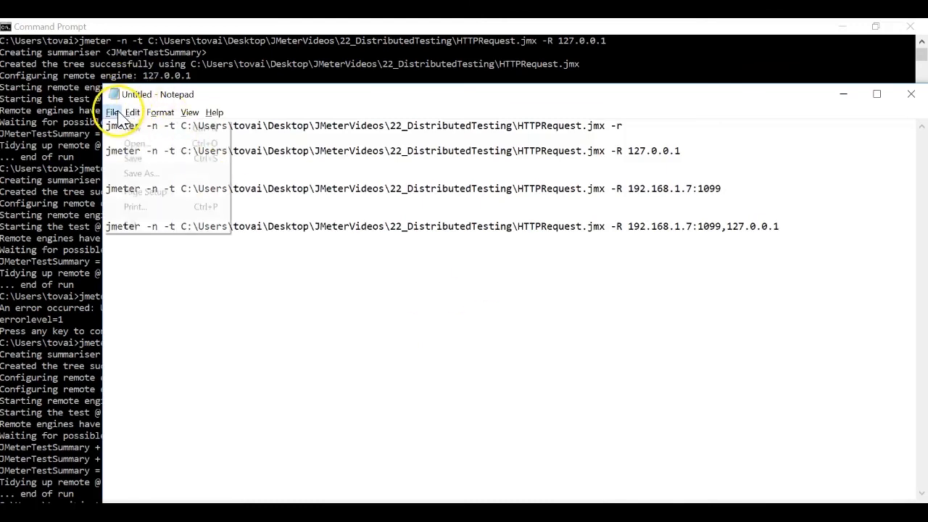
pyautogui.click(127, 173)
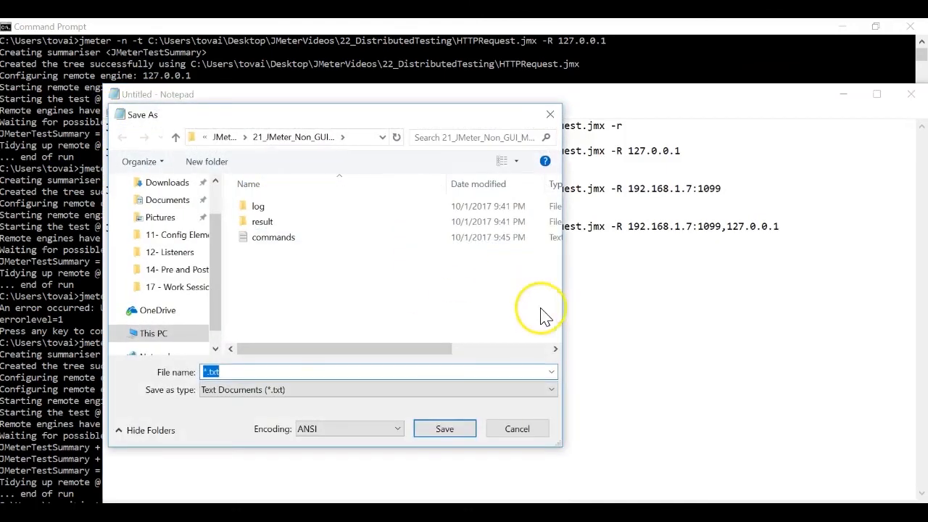
pyautogui.click(226, 138)
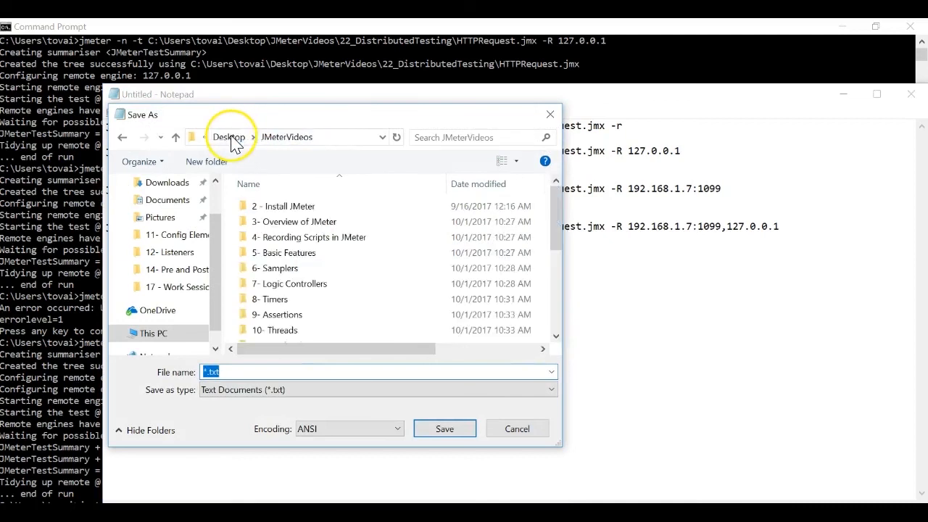
pyautogui.scroll(-4, 491, 315)
pyautogui.click(319, 338)
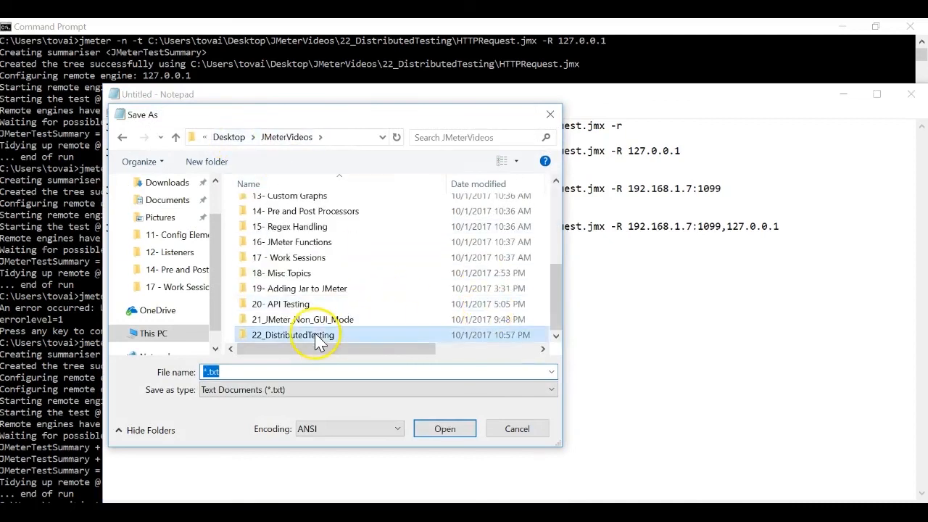